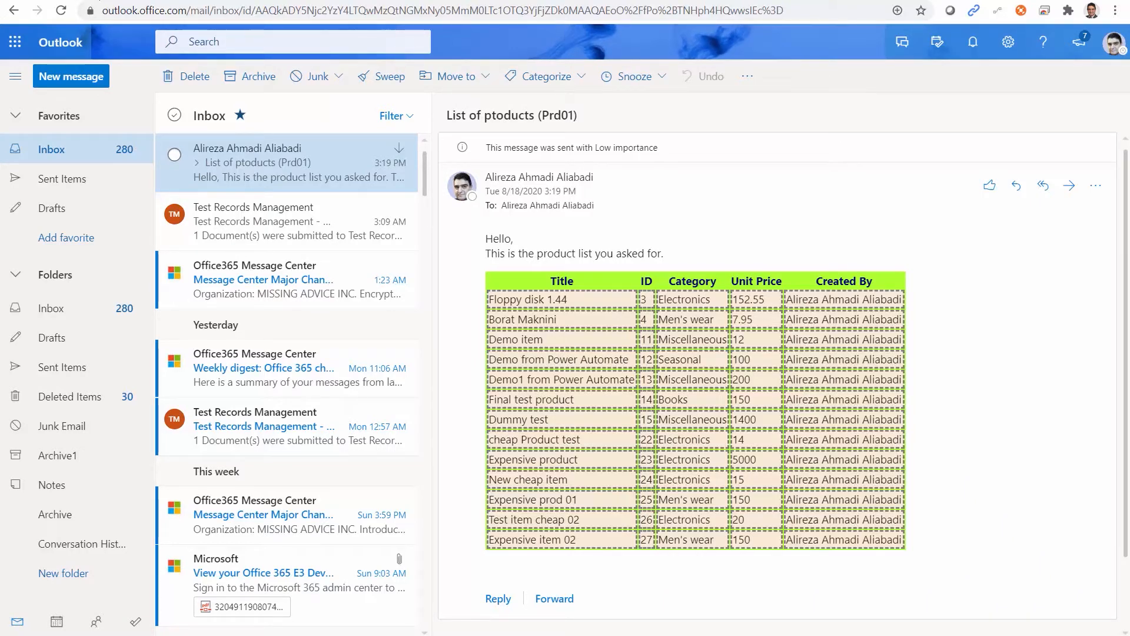
Switch to the HTML Email Table Demo flow in Power Automate and examine the style code stored in the TableStyle variable.
left_click(235, 1)
left_click(272, 333)
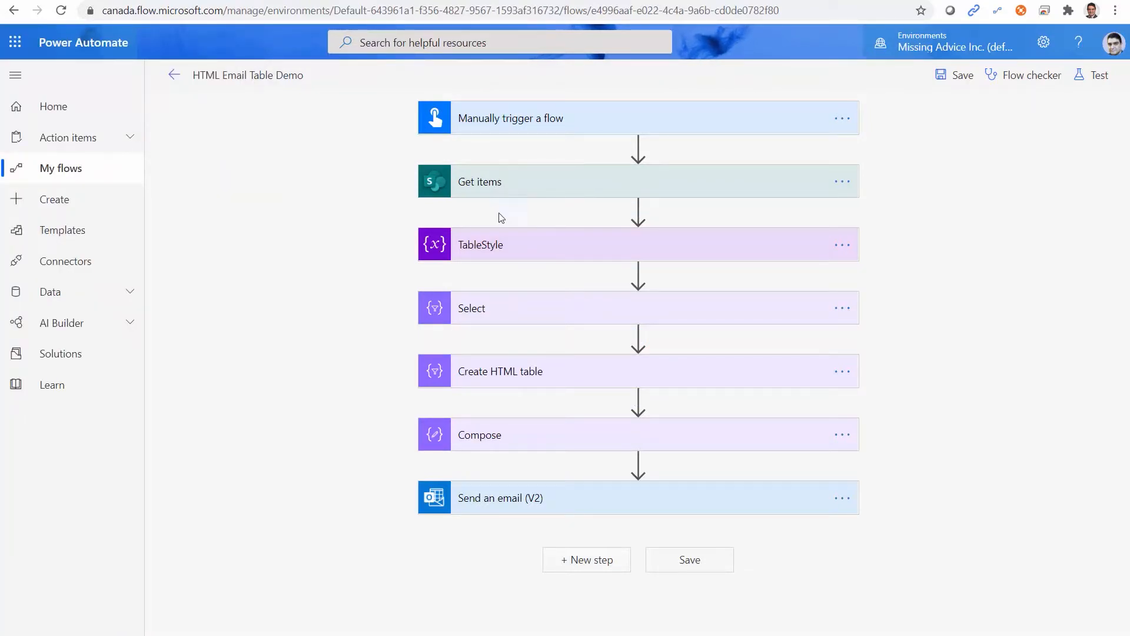
left_click(568, 252)
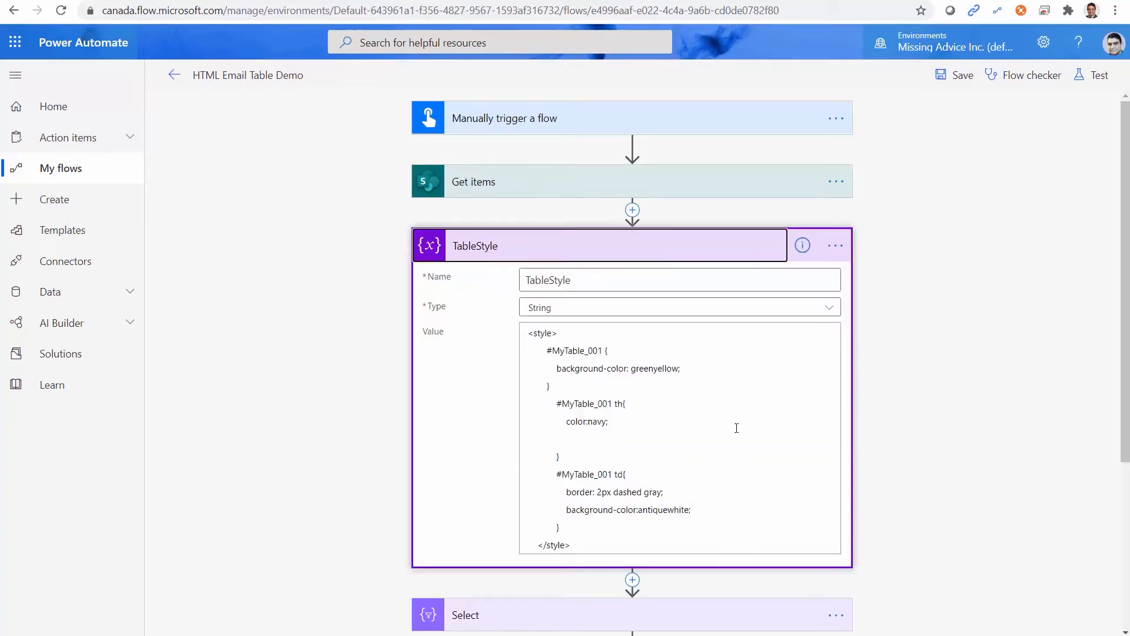
left_click(589, 256)
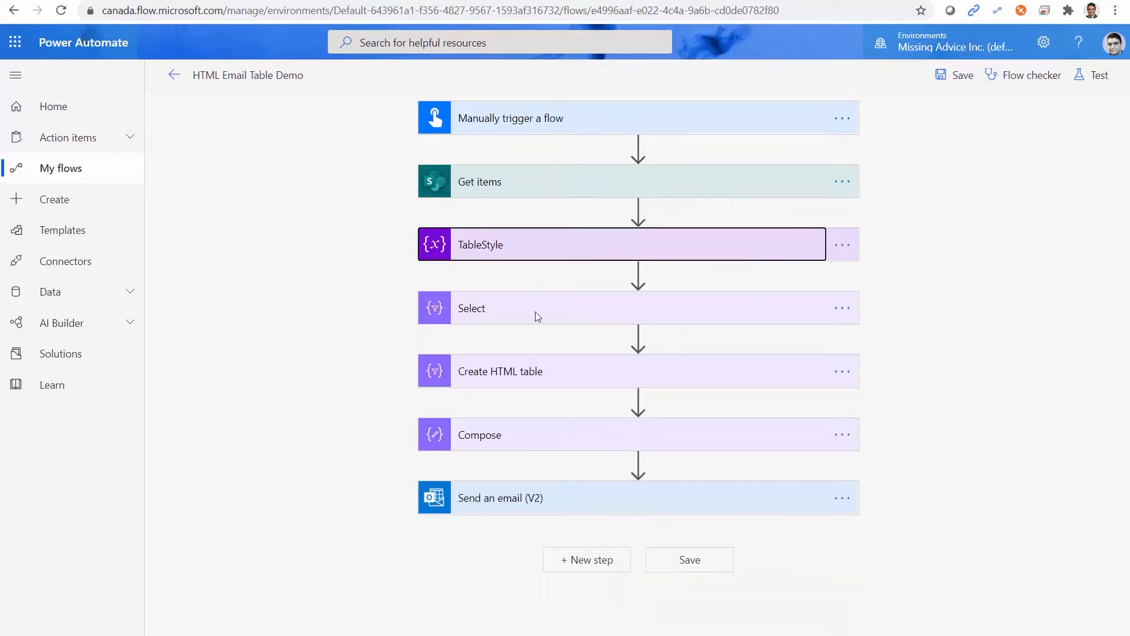
Examine the settings of the Select, Create HTML table and Send an email (V2) actions, then collapse Select and Create HTML table.
left_click(585, 310)
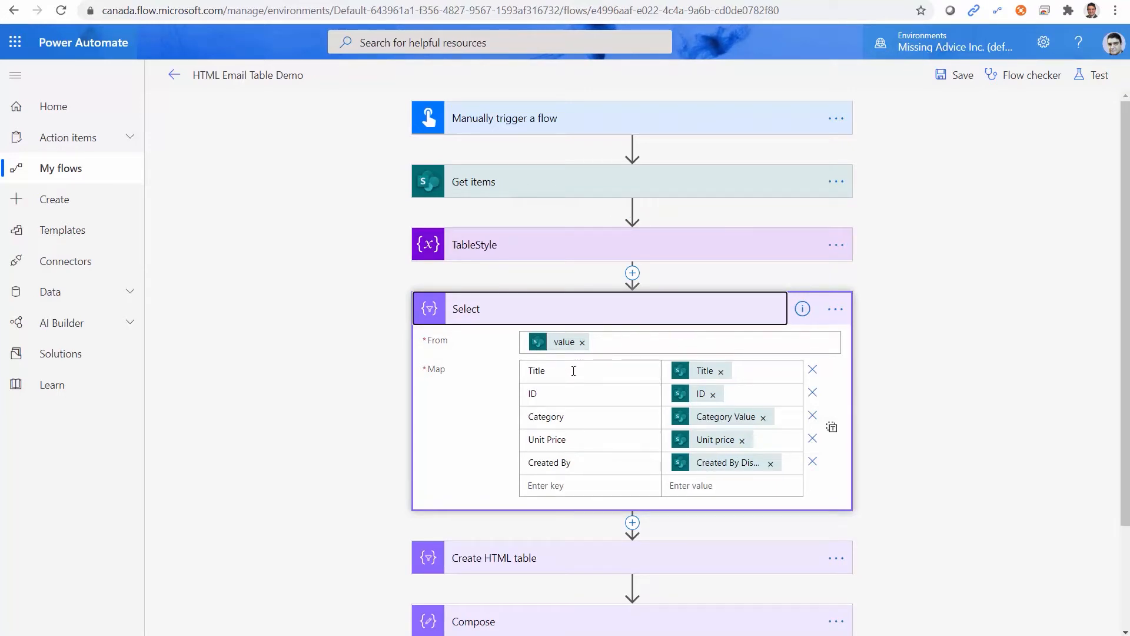
scroll(522, 457, "down", 2)
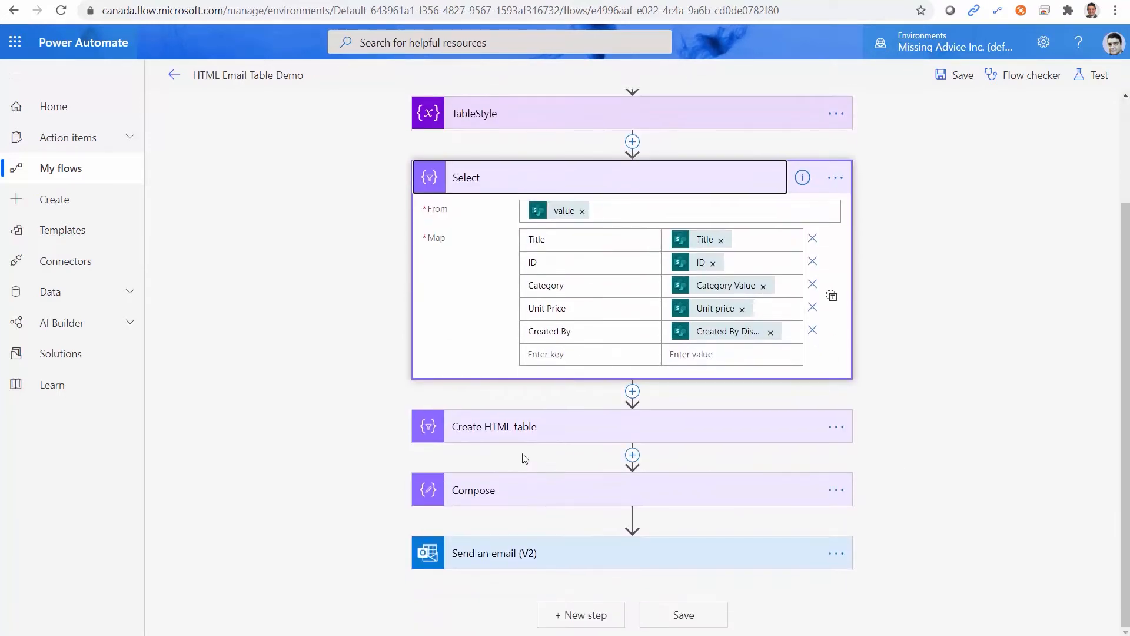
left_click(503, 430)
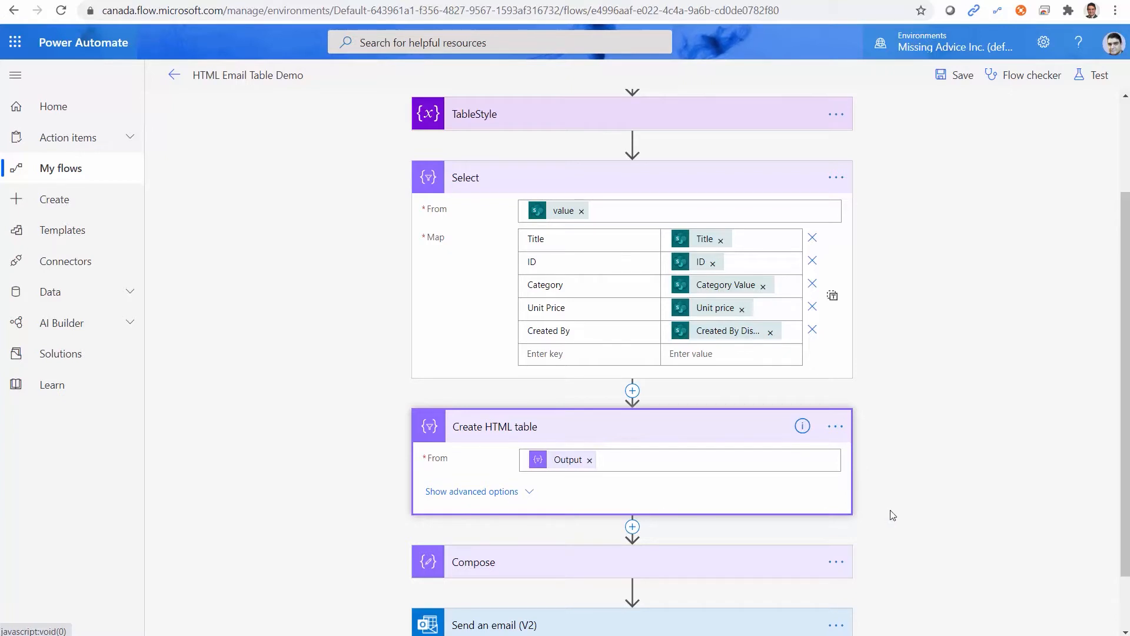
scroll(892, 515, "down", 2)
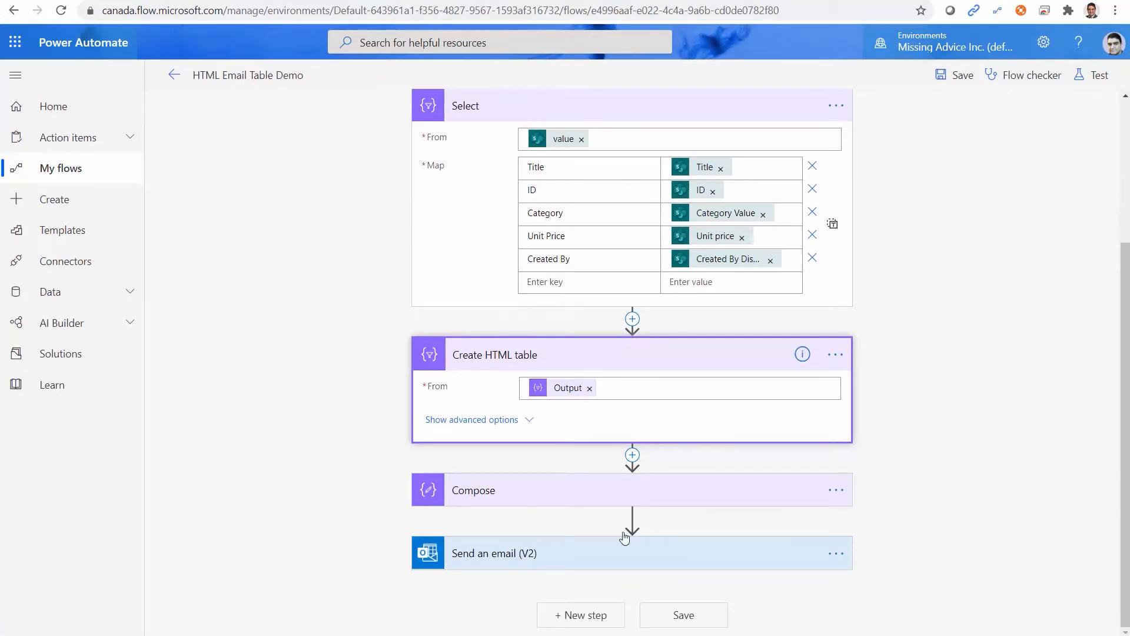
left_click(526, 558)
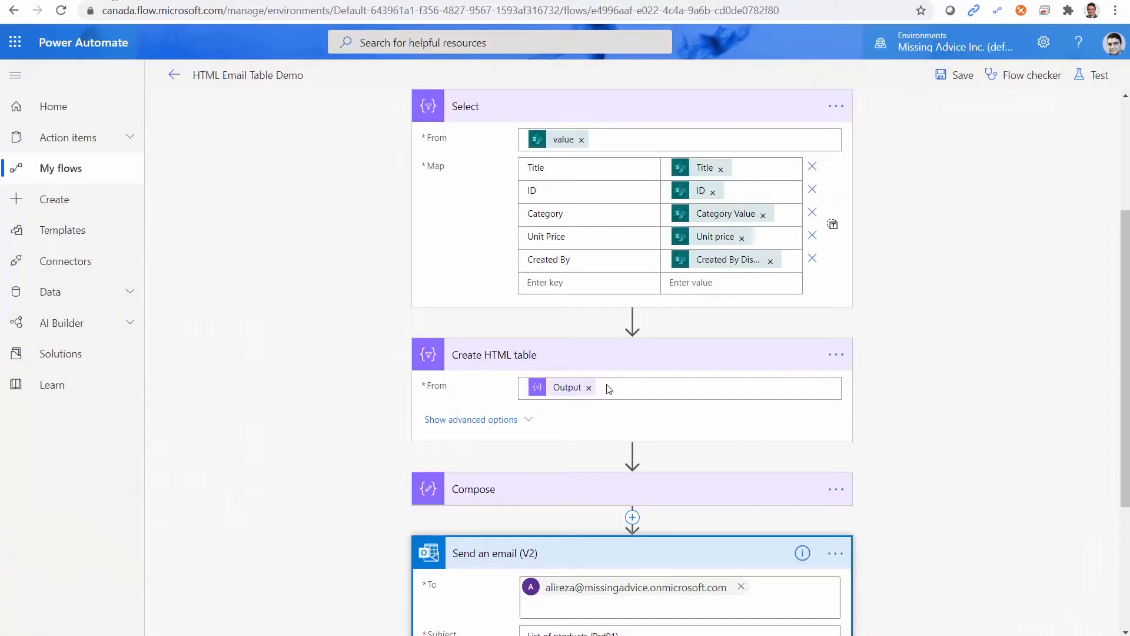
left_click(640, 107)
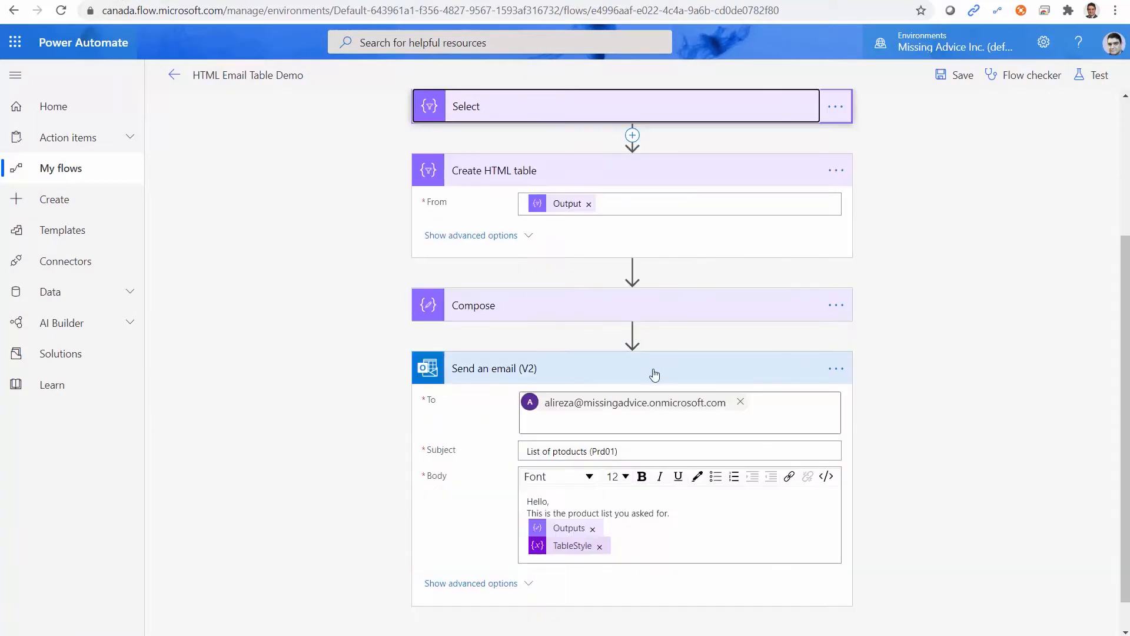
left_click(623, 173)
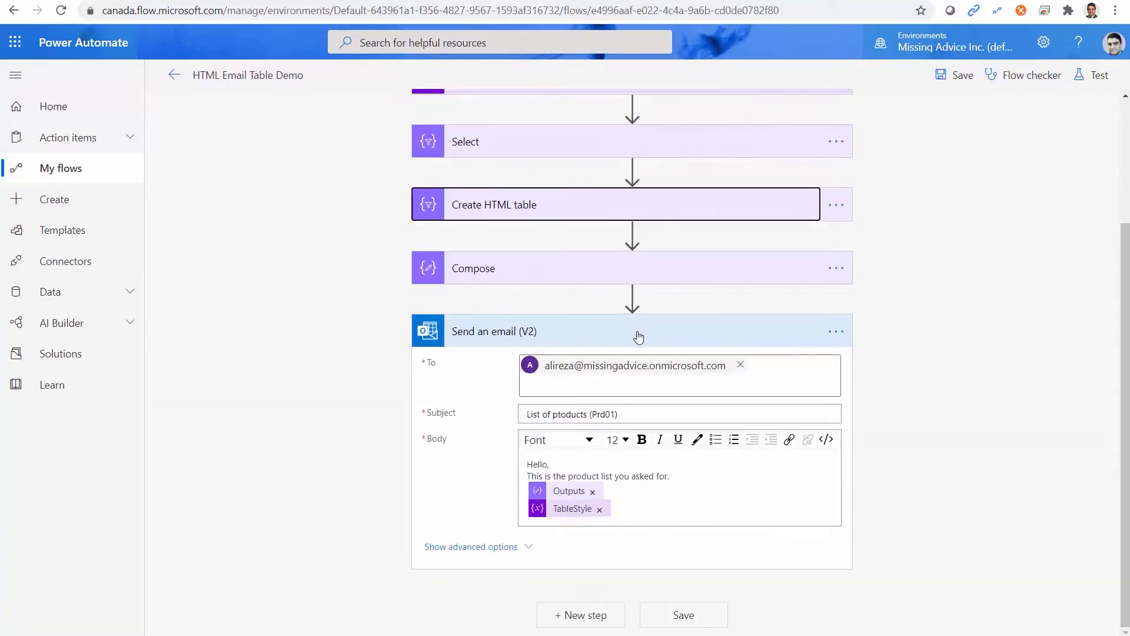
Delete the Send an email (V2) action from the end of the flow.
scroll(912, 446, "up", 3)
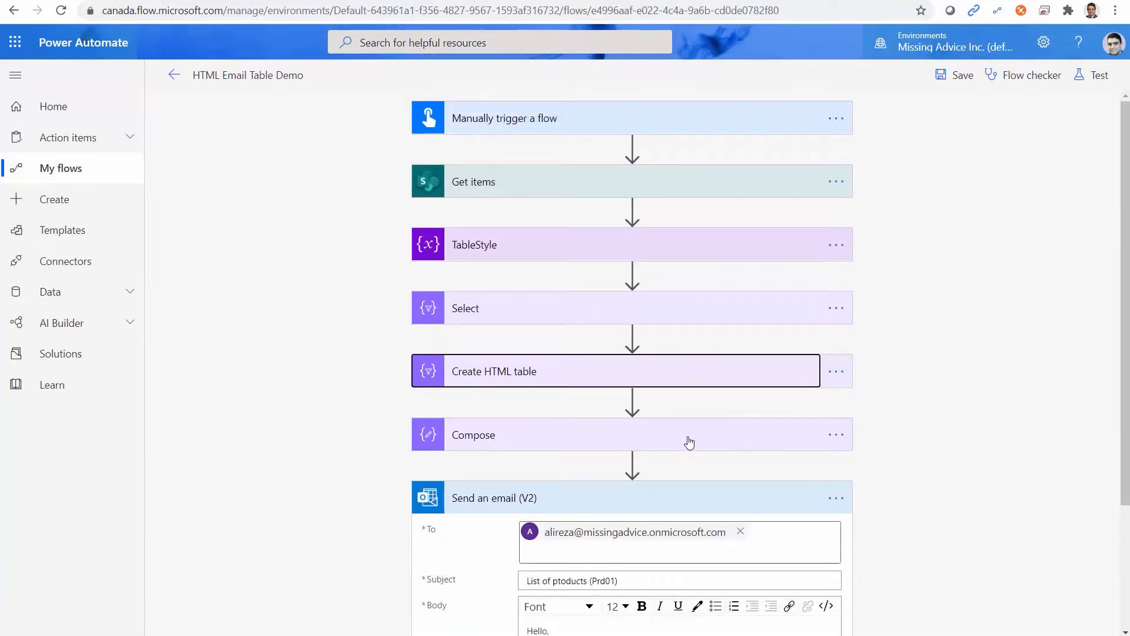
scroll(687, 438, "down", 3)
left_click(837, 333)
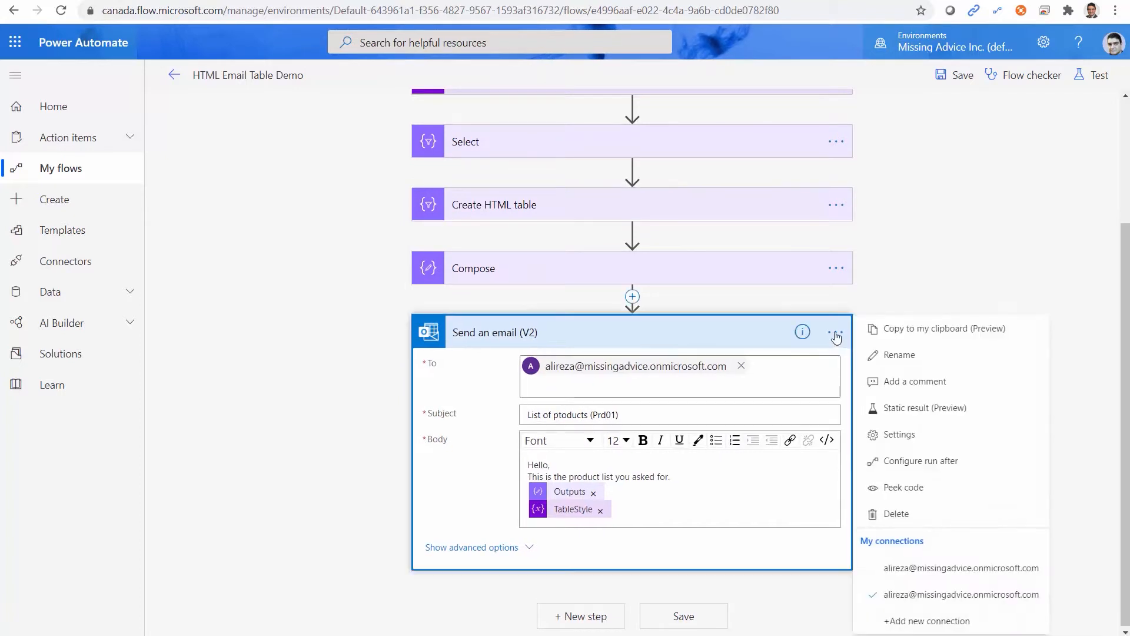
left_click(882, 511)
left_click(584, 359)
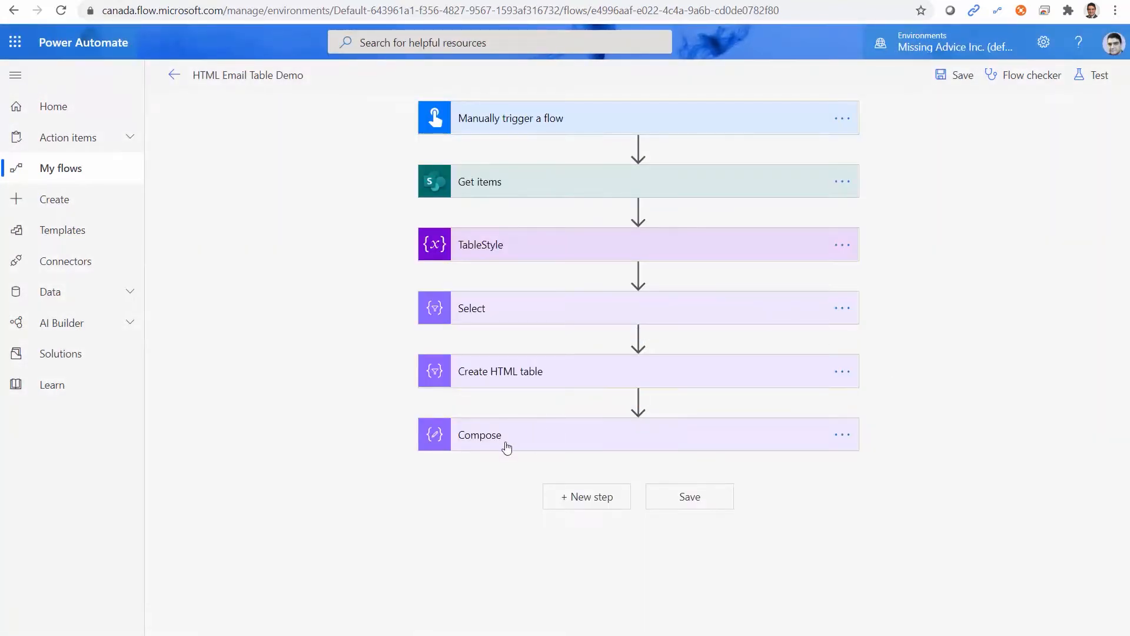
Delete the Compose action that follows Create HTML table.
left_click(842, 435)
left_click(918, 619)
left_click(577, 364)
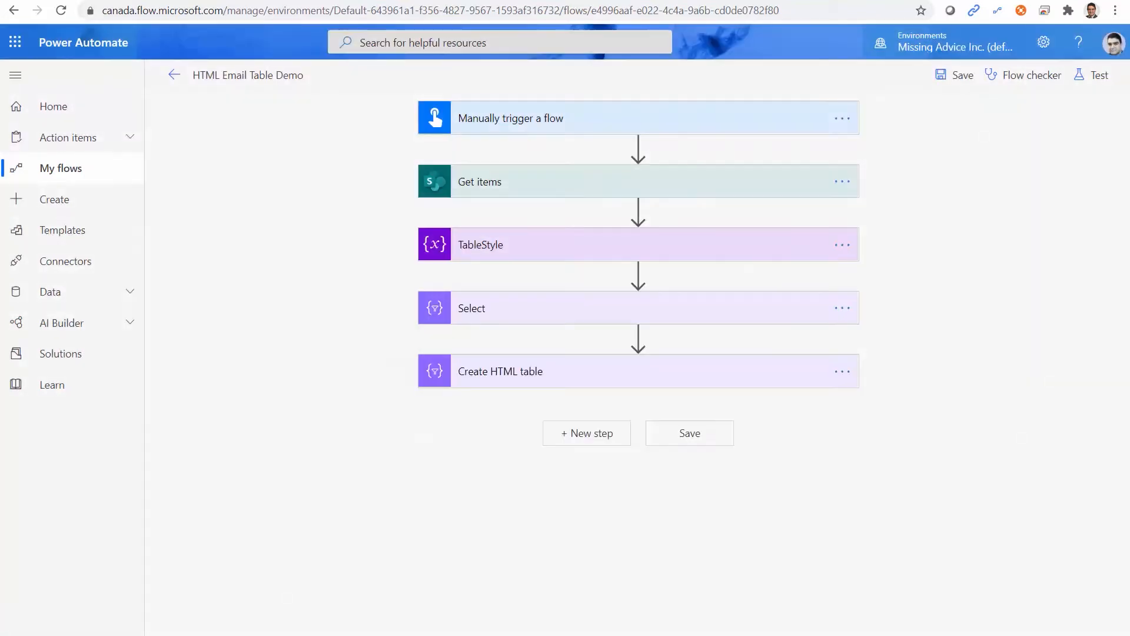
Check the Create HTML table action's input and delete the TableStyle variable action from the flow.
left_click(533, 373)
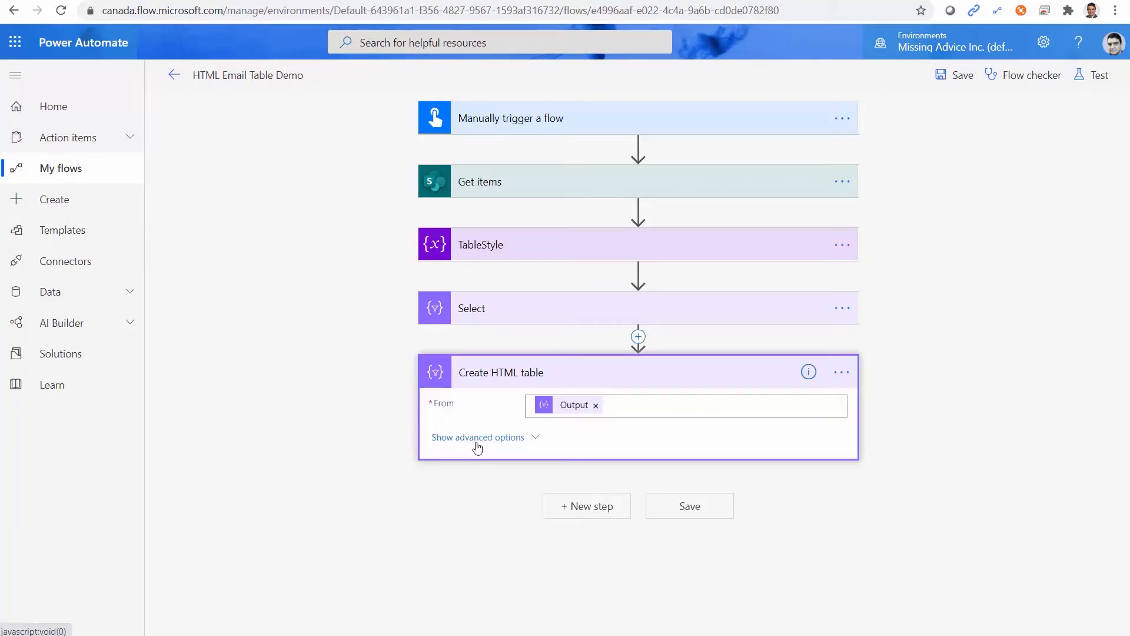
left_click(844, 247)
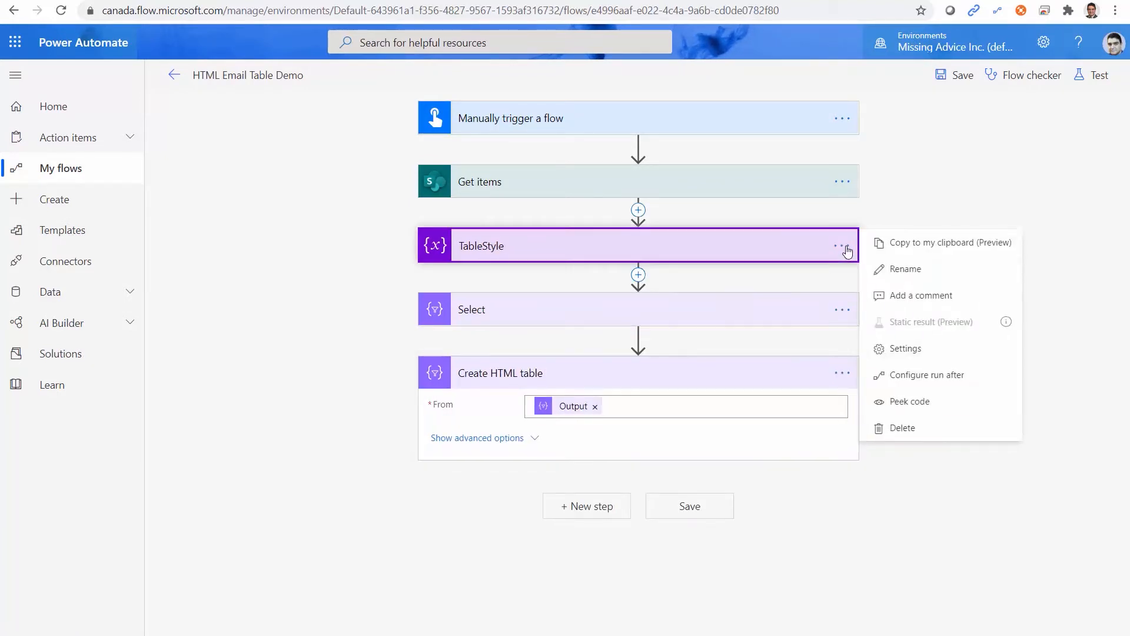
left_click(896, 428)
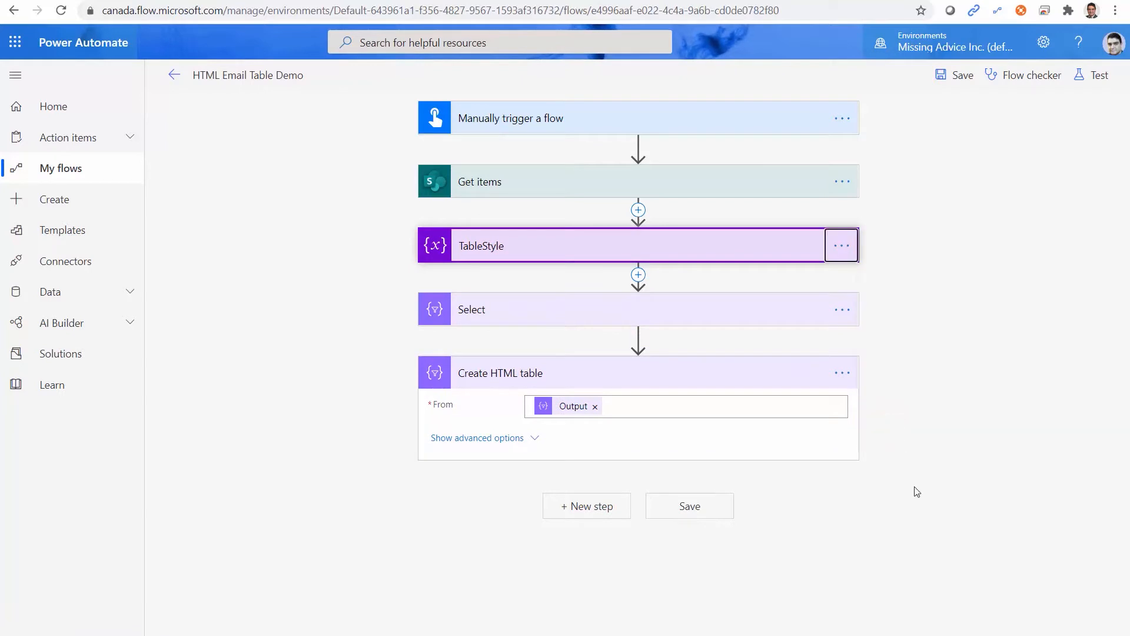
left_click(564, 371)
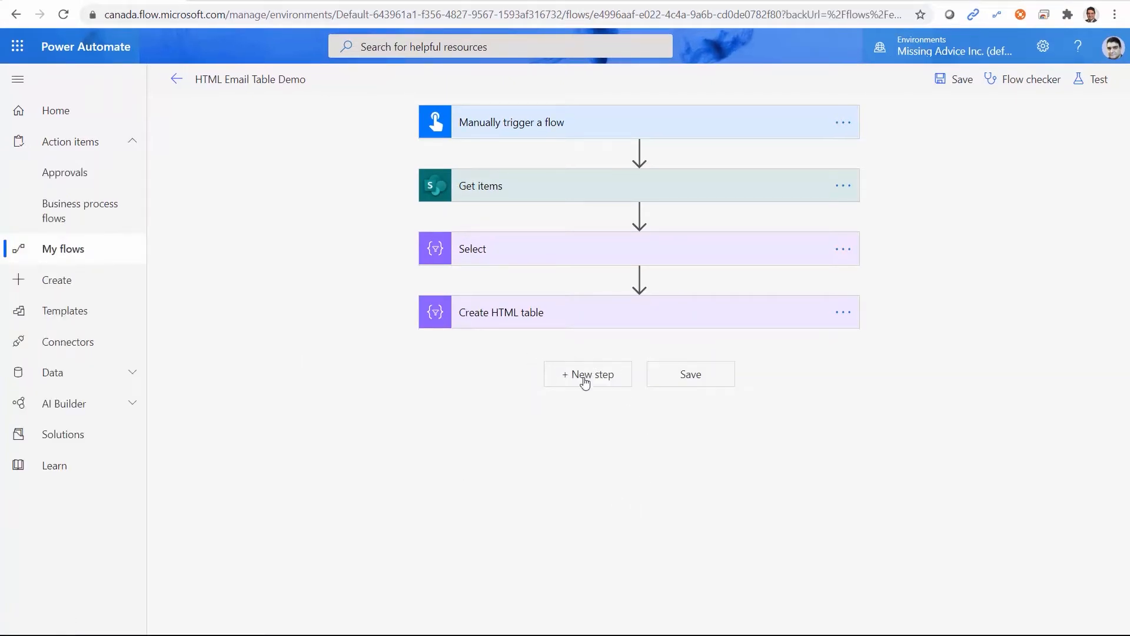
Add a Create an approval action from the Approvals connector after Create HTML table.
left_click(584, 378)
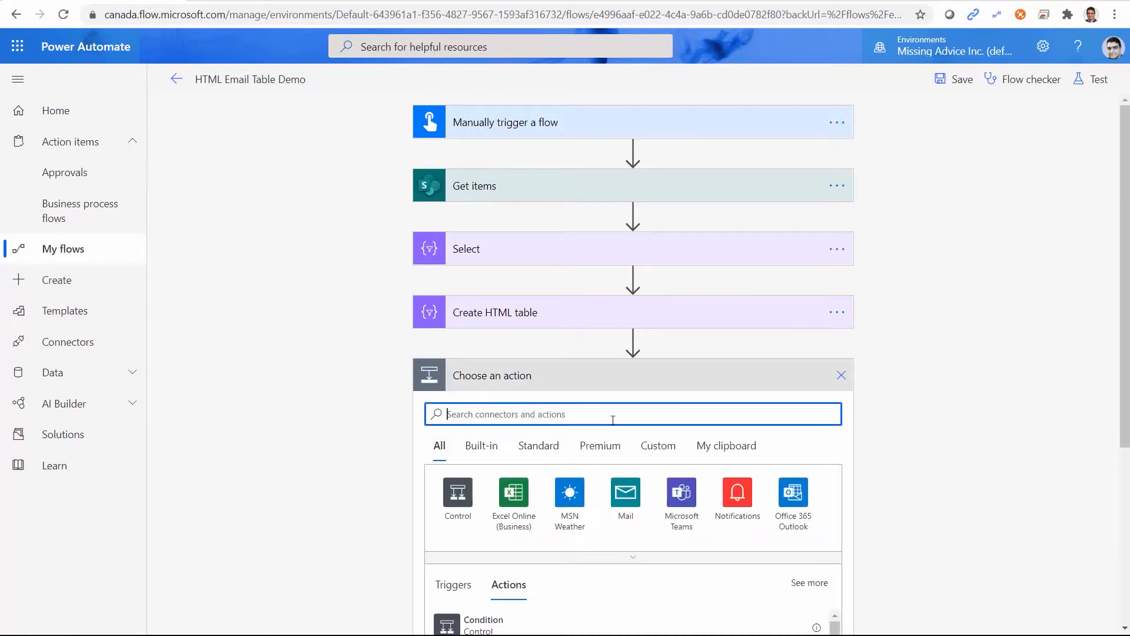
type("Approval")
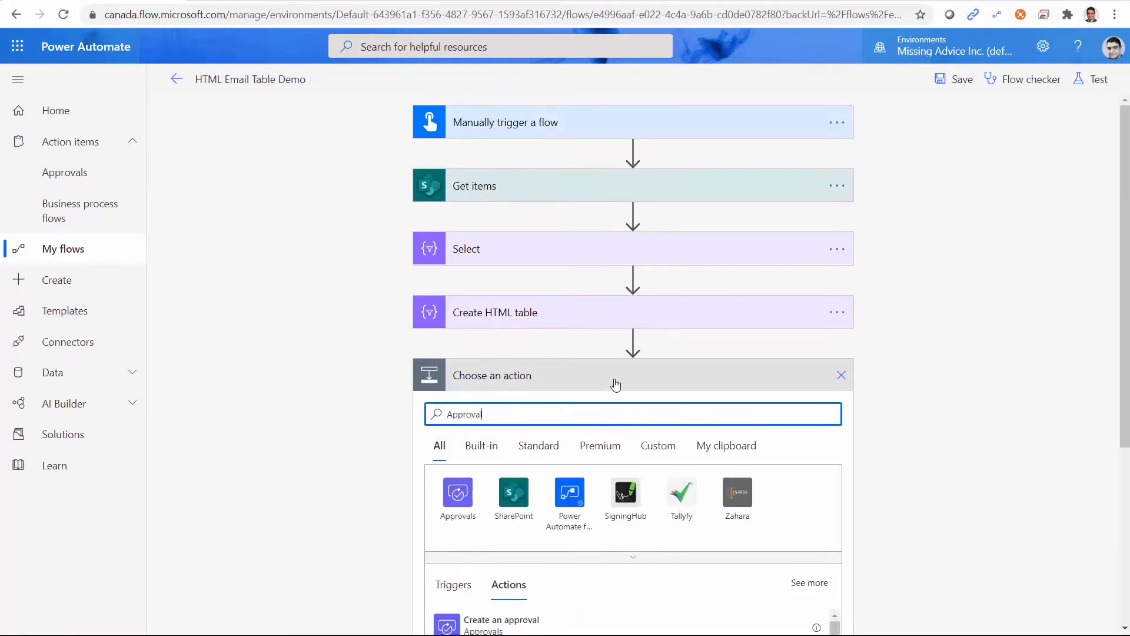
left_click(452, 509)
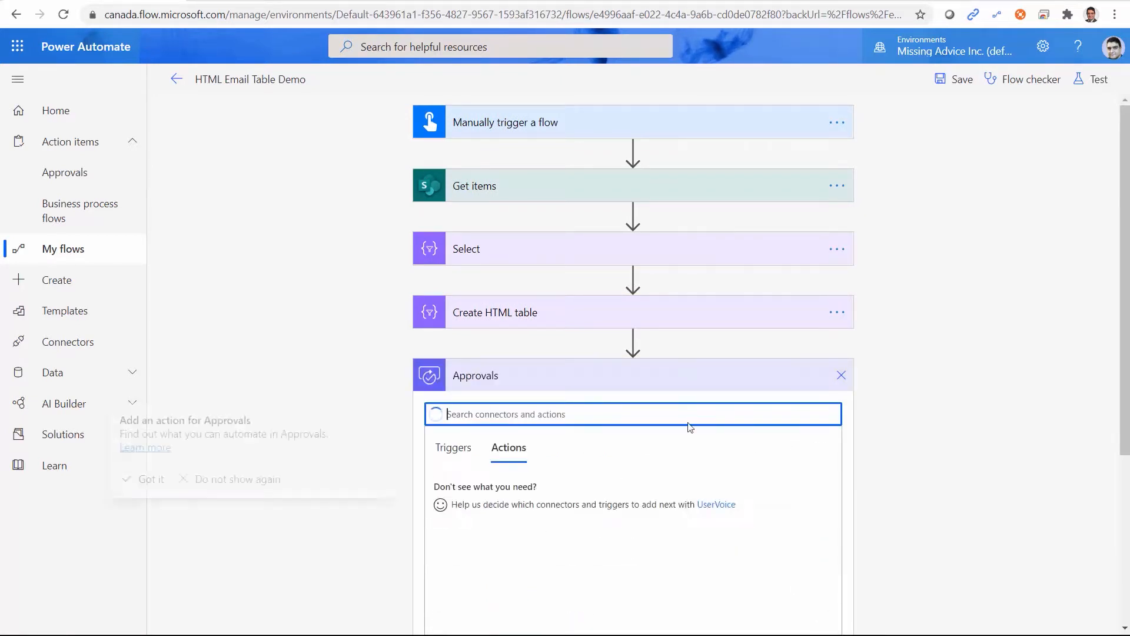
left_click(656, 495)
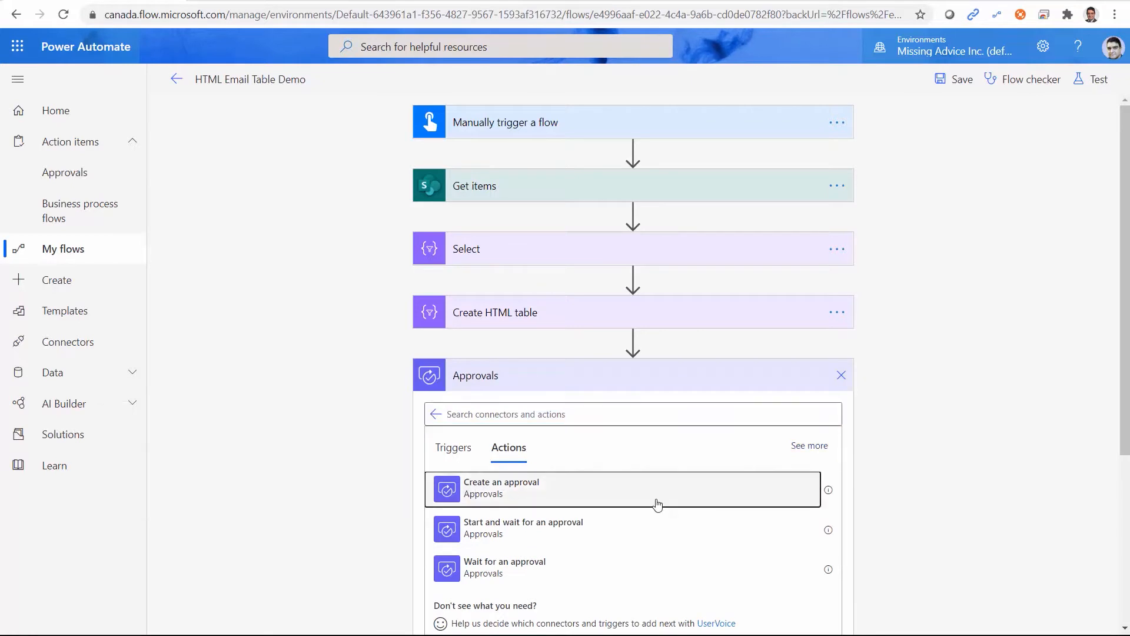
Set the approval type to Approve/Reject - First to respond and the title to "Test table in Approval".
left_click(823, 409)
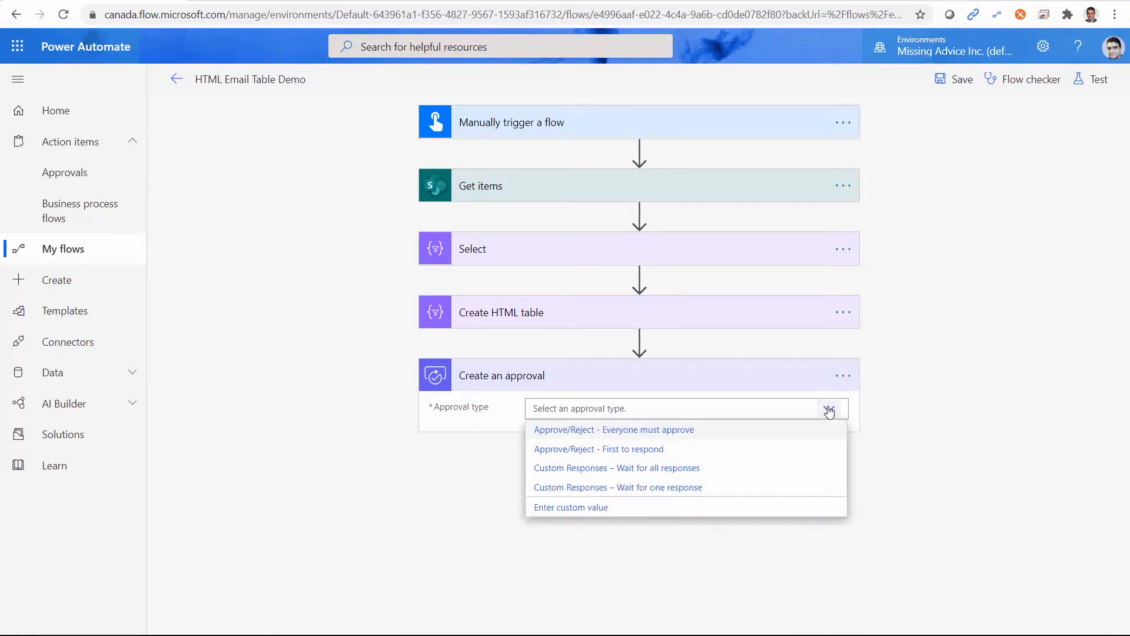
left_click(599, 451)
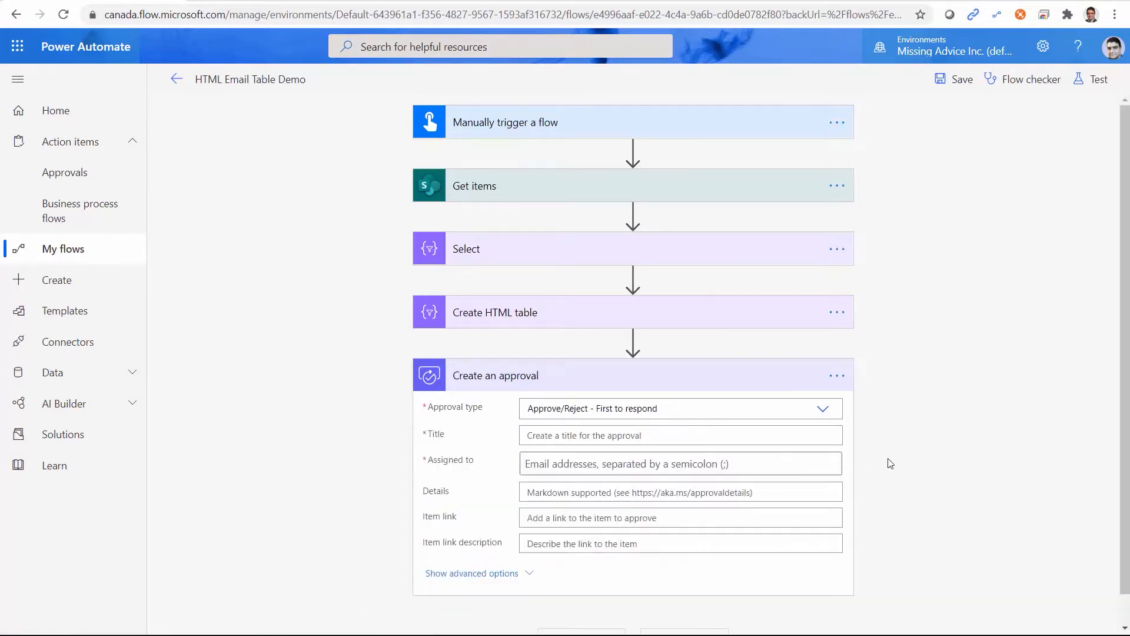
left_click(627, 436)
type("Test table")
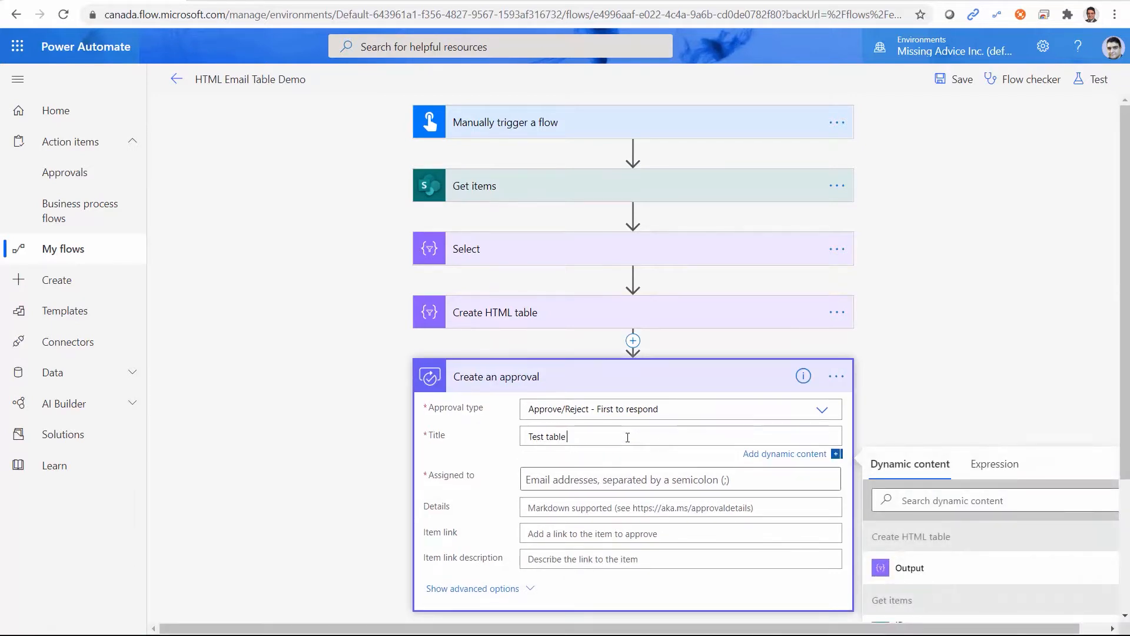
type(" in Approval")
Assign the approval to the approver's account by searching for the person's name and choosing the suggested match.
left_click(526, 480)
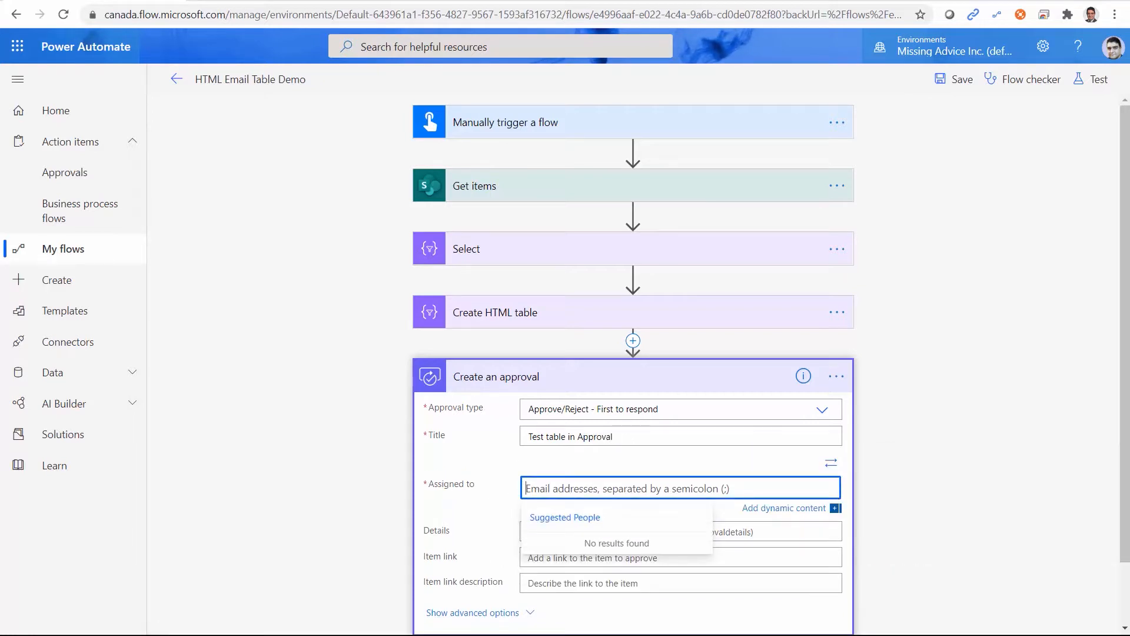
type("ali")
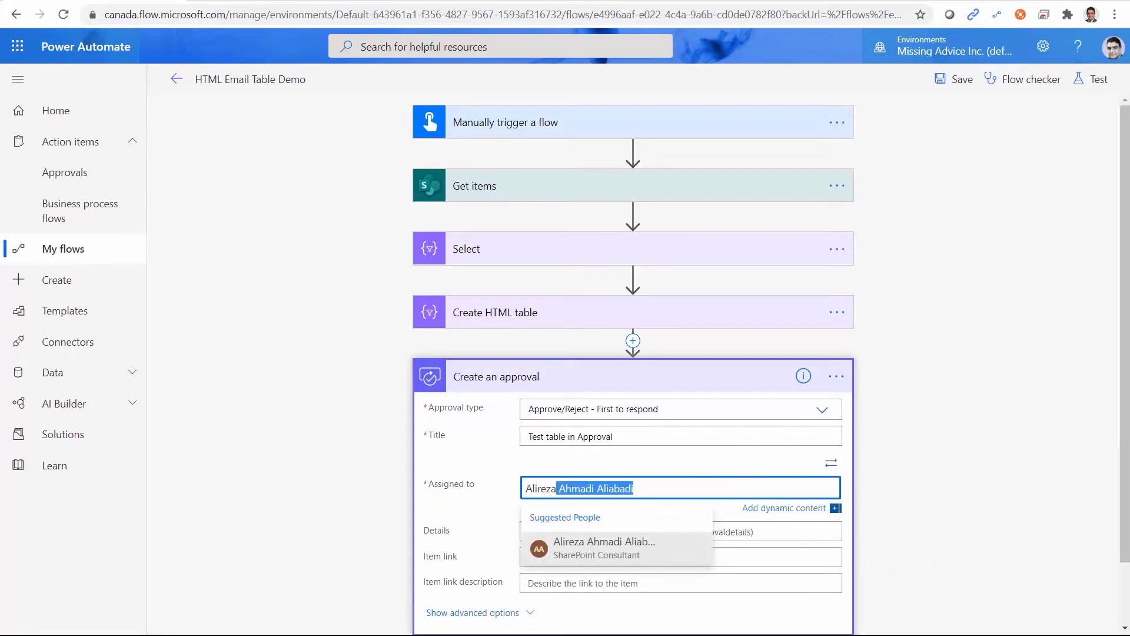
left_click(600, 550)
Fill the approval's Details with the Output of Create HTML table, check the advanced options and collapse the action.
left_click(590, 532)
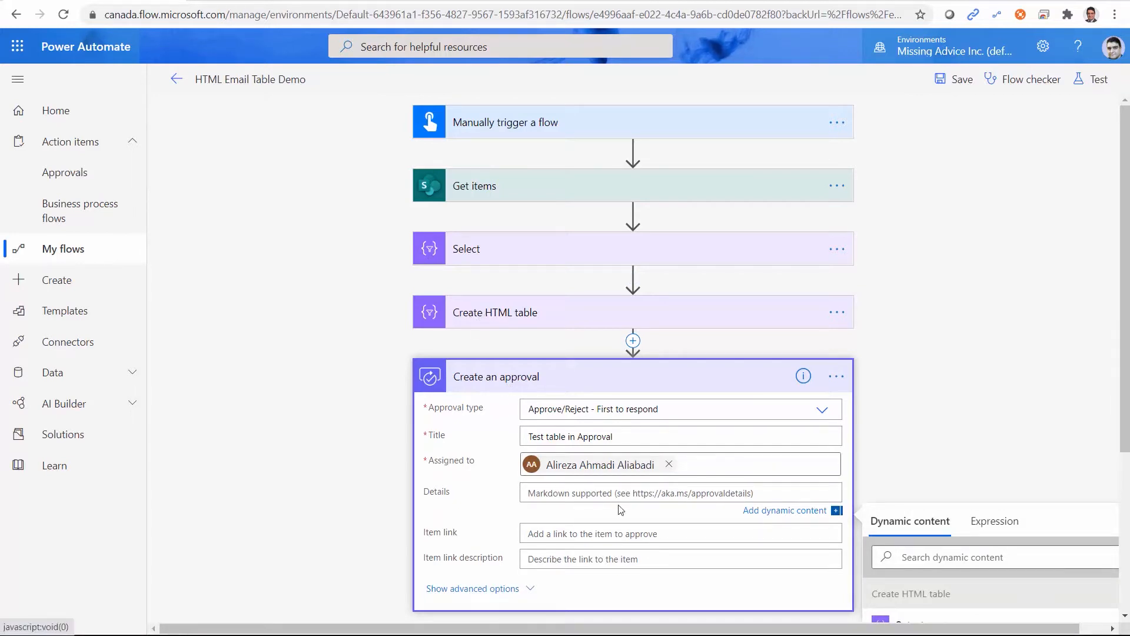
scroll(906, 423, "down", 4)
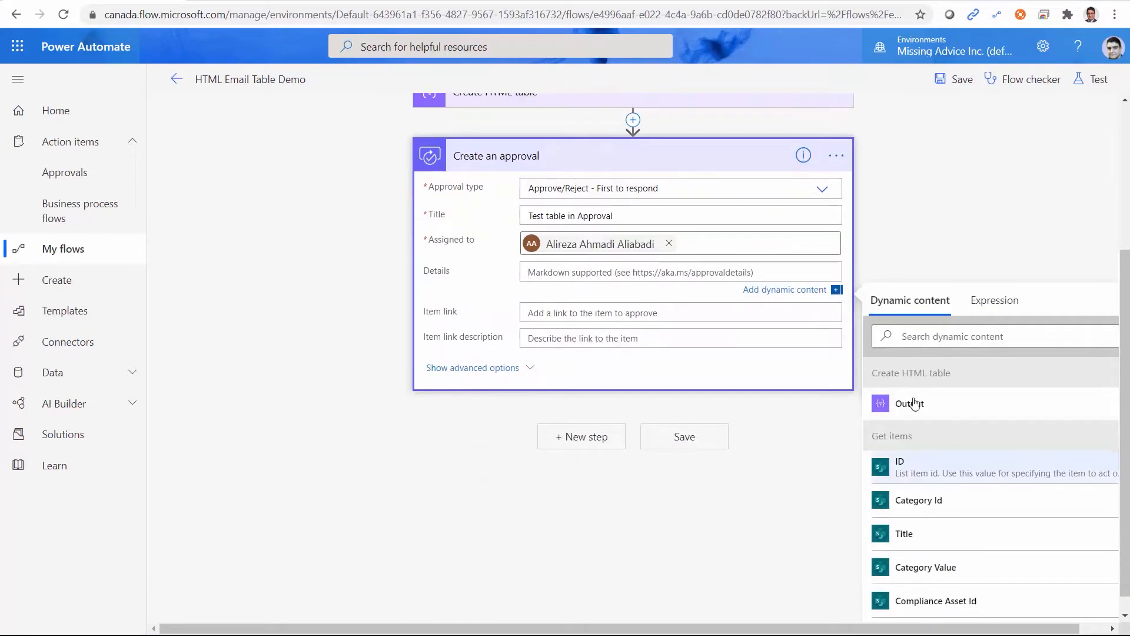
left_click(904, 411)
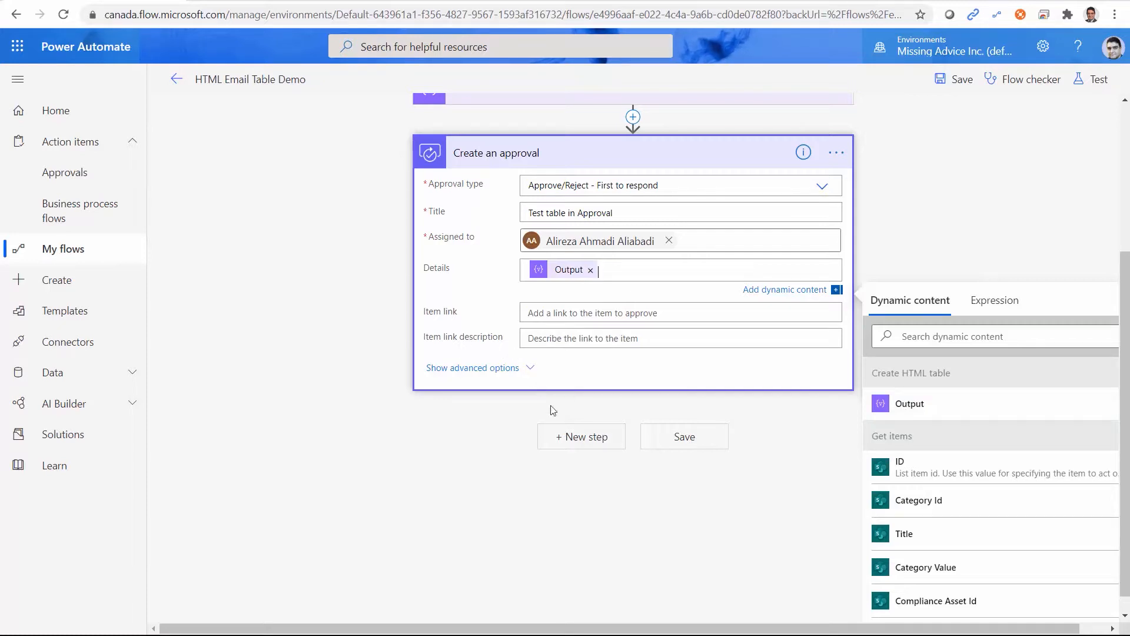
left_click(527, 369)
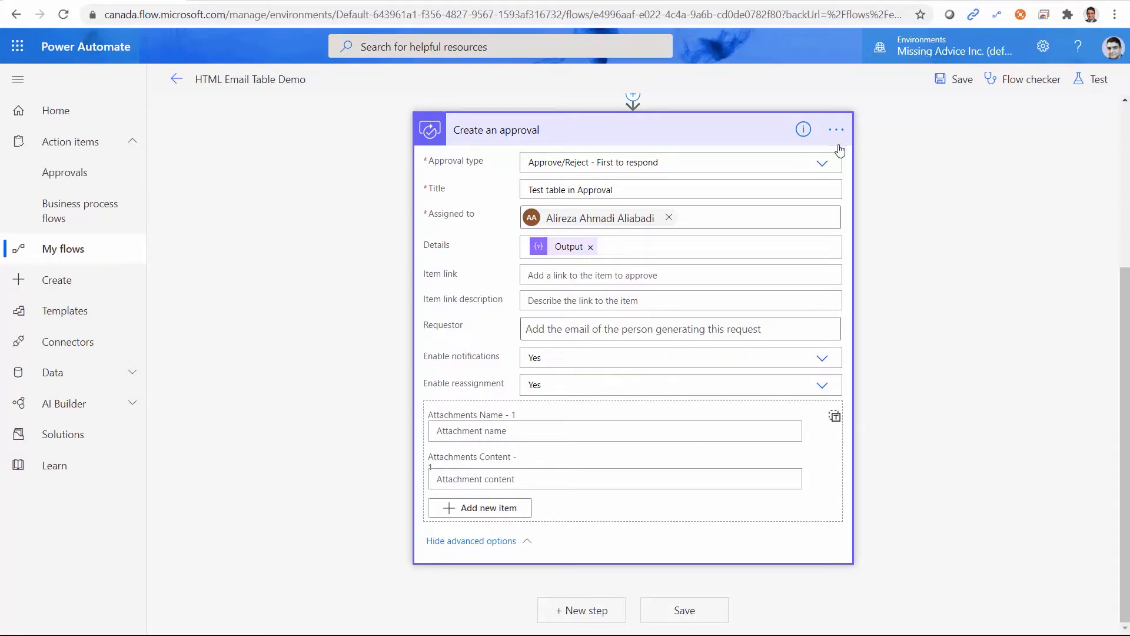
left_click(674, 124)
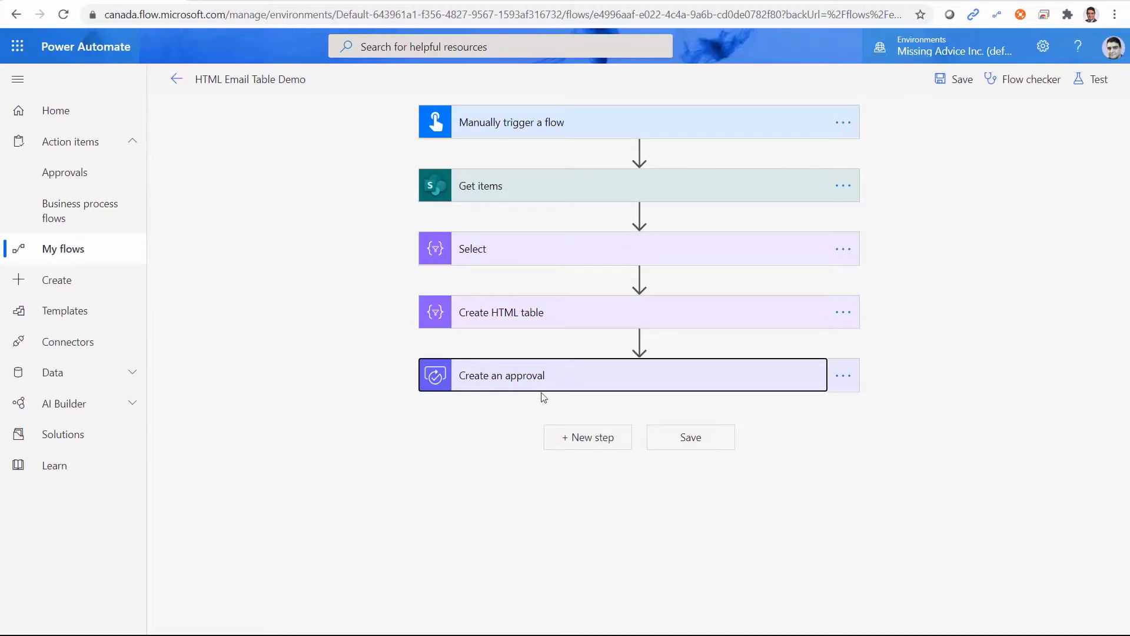
Add a Wait for an approval action after Create an approval, using that approval's Approval ID, and review the Create an approval settings.
left_click(577, 446)
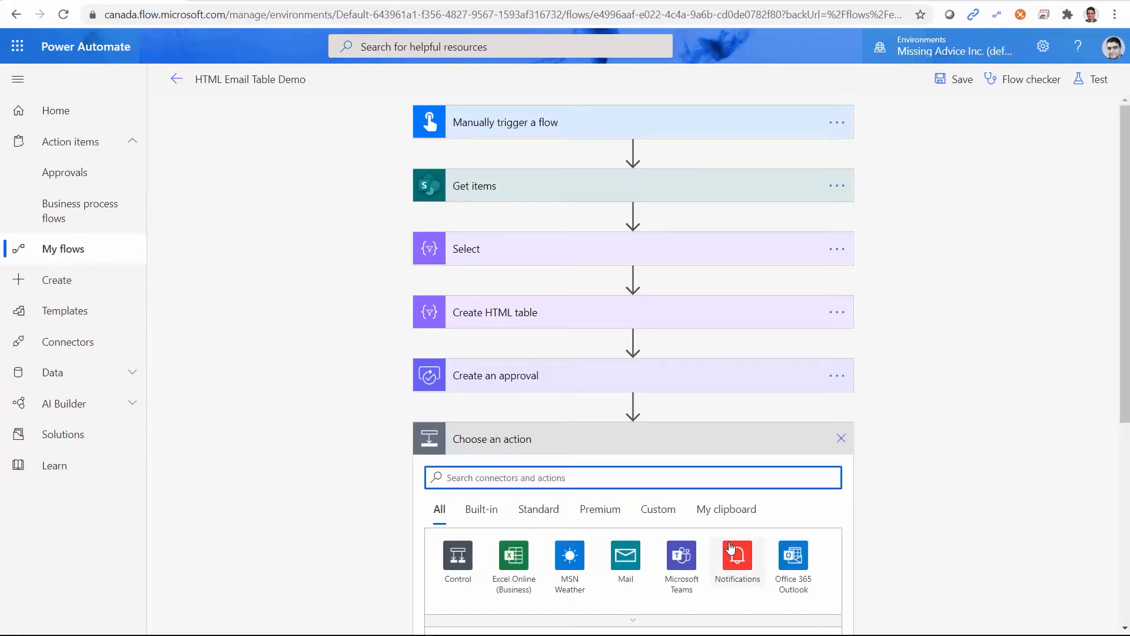
type("Wait")
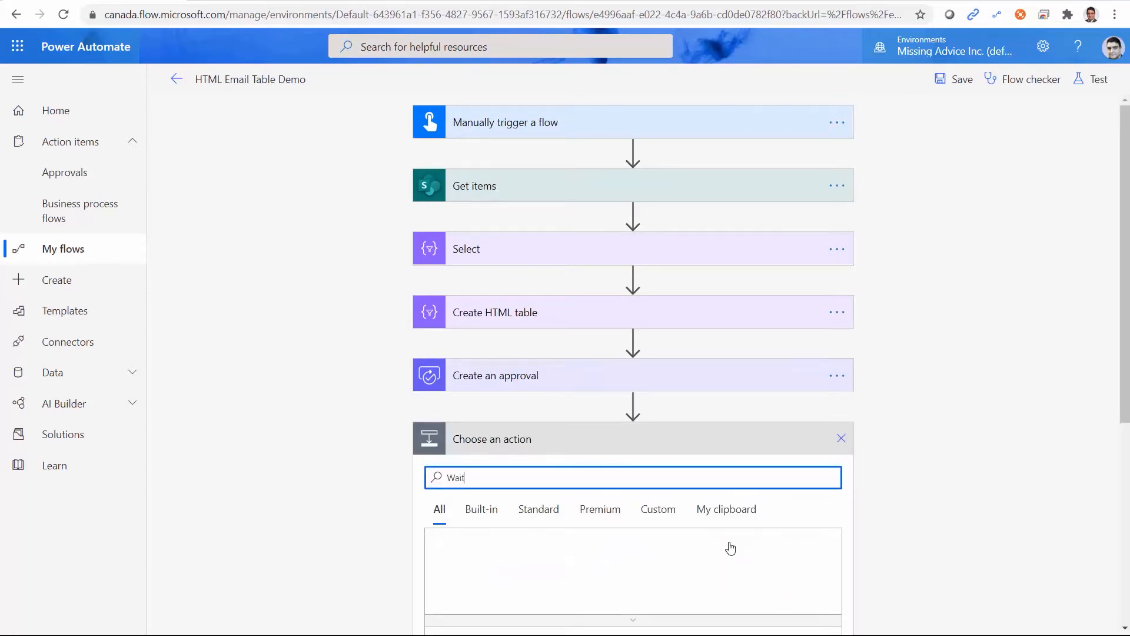
scroll(948, 446, "down", 4)
left_click(497, 462)
left_click(717, 471)
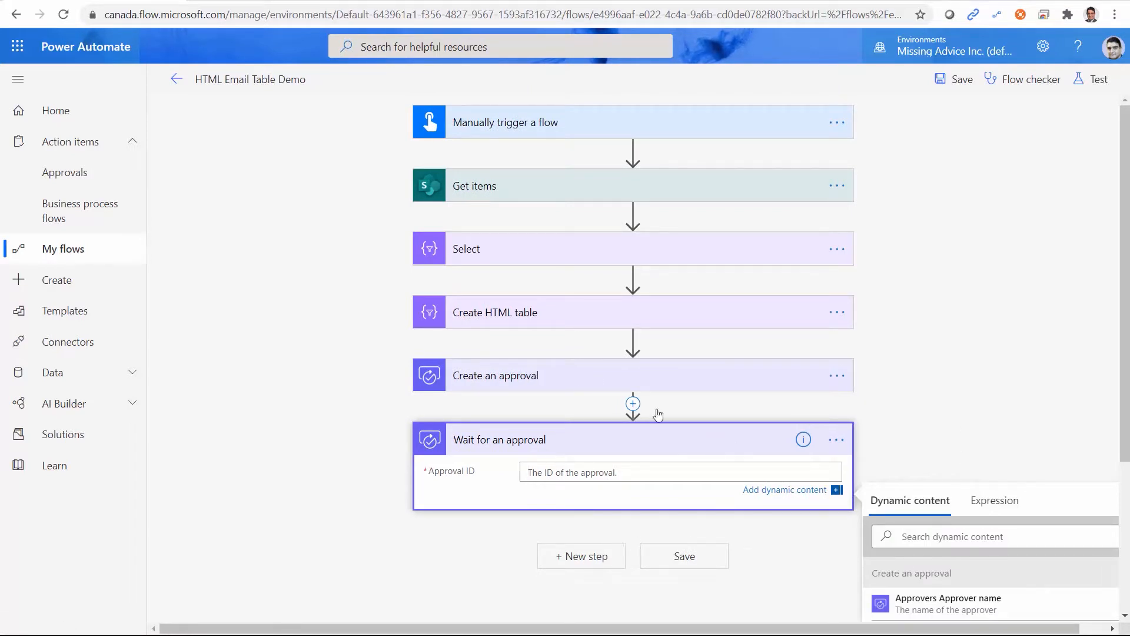
scroll(859, 409, "down", 2)
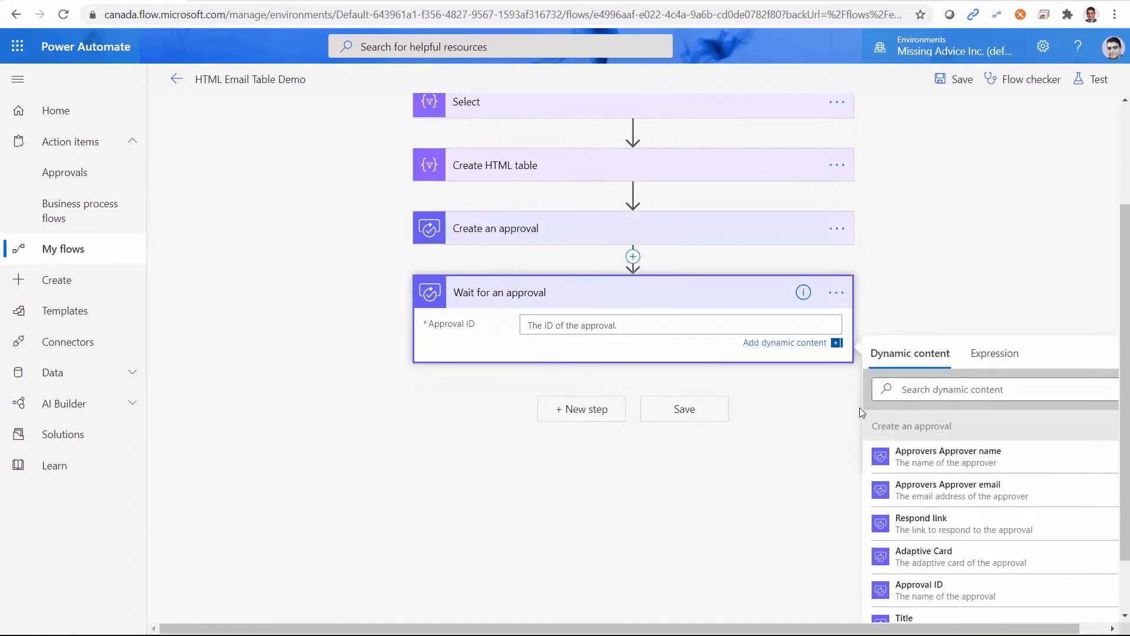
left_click(938, 595)
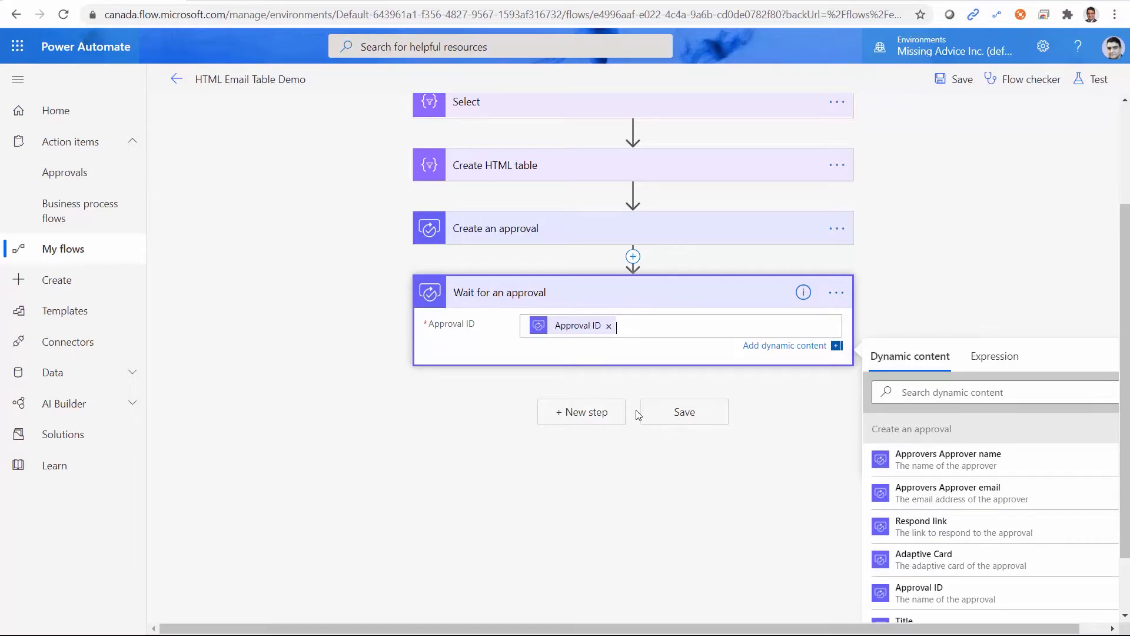
left_click(645, 238)
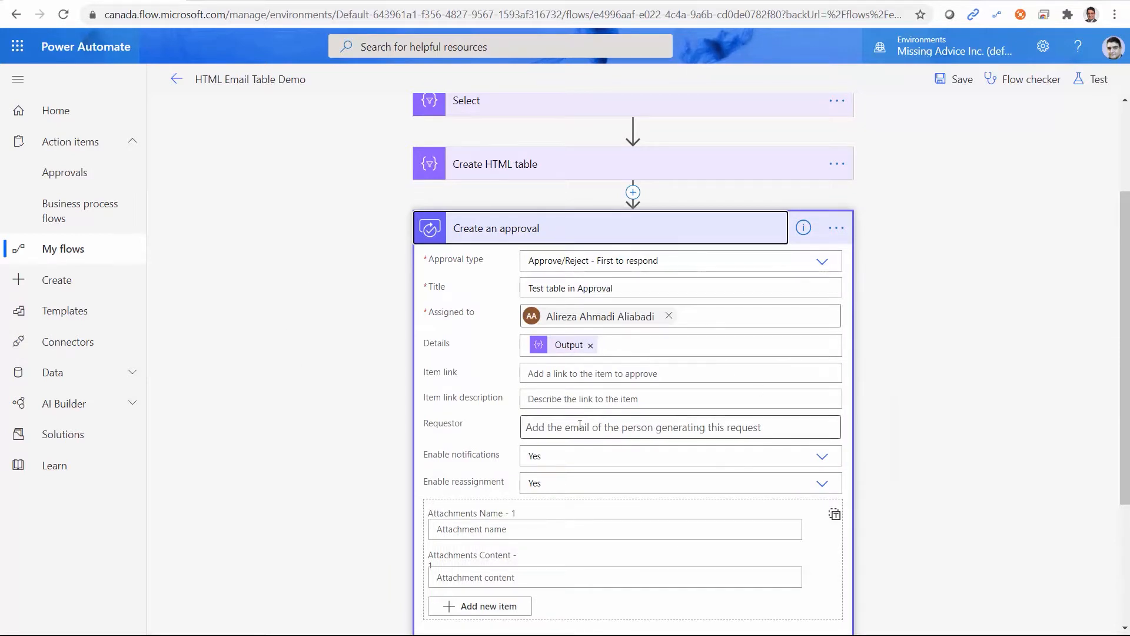
left_click(727, 236)
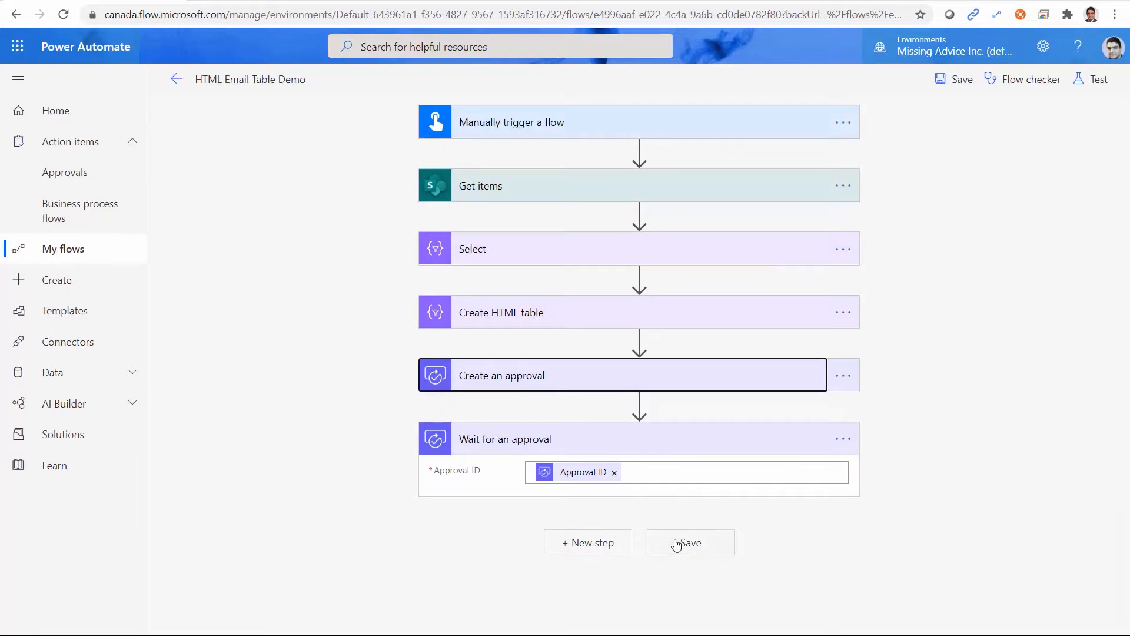
Add a Compose action after Wait for an approval with the approval's Outcome as its input.
left_click(600, 542)
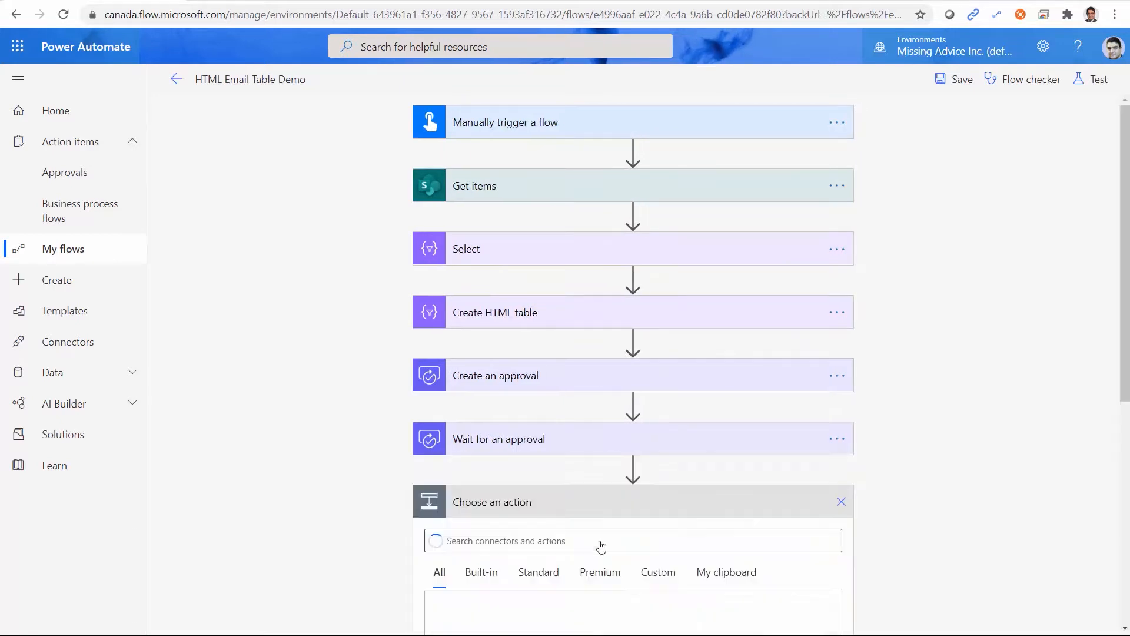
type("Compose")
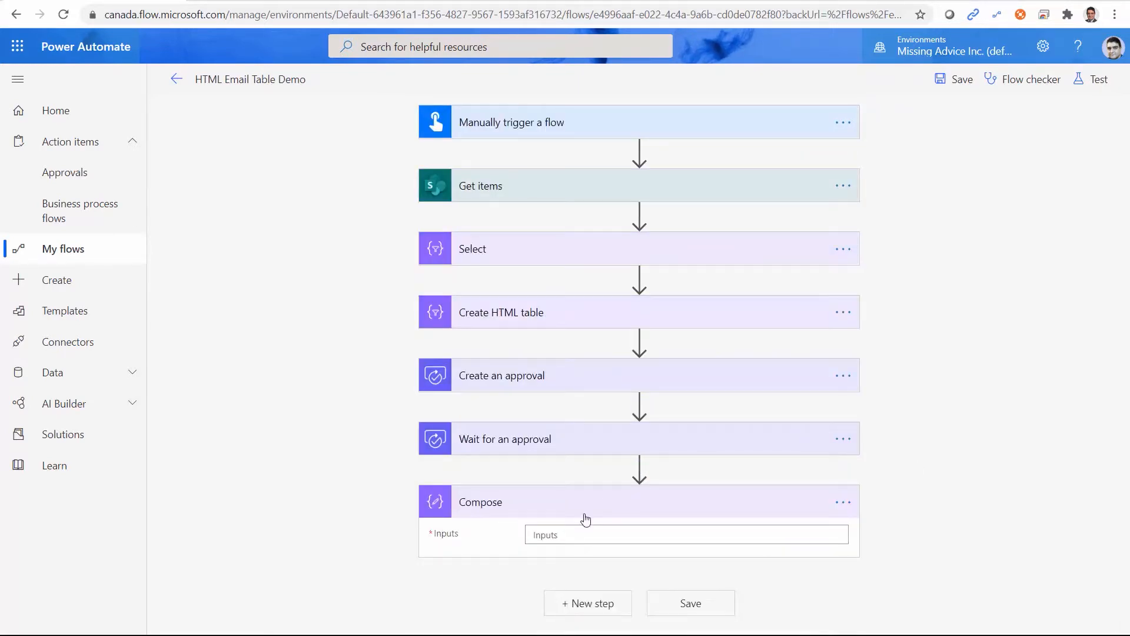
left_click(568, 534)
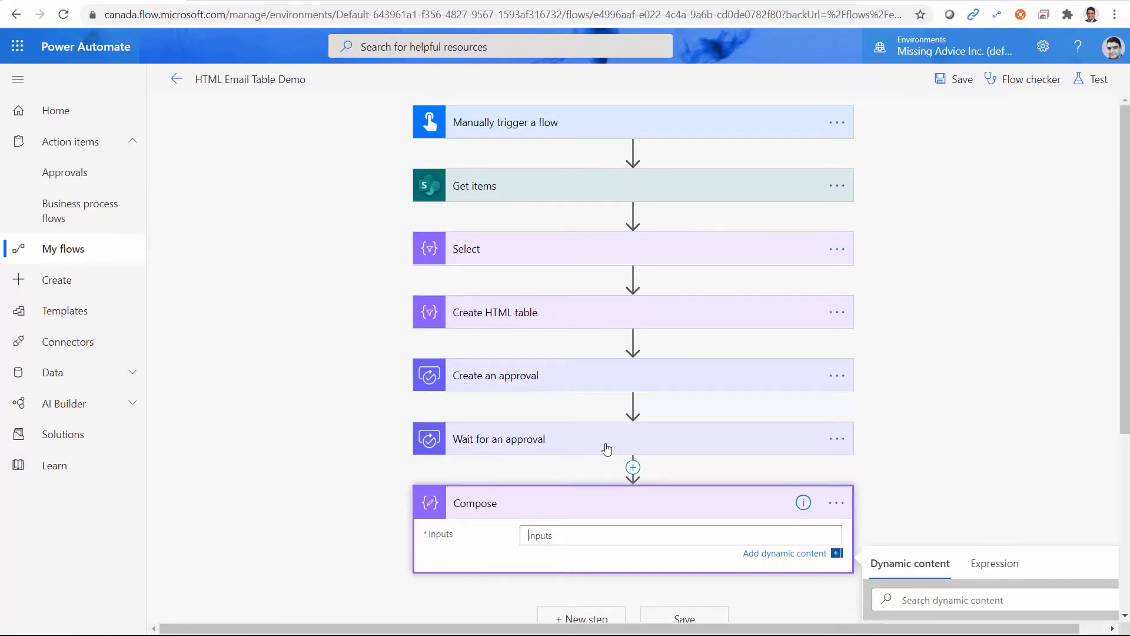
scroll(956, 444, "down", 3)
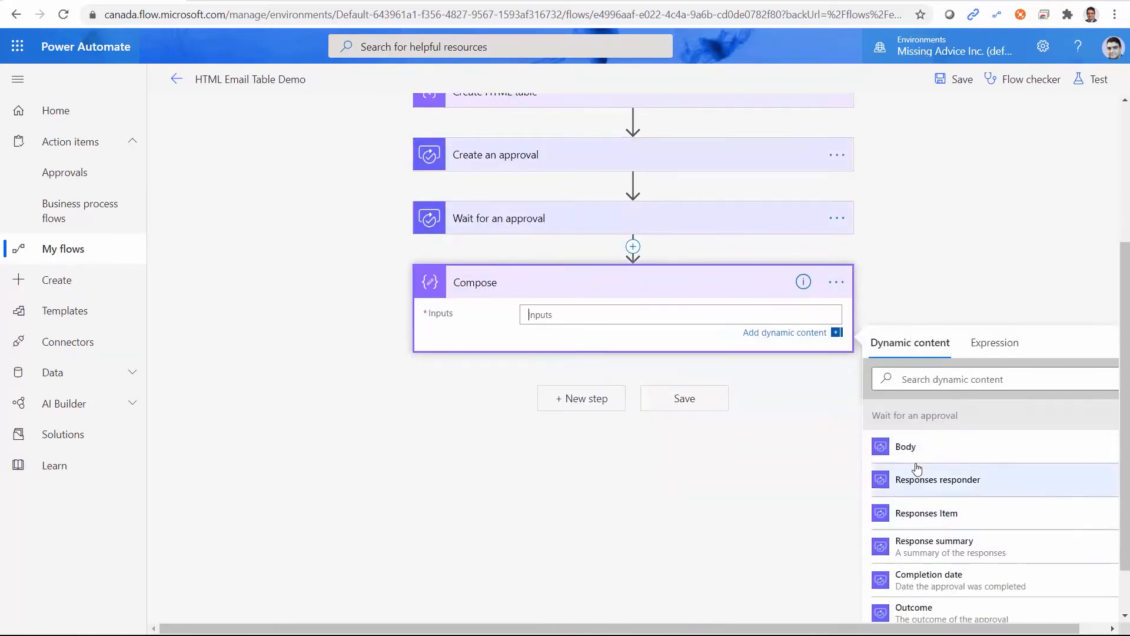
scroll(942, 521, "down", 1)
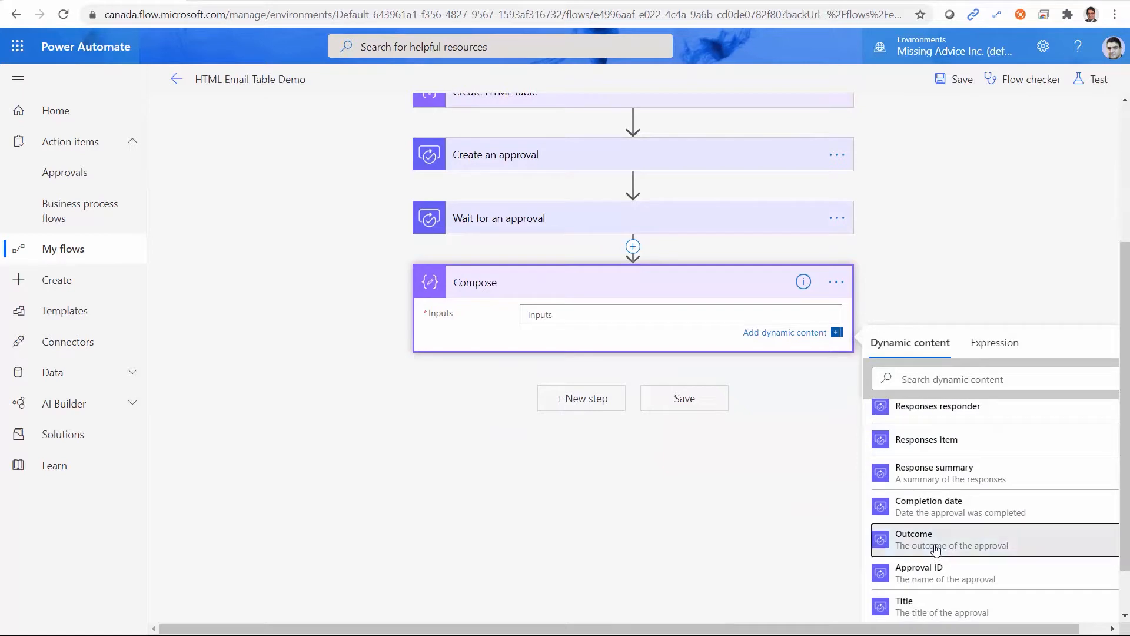
left_click(936, 548)
Save the flow and start a test run by performing the trigger action manually.
left_click(677, 404)
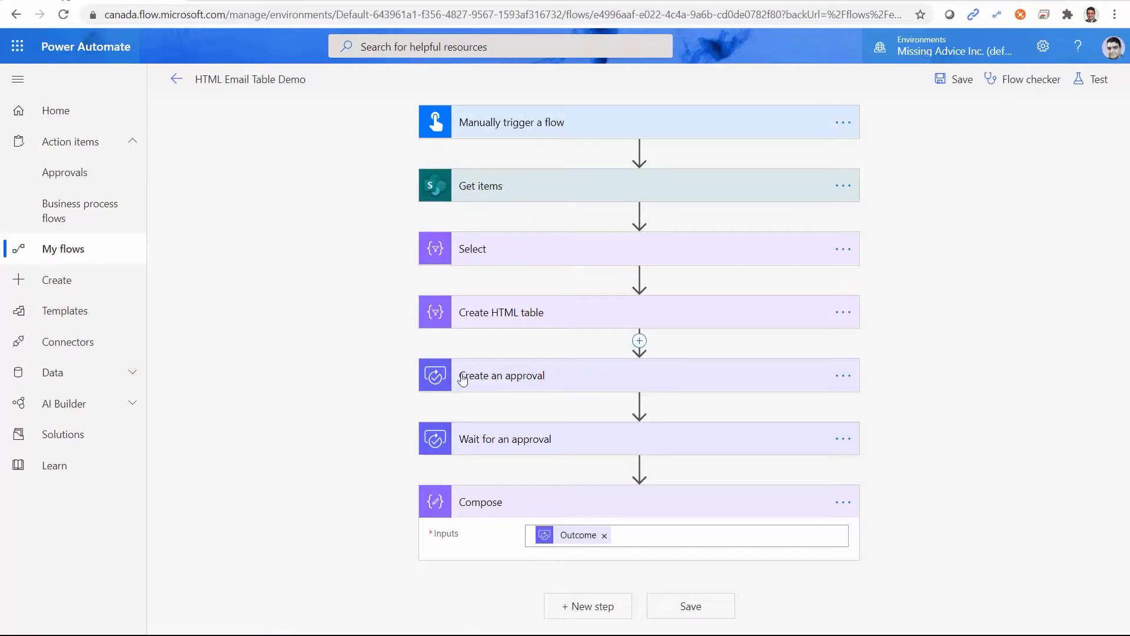
left_click(961, 82)
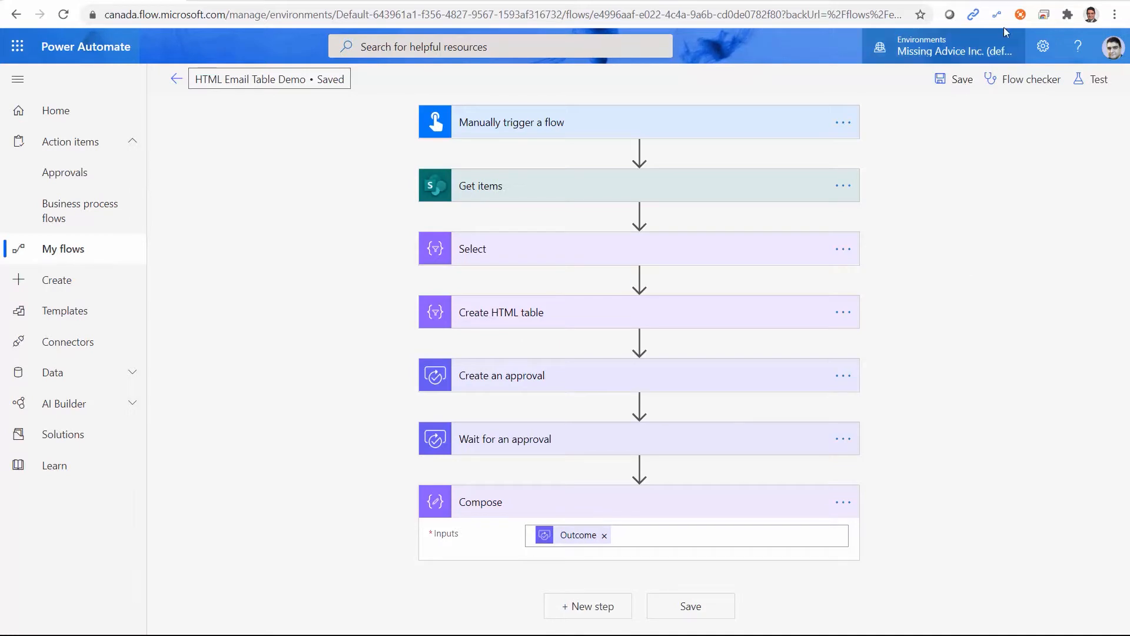
left_click(1096, 80)
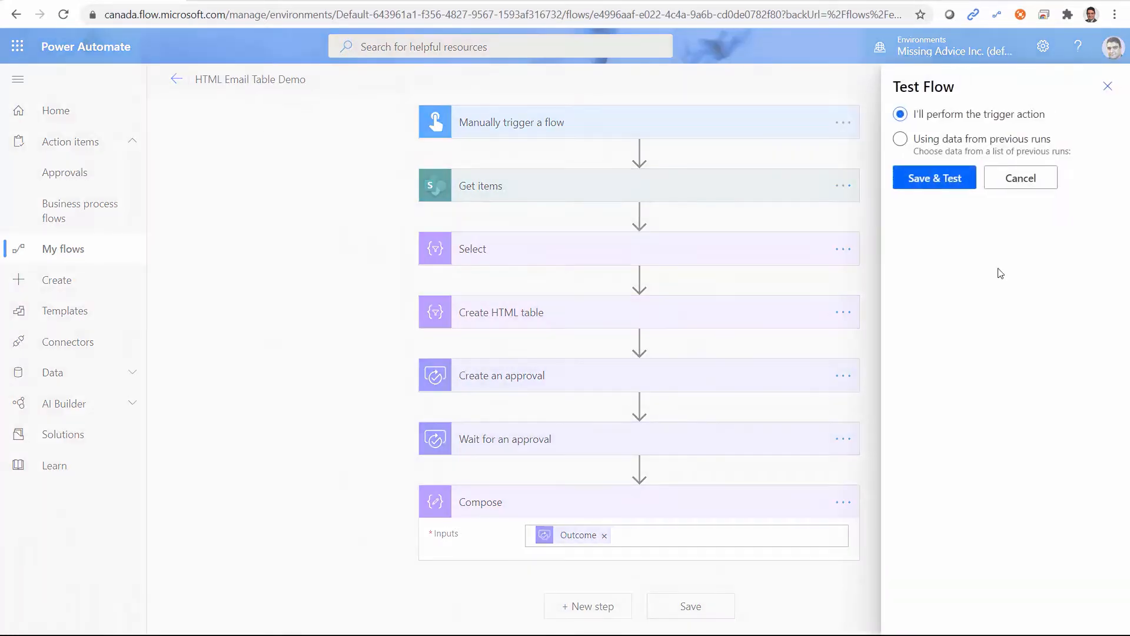
left_click(938, 181)
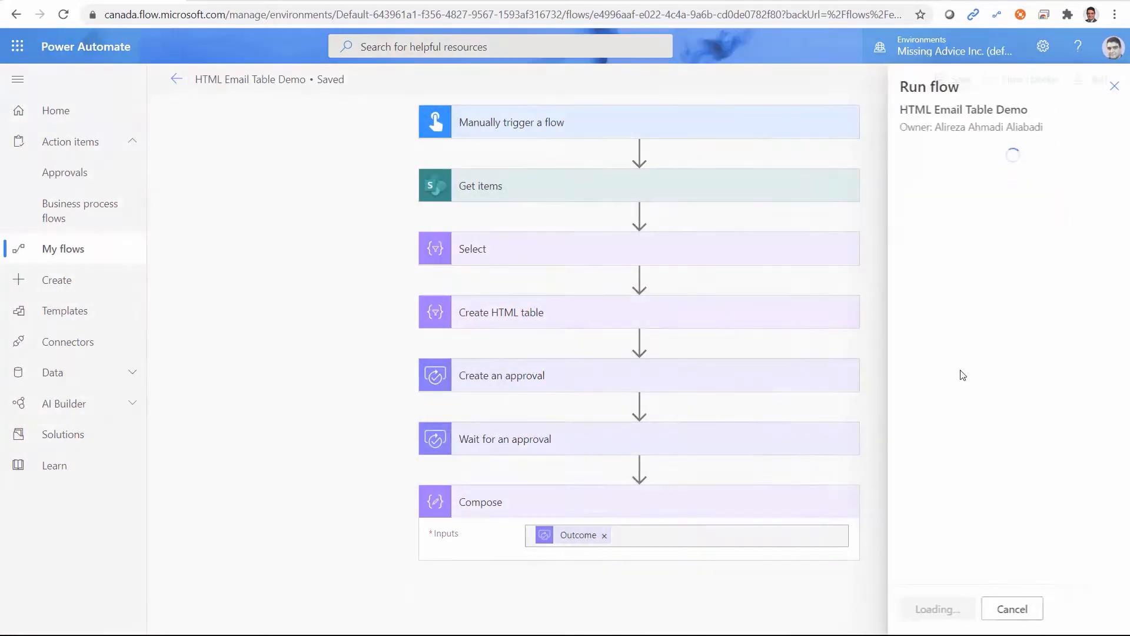
left_click(937, 610)
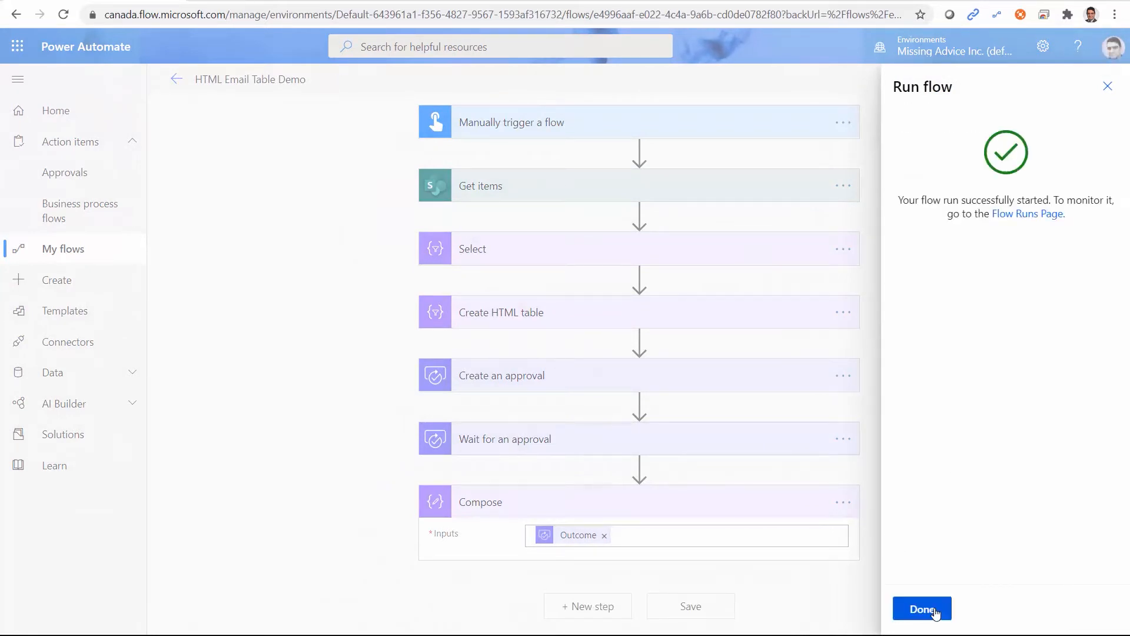
left_click(922, 609)
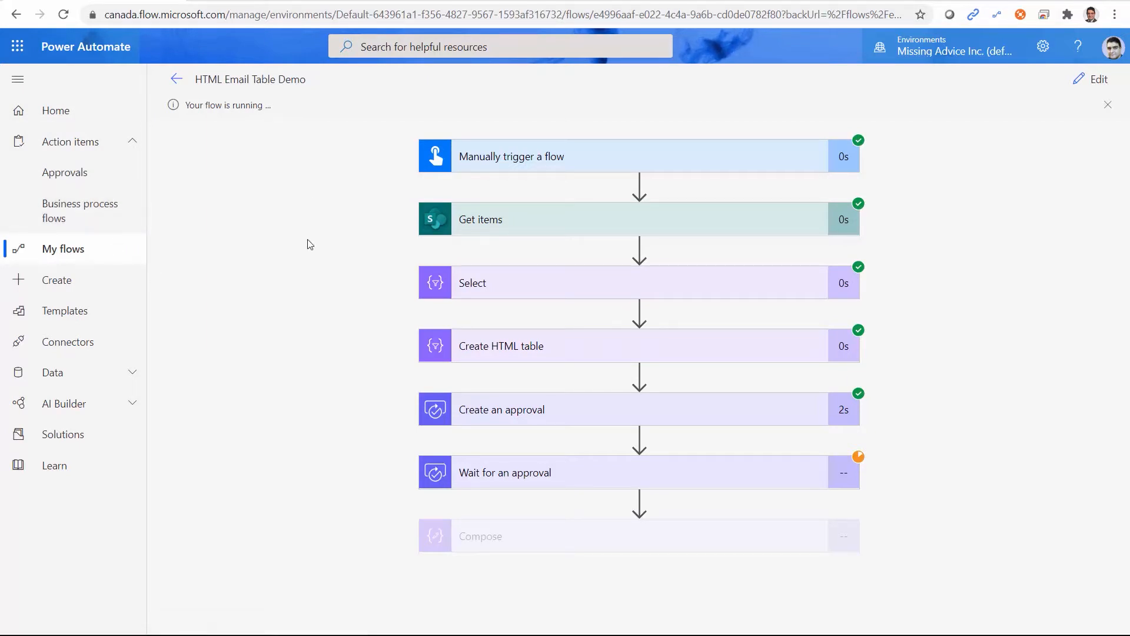
Switch to the Outlook inbox and compare the table in the Test table in Approval email with yesterday's List of products email.
left_click(257, 1)
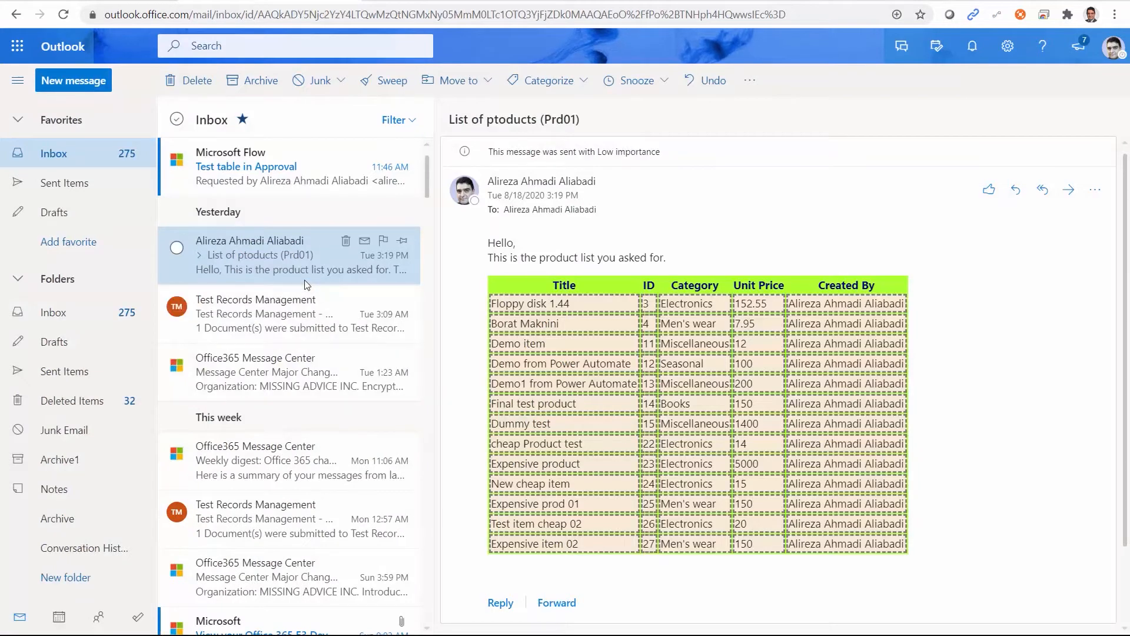
left_click(264, 184)
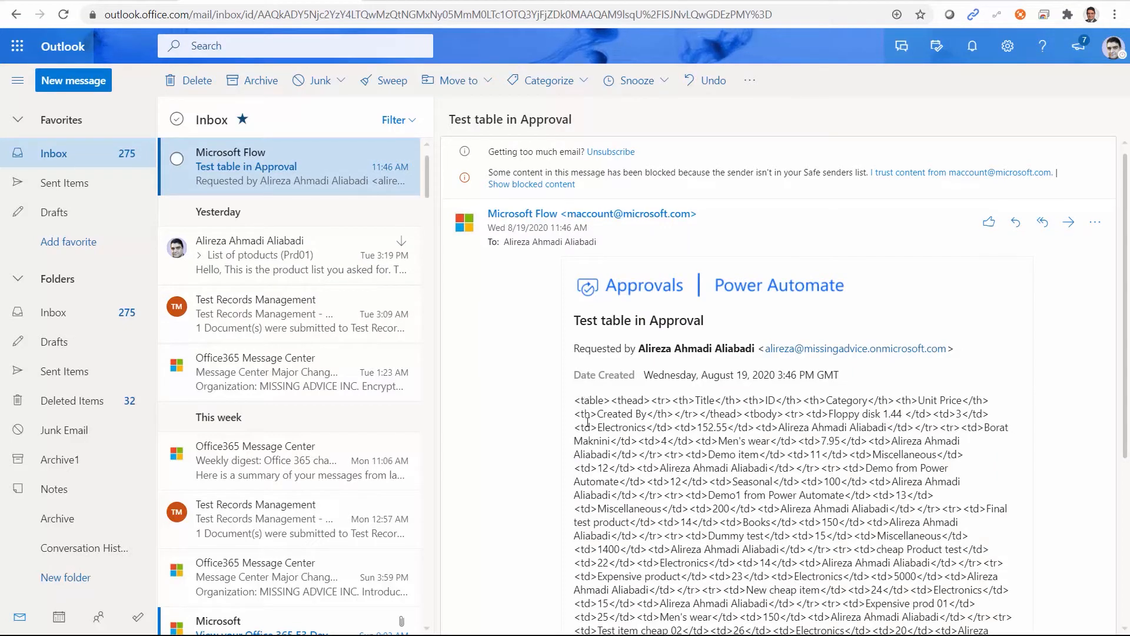
left_click(277, 250)
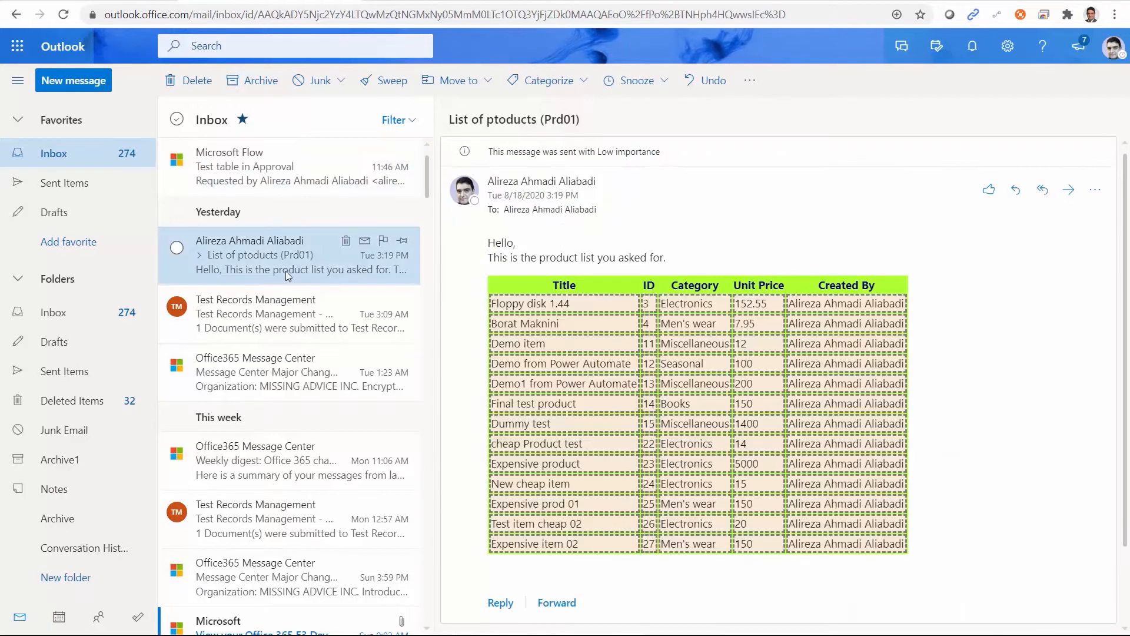
left_click(295, 181)
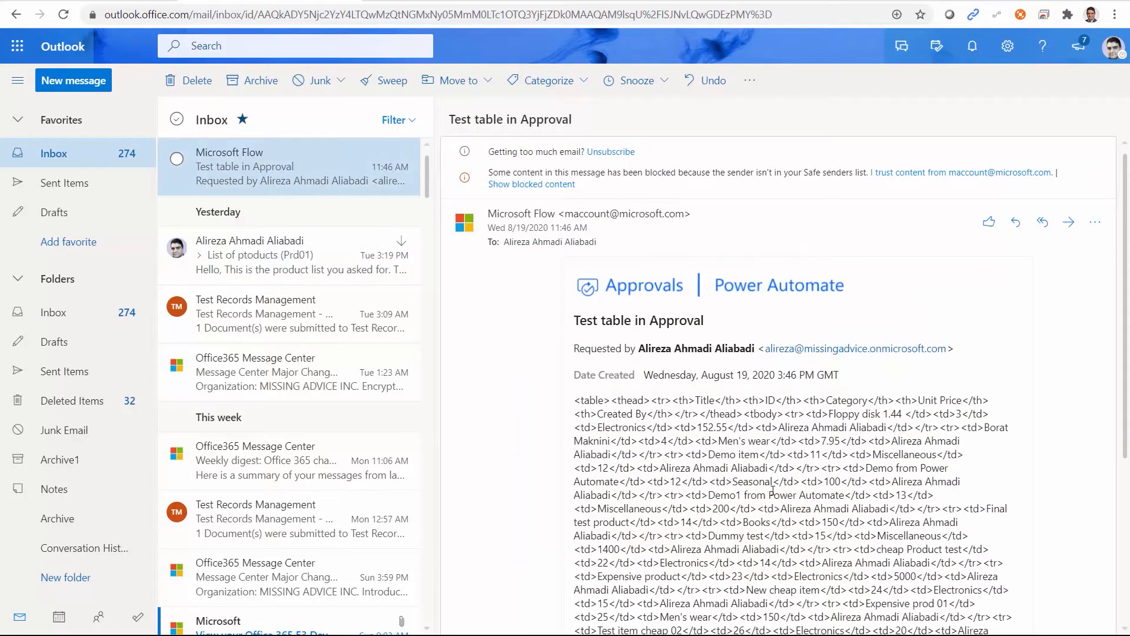
scroll(773, 490, "down", 4)
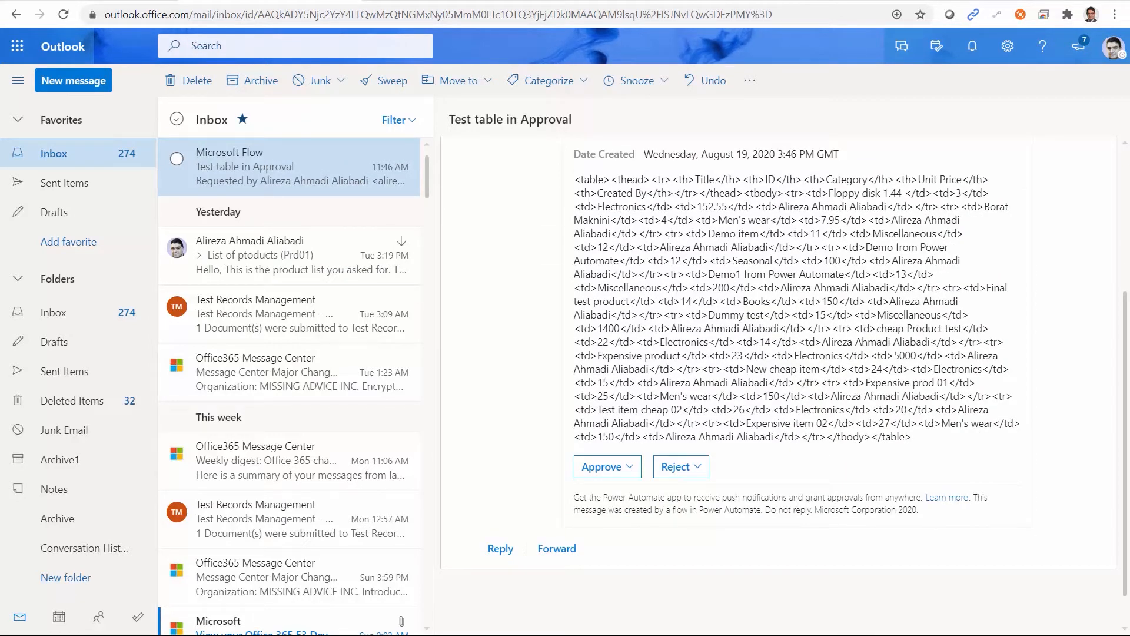
left_click_drag(577, 181, 932, 437)
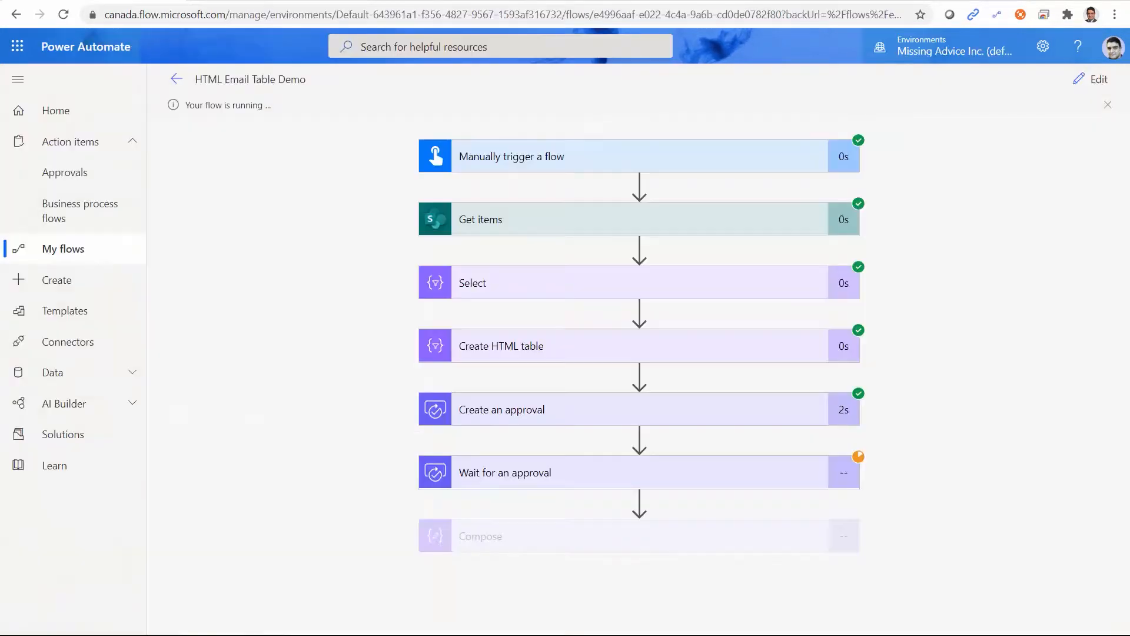
Return to Power Automate, open the received Test table in Approval request, read through its details and respond with Reject.
left_click(56, 175)
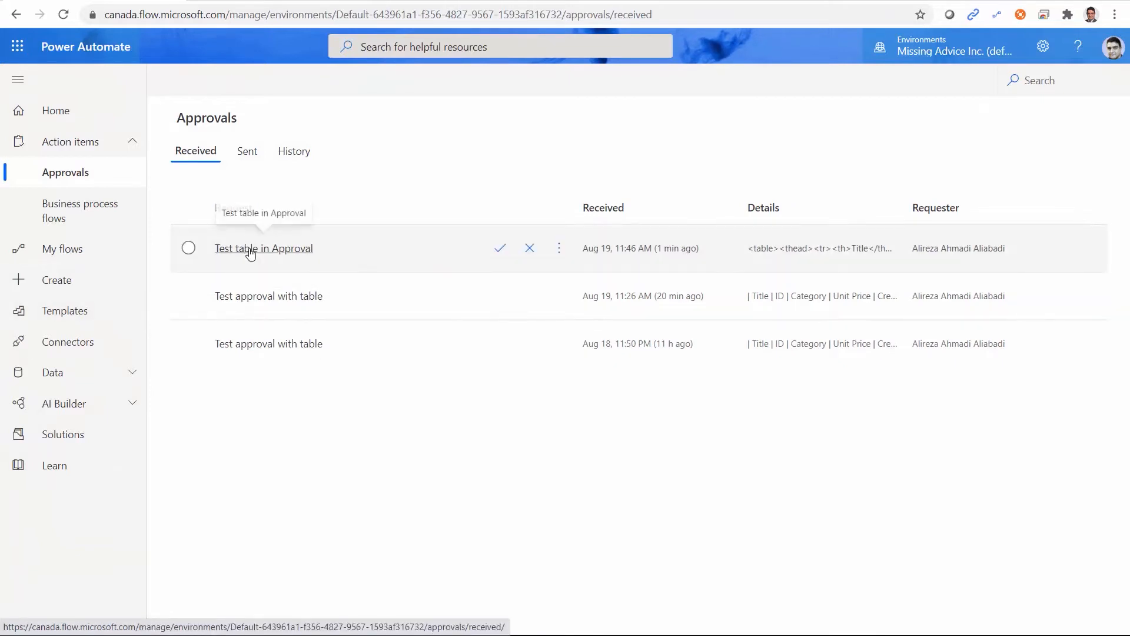
left_click(251, 250)
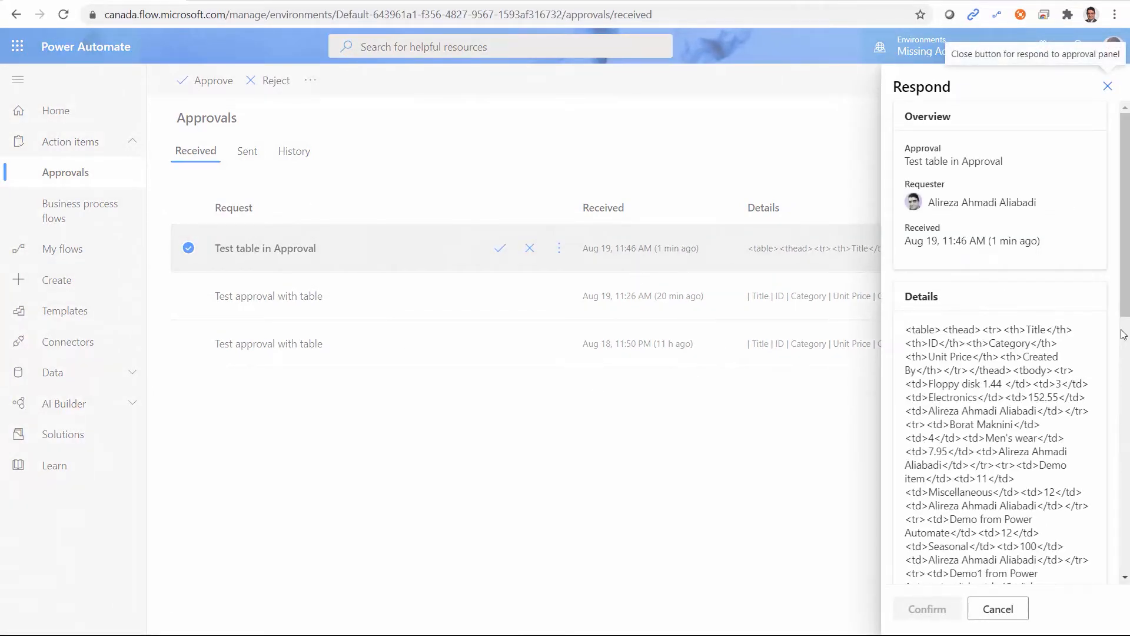
left_click_drag(1123, 335, 1123, 561)
scroll(1123, 560, "up", 5)
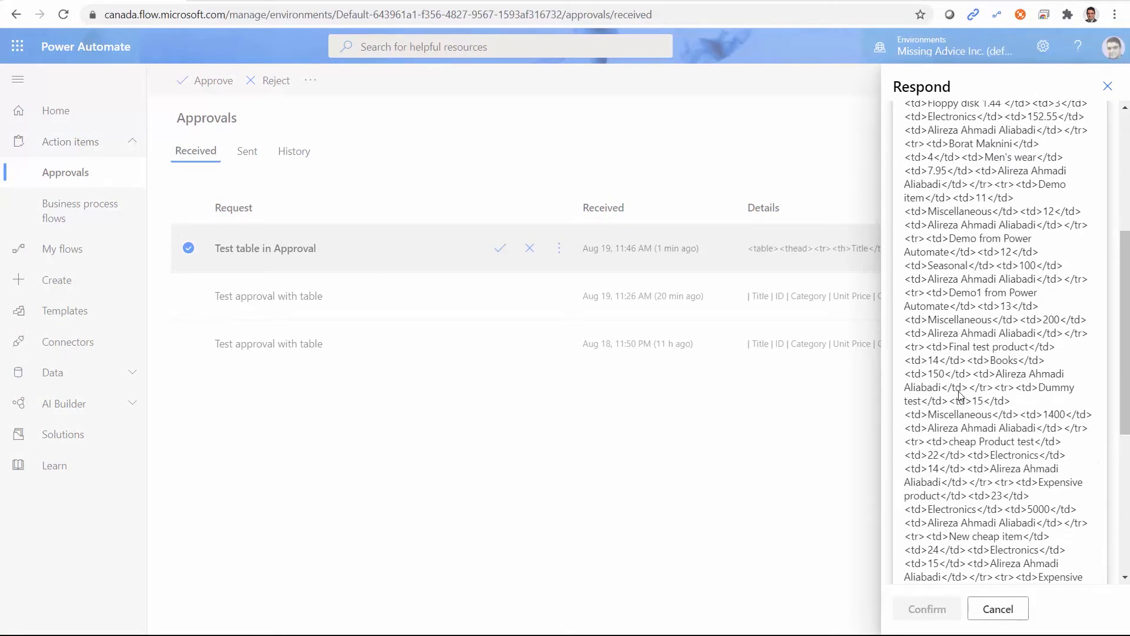
scroll(966, 422, "down", 5)
left_click(936, 440)
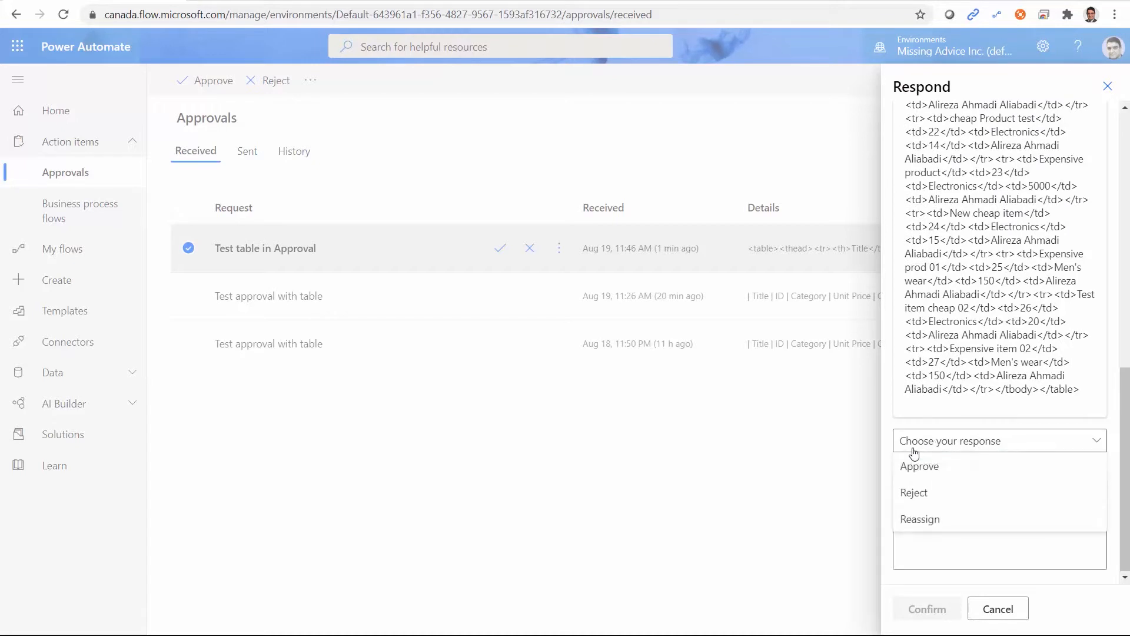
left_click(916, 493)
left_click(910, 609)
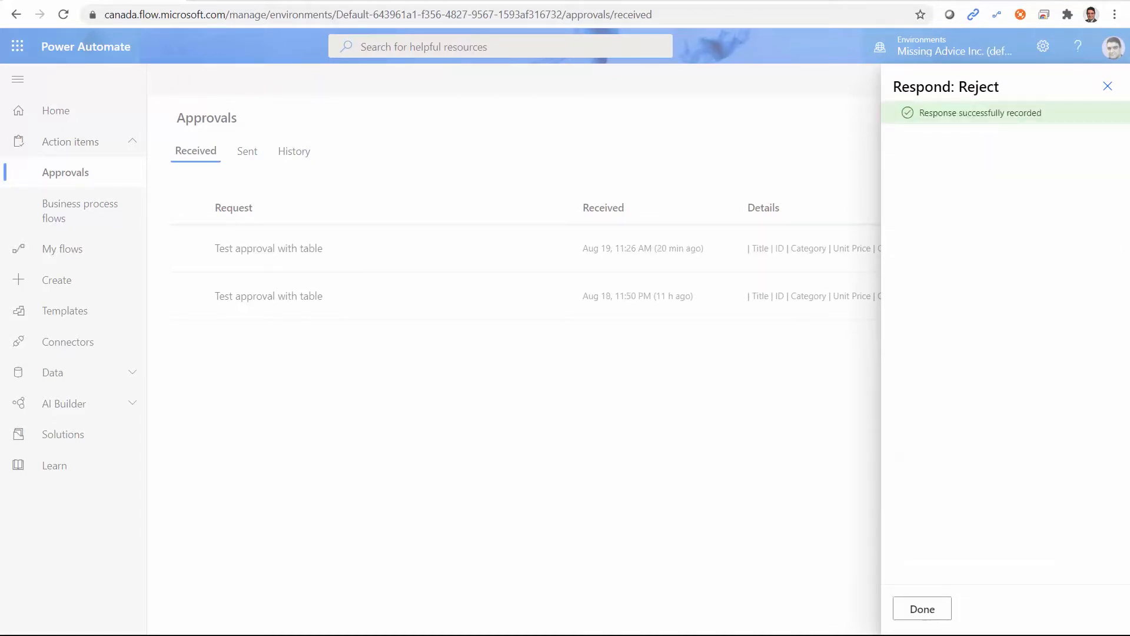
left_click(924, 611)
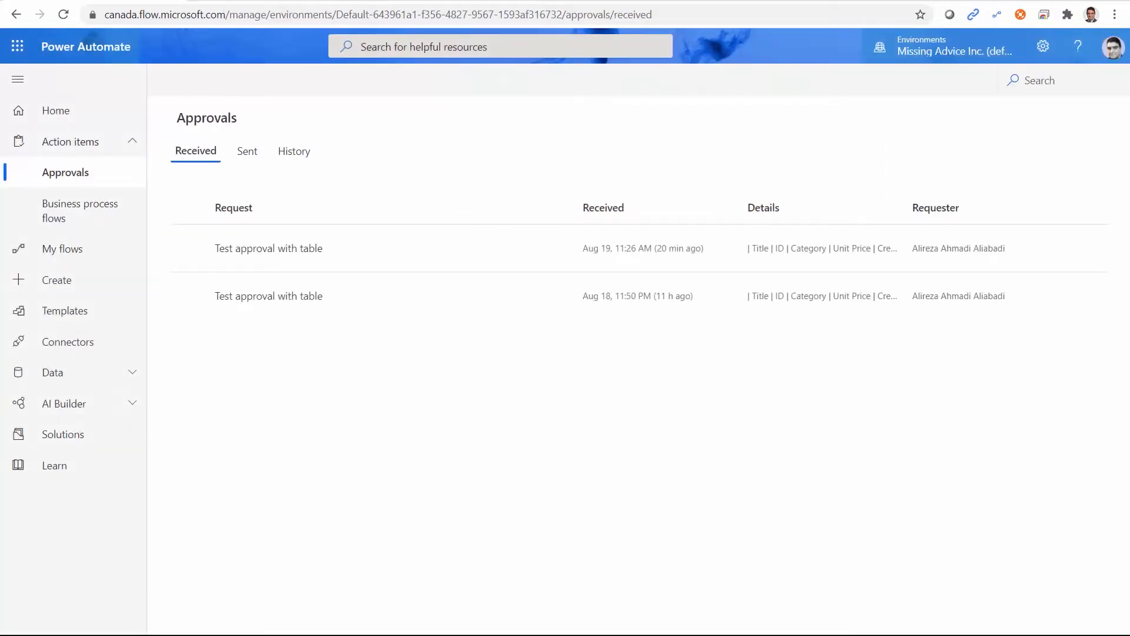
Open the latest run of the HTML Email Table Demo flow and examine the Compose action's inputs and outputs.
left_click(66, 255)
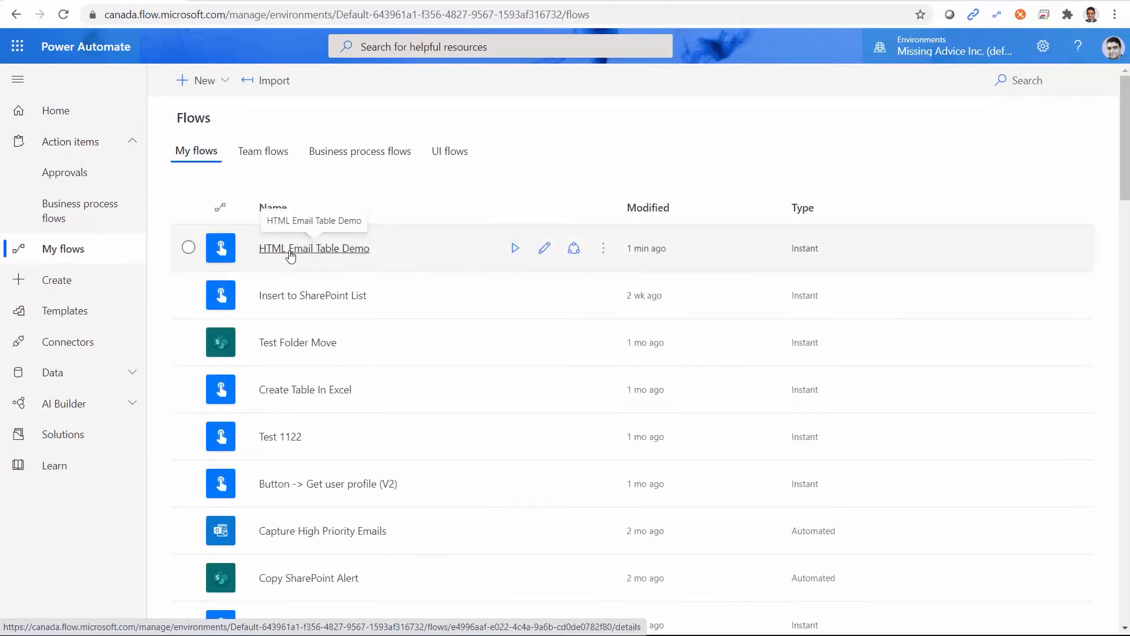
left_click(290, 252)
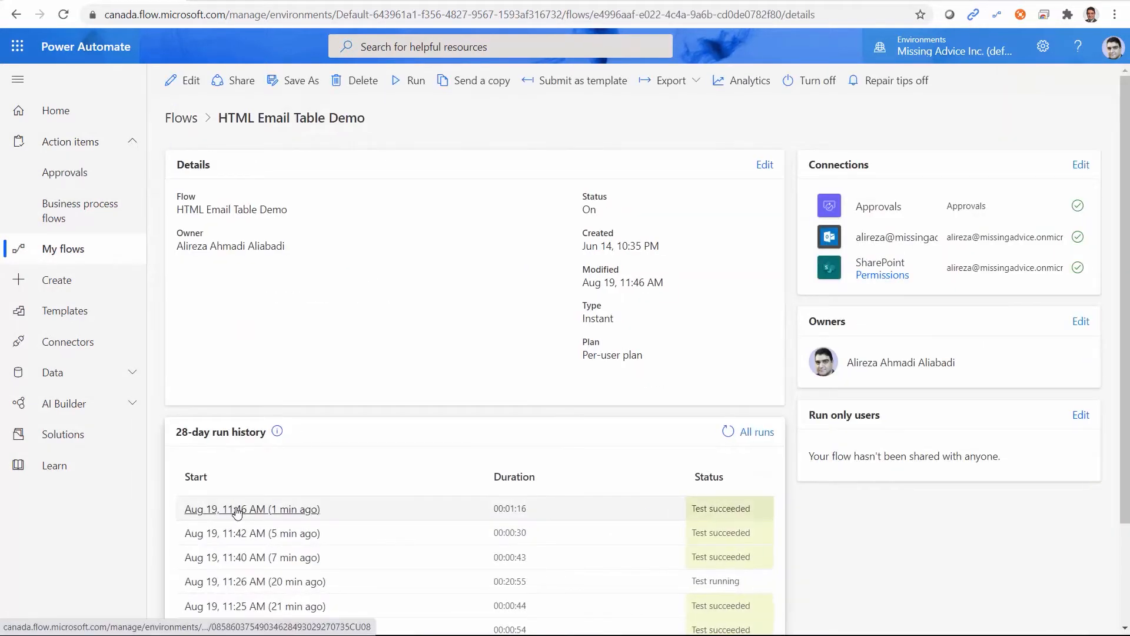
left_click(274, 511)
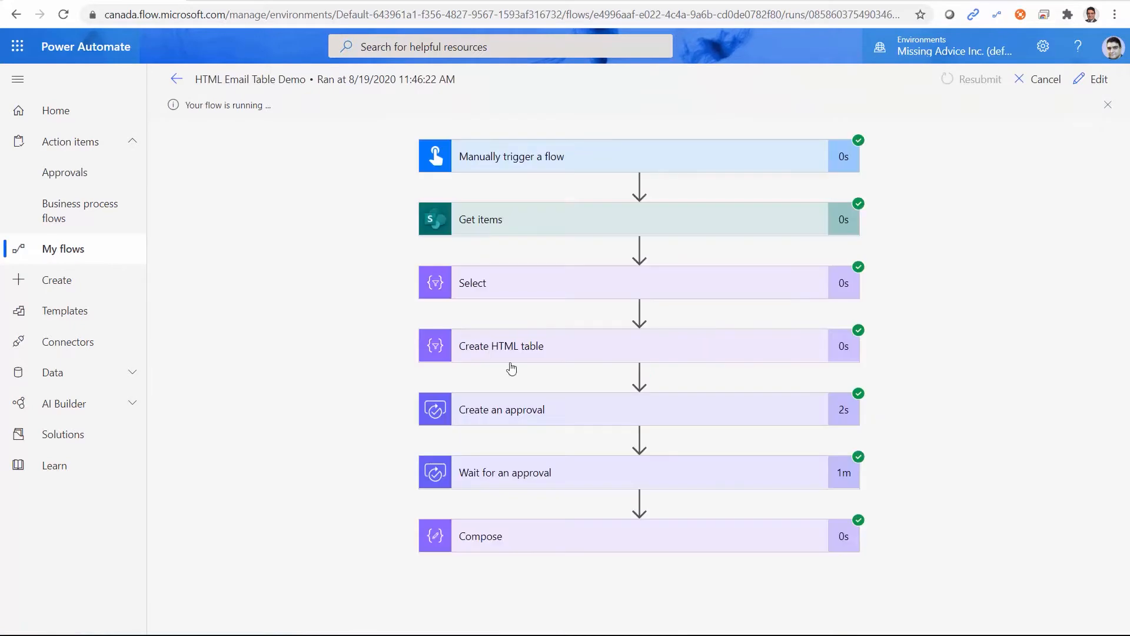
left_click(532, 540)
scroll(942, 477, "down", 3)
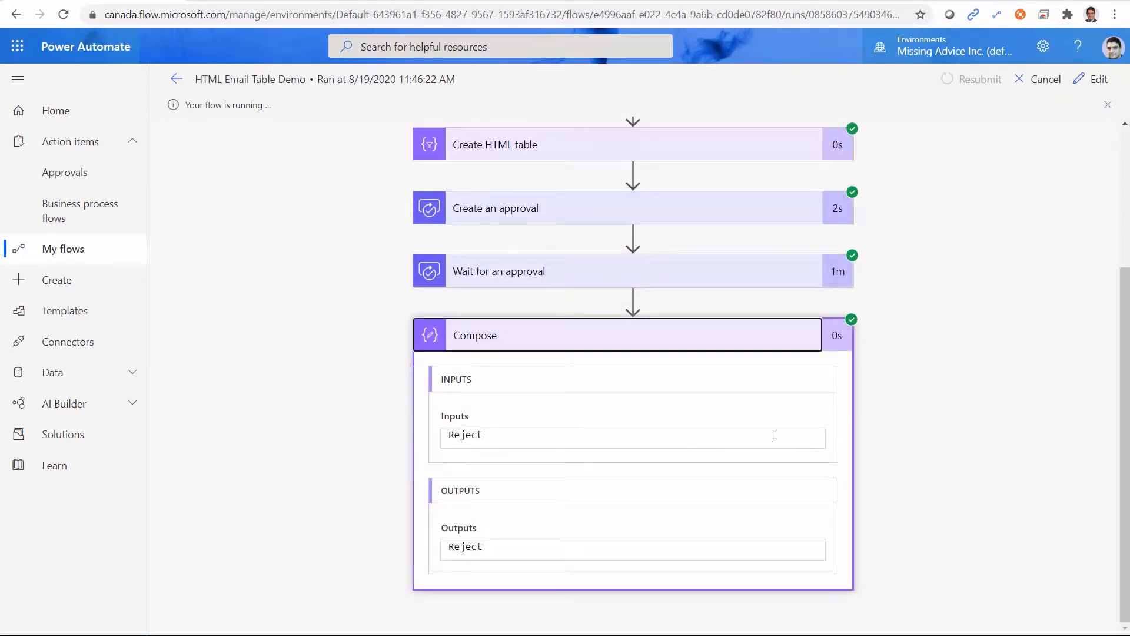
scroll(932, 449, "up", 3)
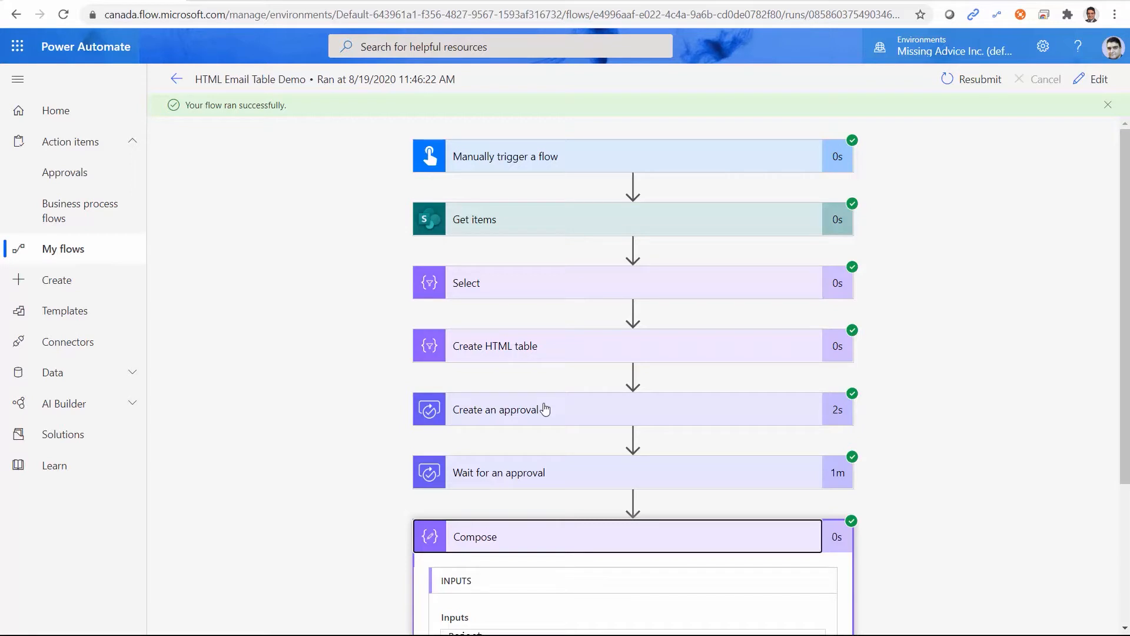
Open the flow for editing and remove the Output content from the Details of the Create an approval action.
left_click(1098, 79)
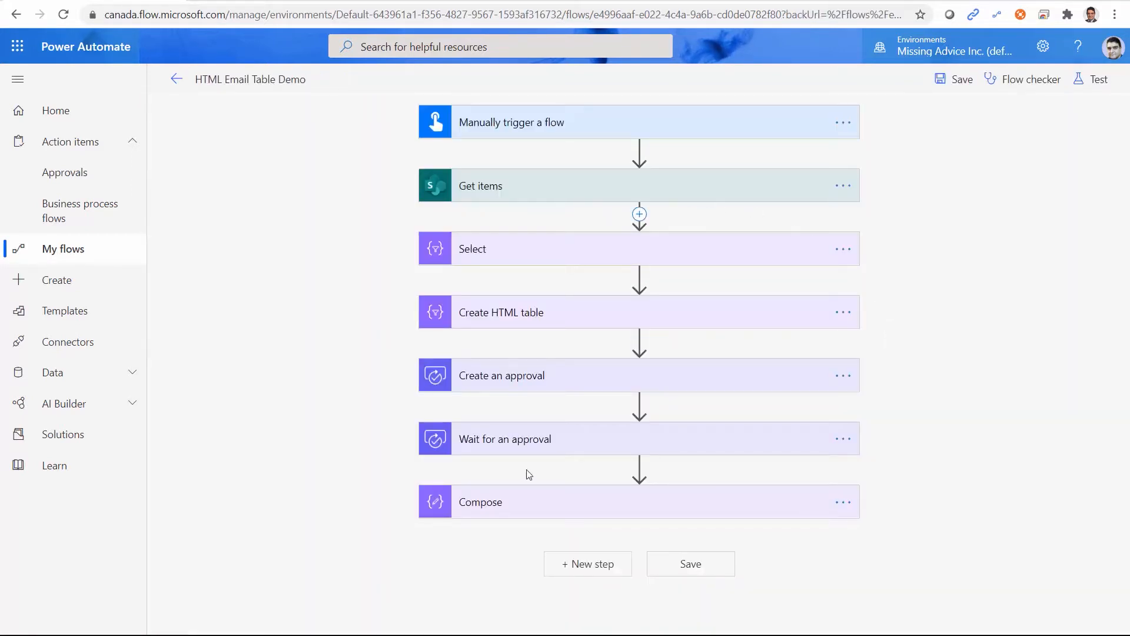
left_click(522, 385)
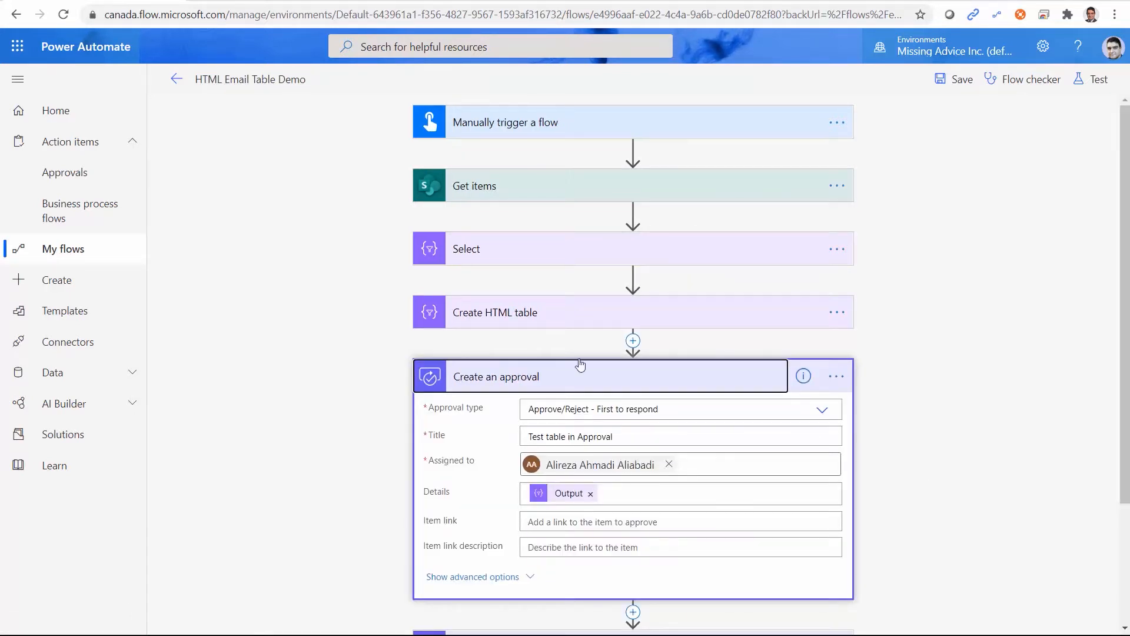
left_click(590, 495)
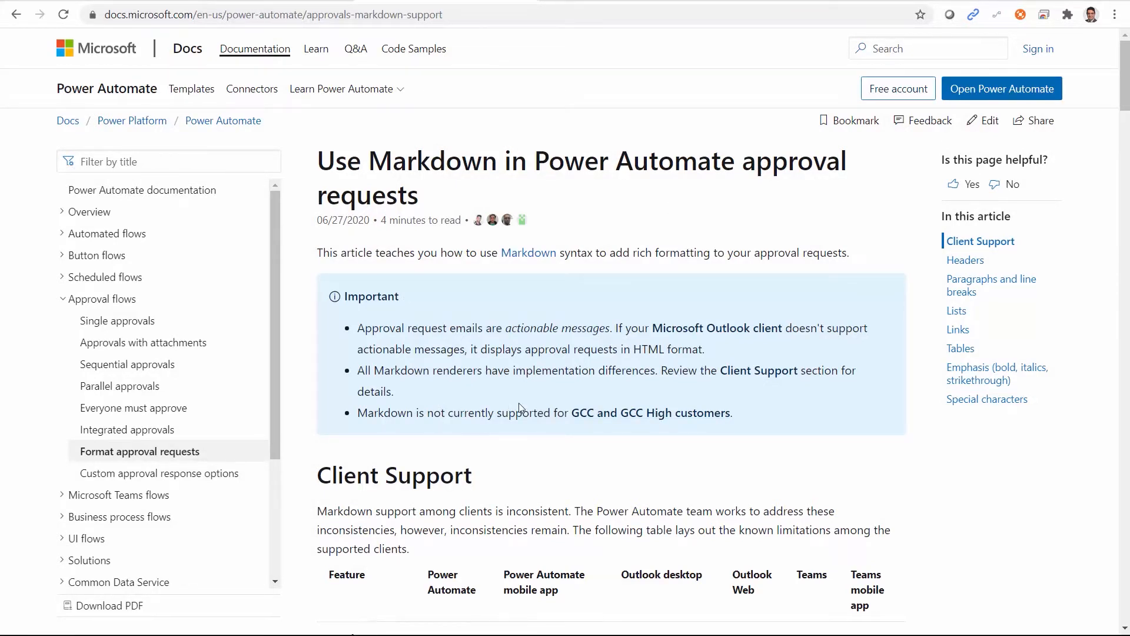
Examine the Client Support section of the Microsoft Docs article on using Markdown in Power Automate approval requests.
scroll(479, 421, "down", 10)
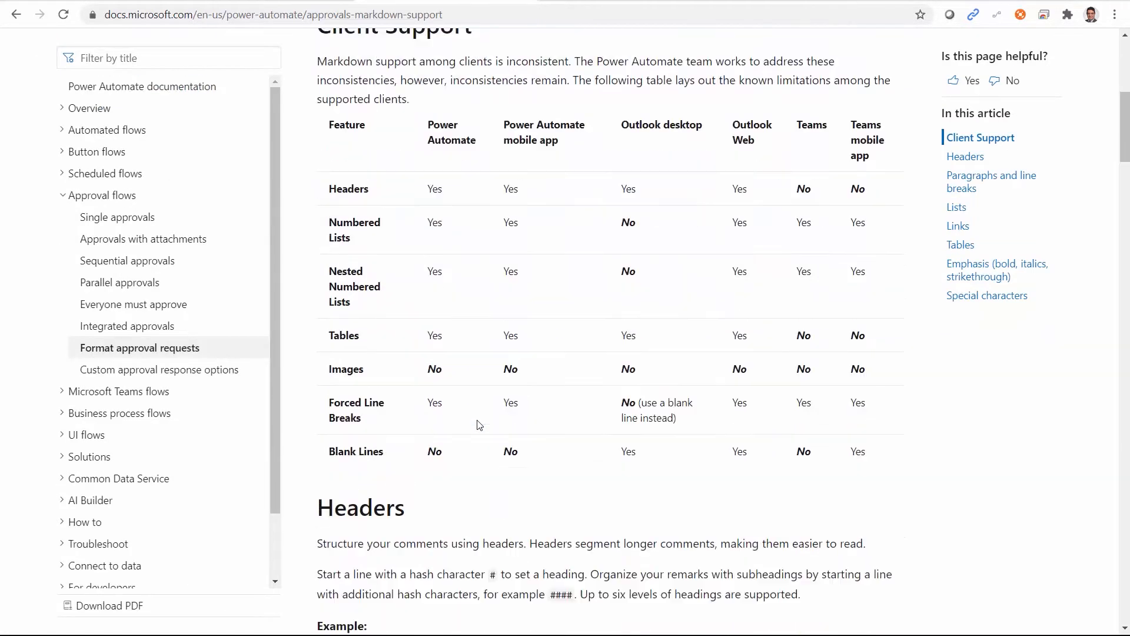
scroll(480, 424, "up", 5)
scroll(480, 424, "up", 2)
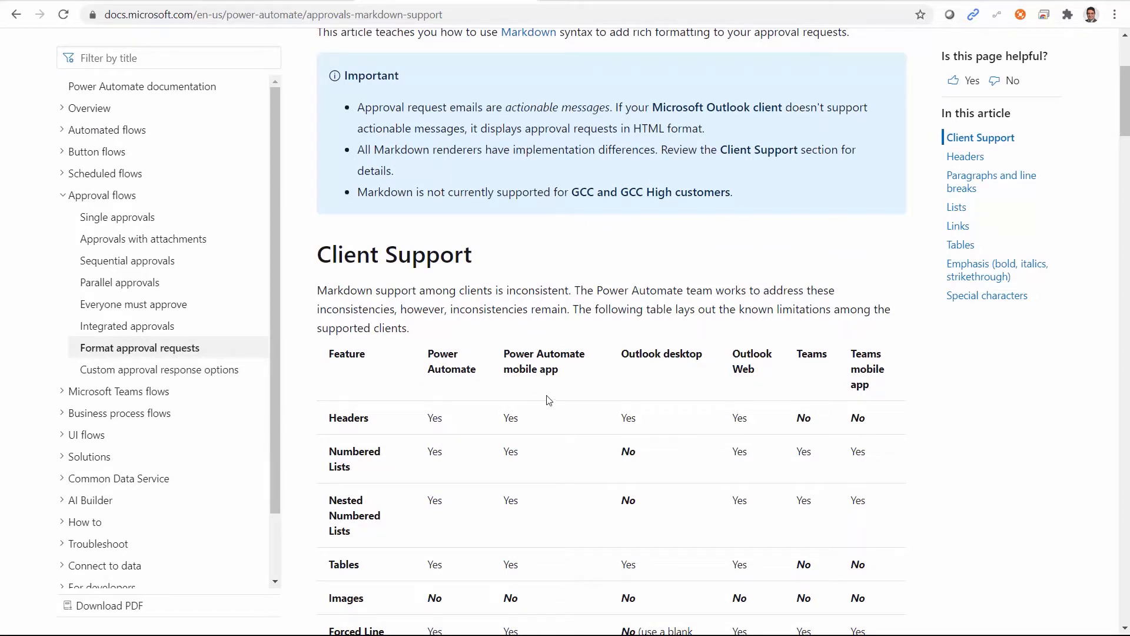
scroll(580, 446, "down", 3)
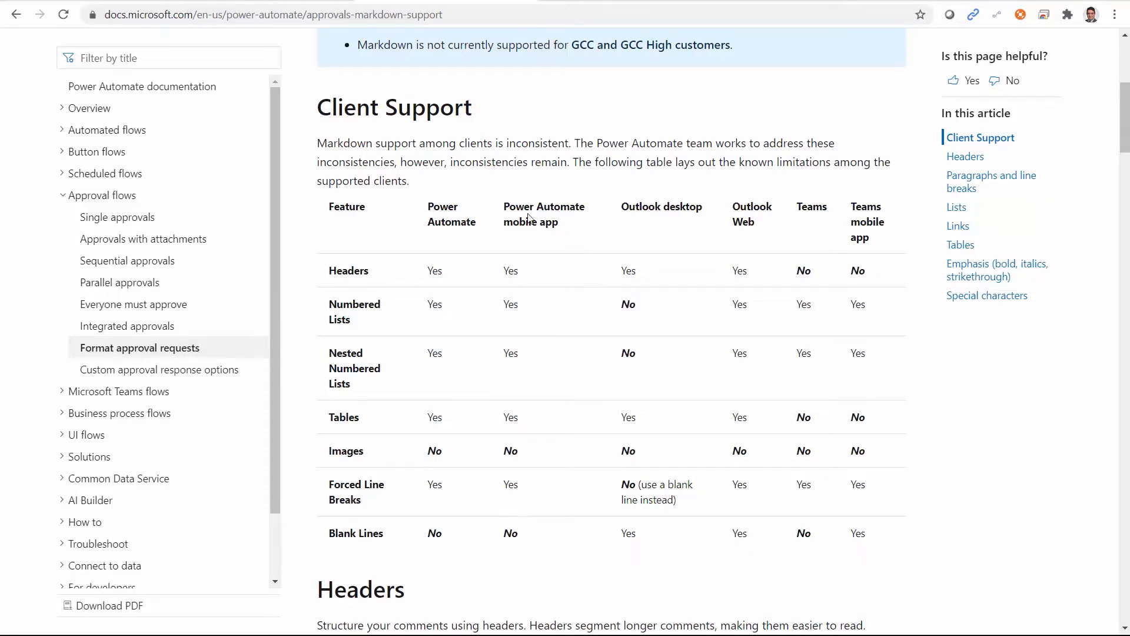
scroll(436, 409, "up", 5)
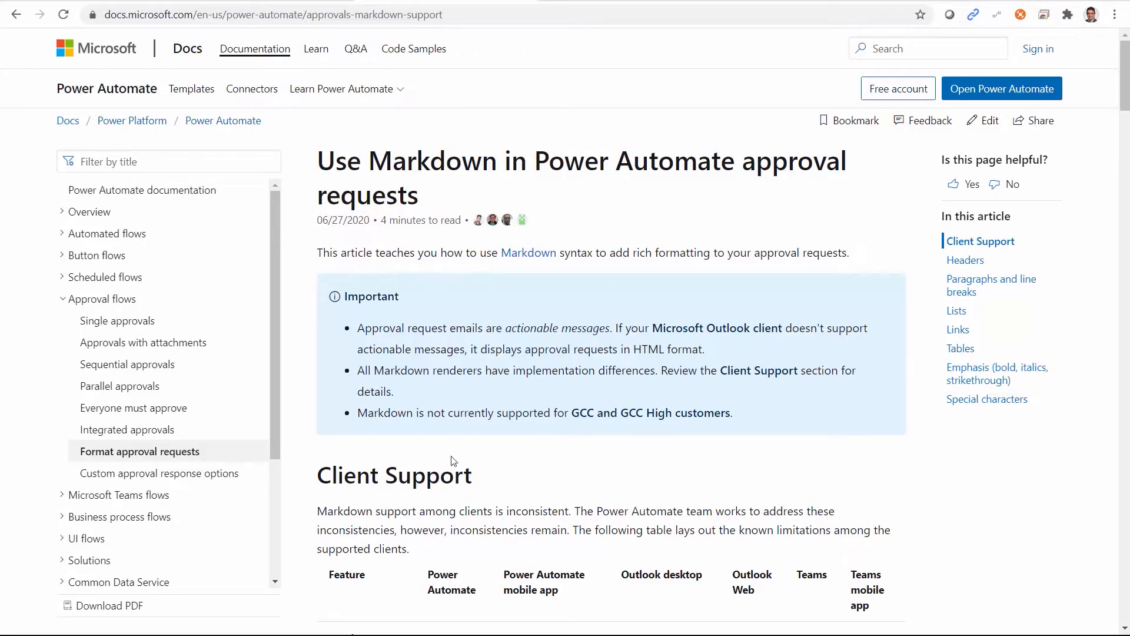
scroll(512, 482, "down", 4)
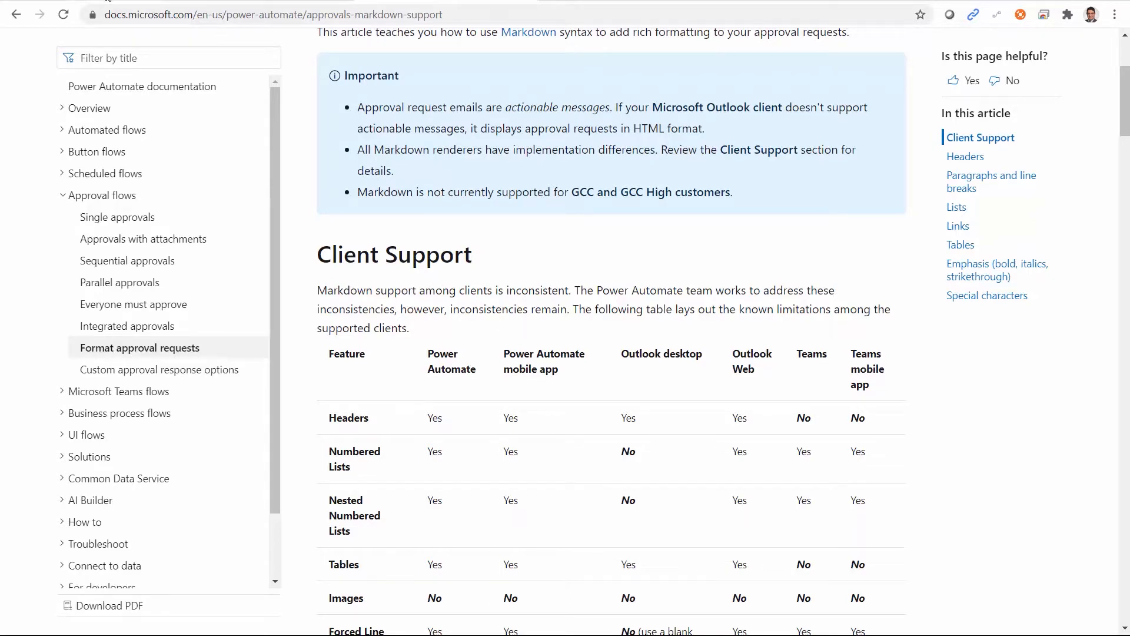
Check the approval's Details field against the article's Tables support row, and view the List of products email in Outlook.
left_click(108, 1)
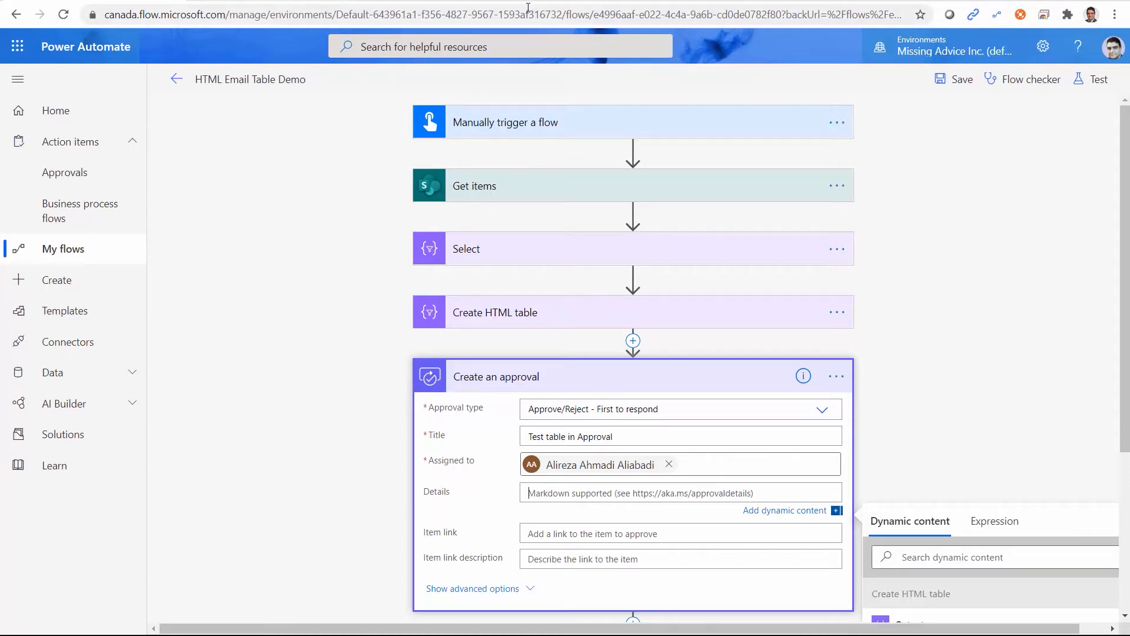
left_click(435, 1)
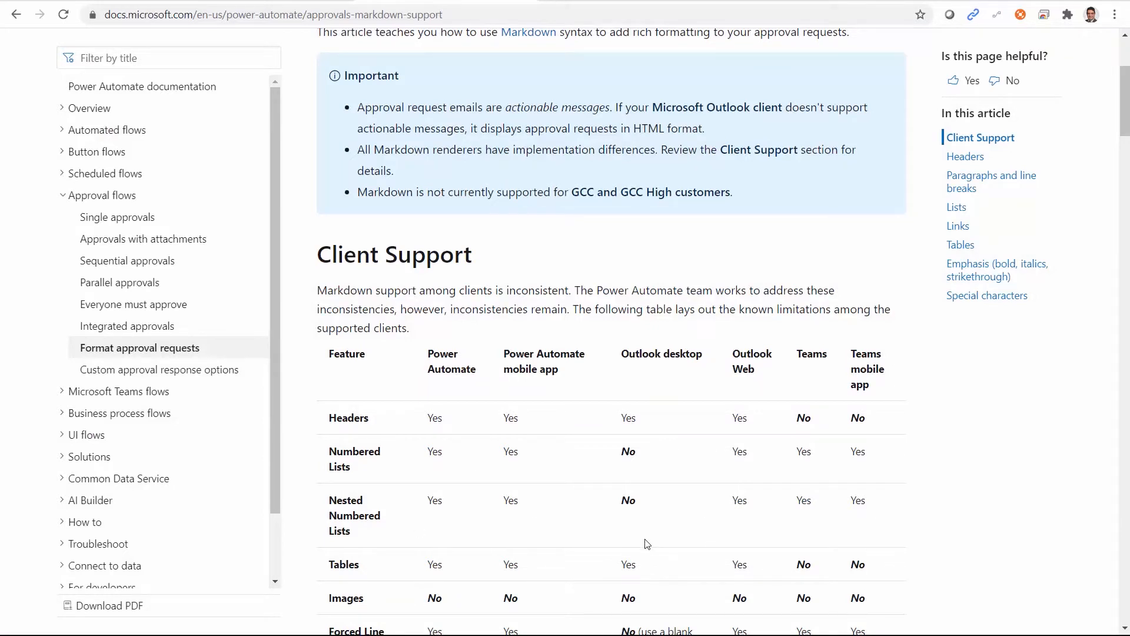
scroll(630, 555, "down", 2)
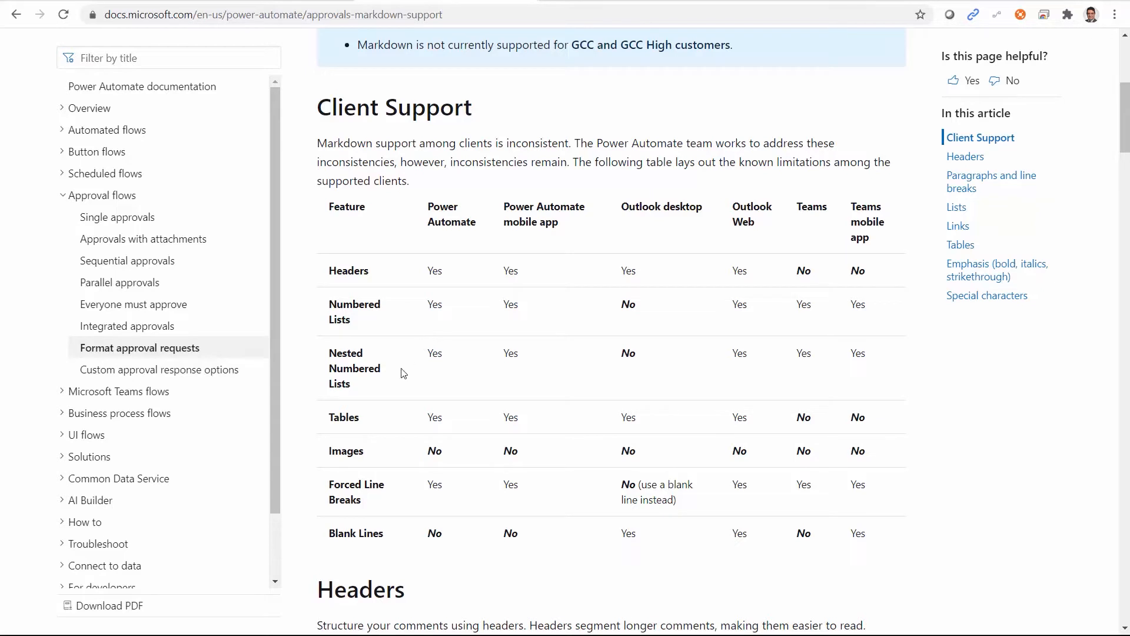
left_click_drag(328, 418, 360, 417)
left_click(259, 4)
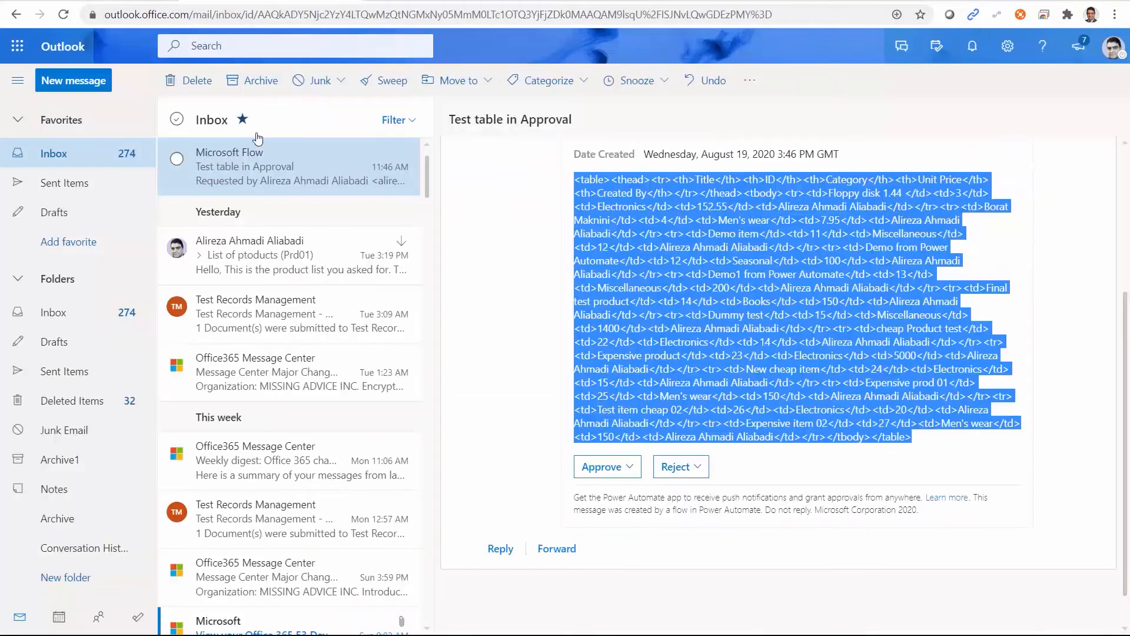
left_click(265, 246)
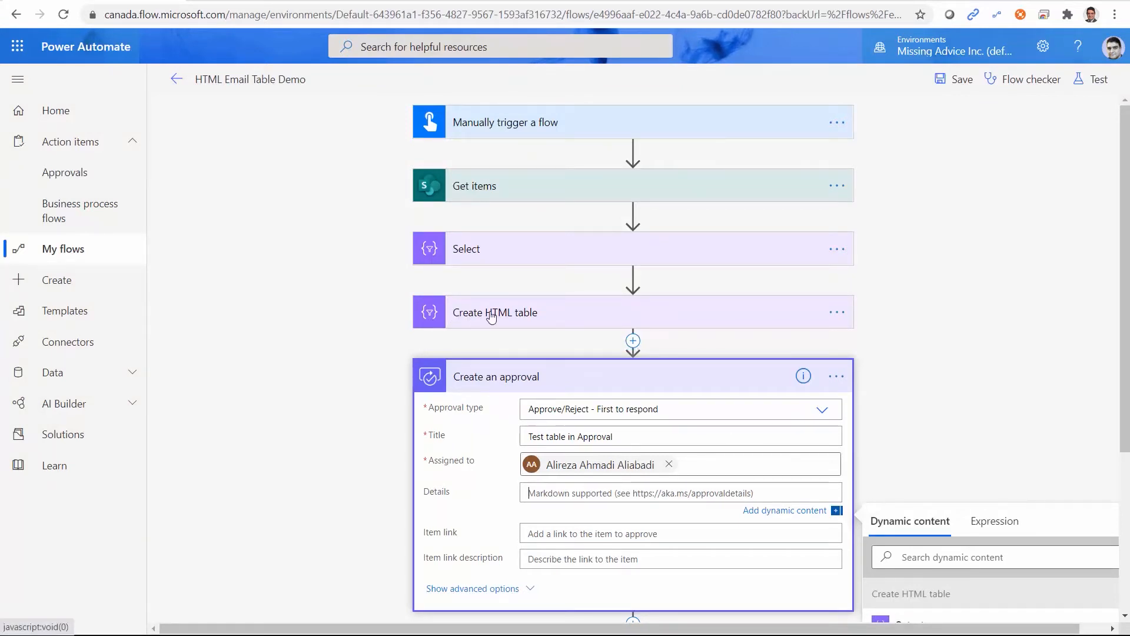
Return to Power Automate, delete the Create HTML table action from the flow and review the Select action's field mappings.
left_click(836, 314)
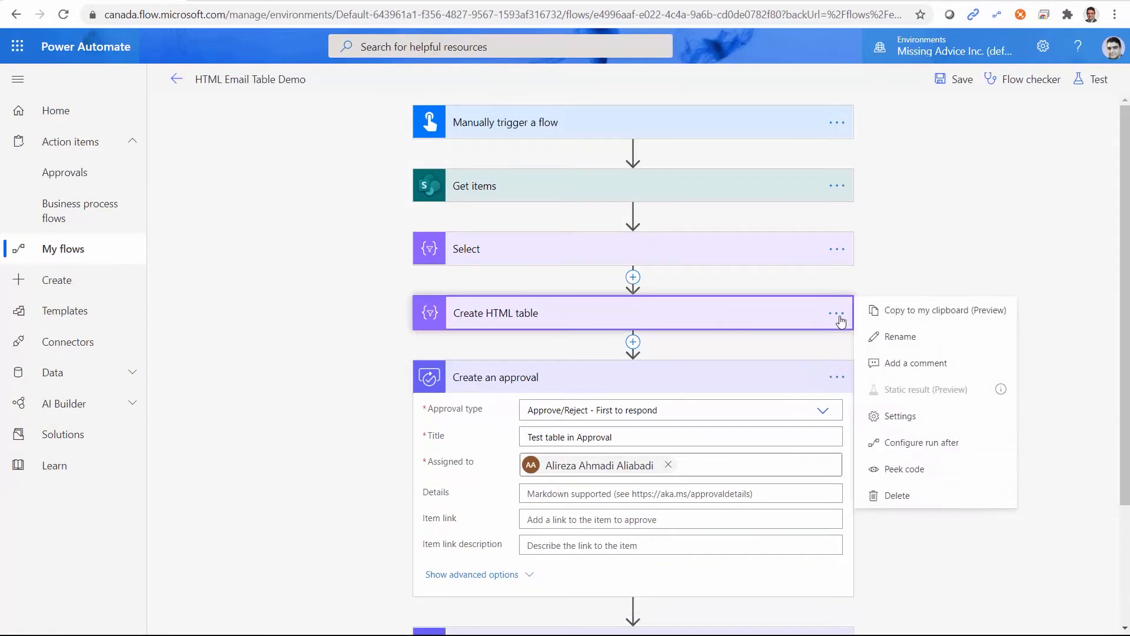
left_click(917, 498)
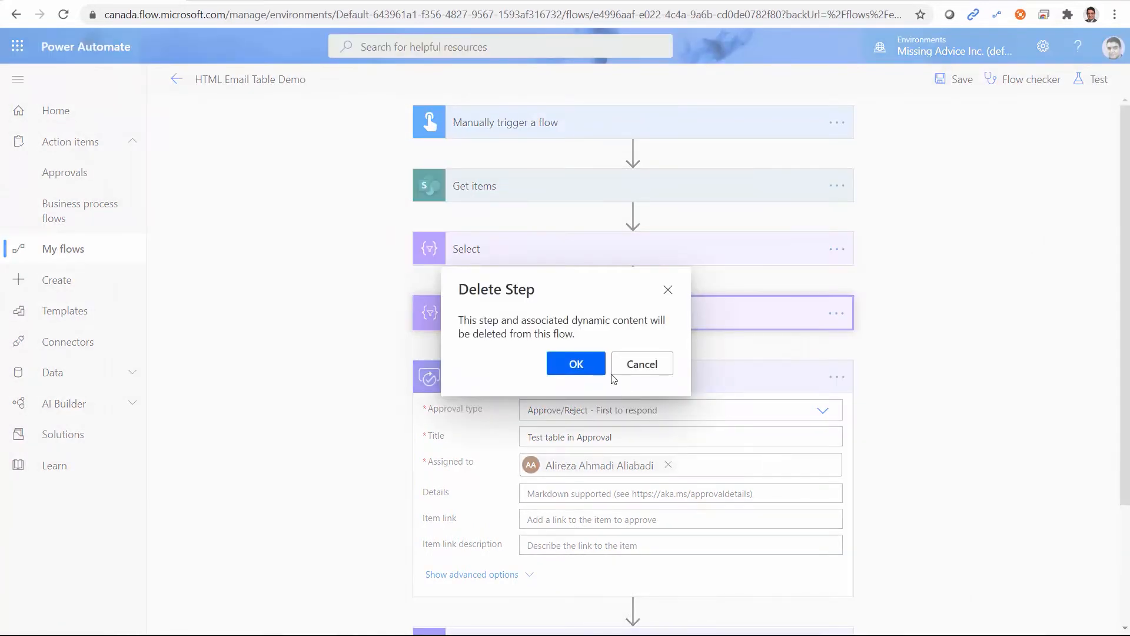
left_click(585, 365)
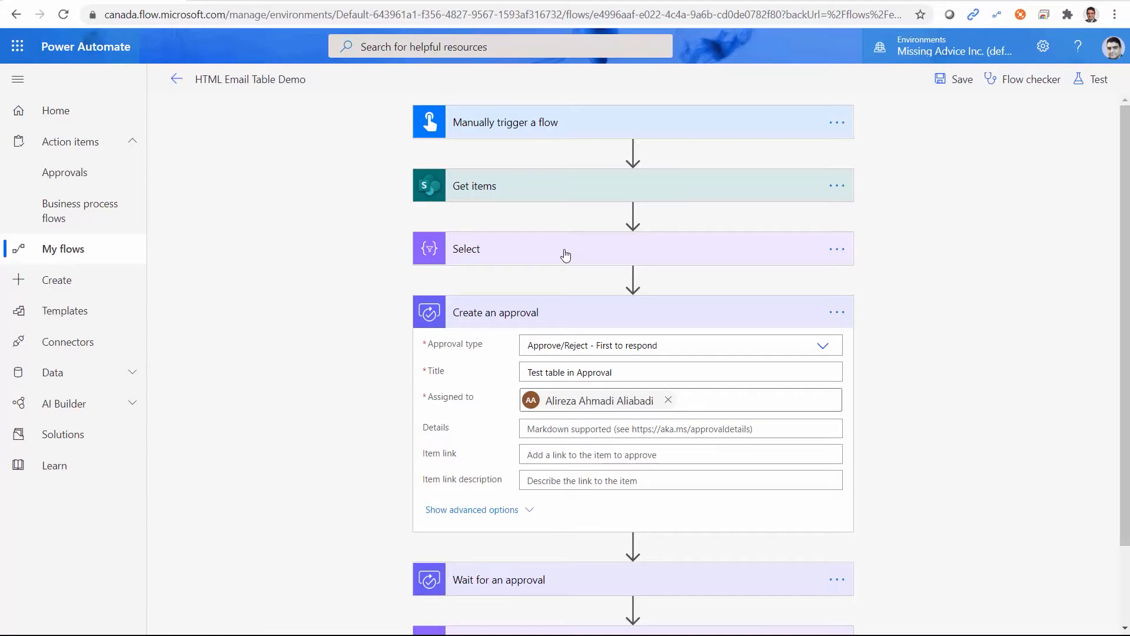
left_click(636, 249)
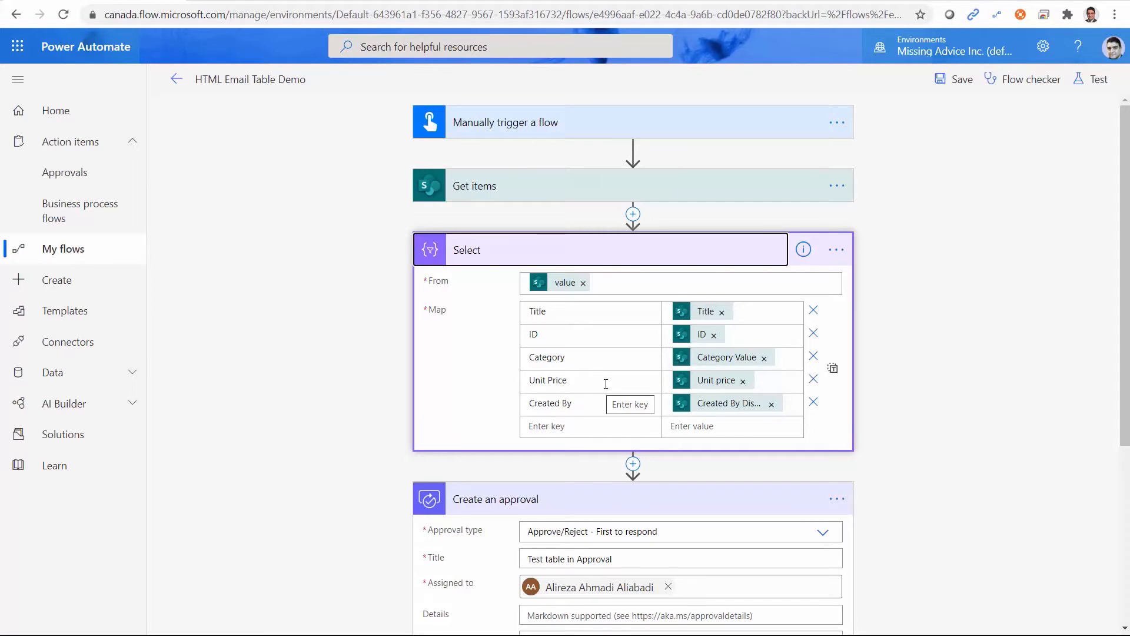
left_click(663, 258)
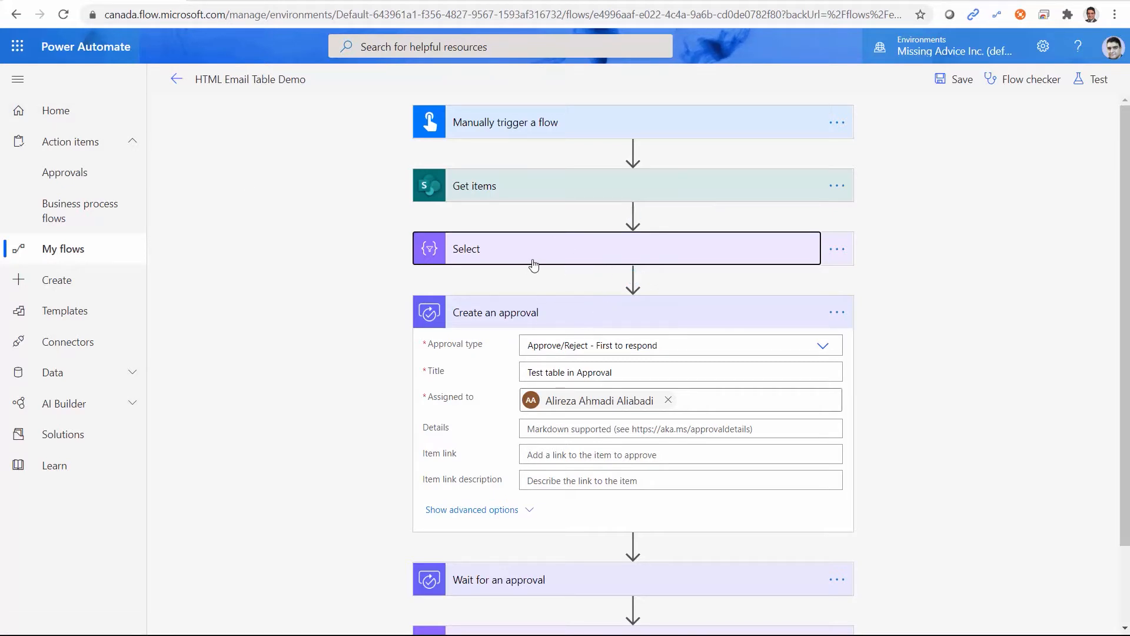
Save the HTML Email Table Demo flow and go back to its details page.
left_click(183, 93)
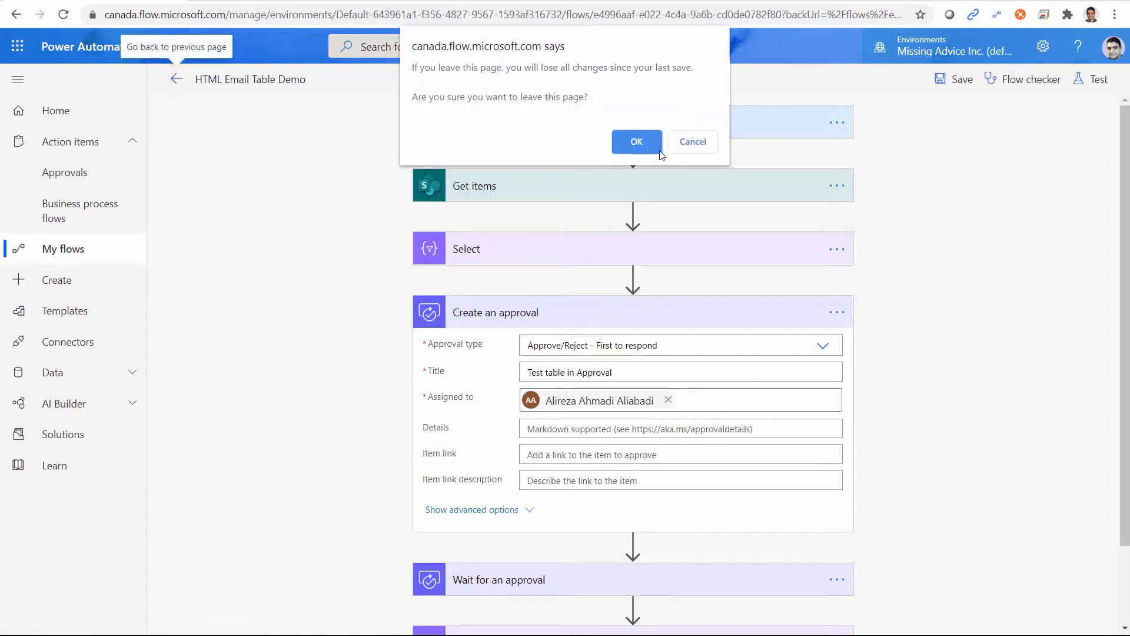
left_click(688, 143)
left_click(950, 81)
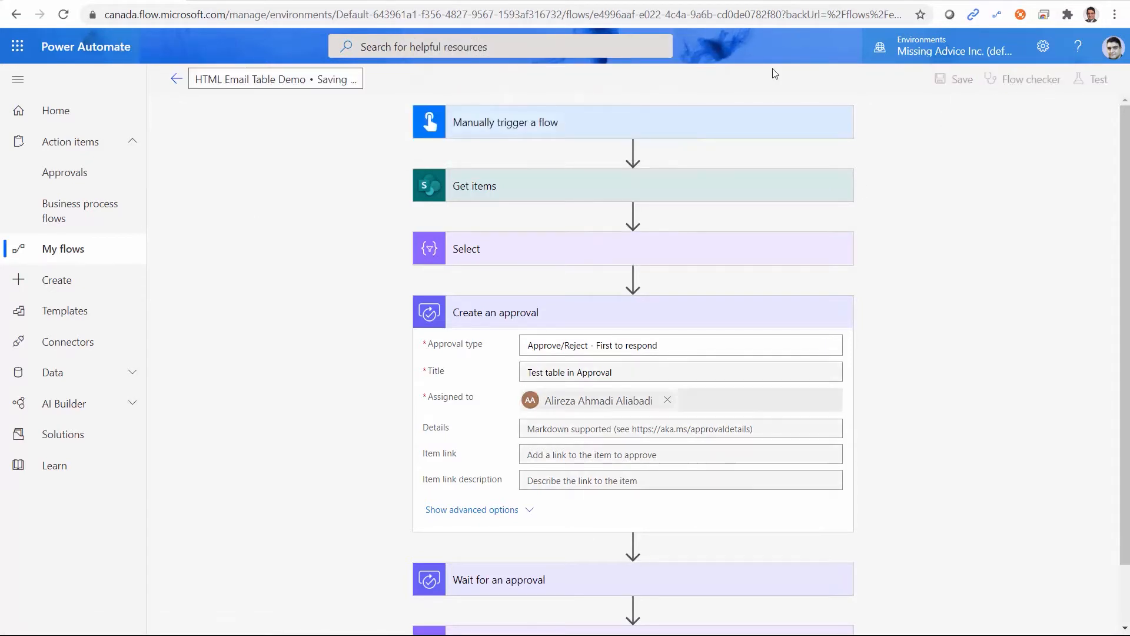
left_click(176, 79)
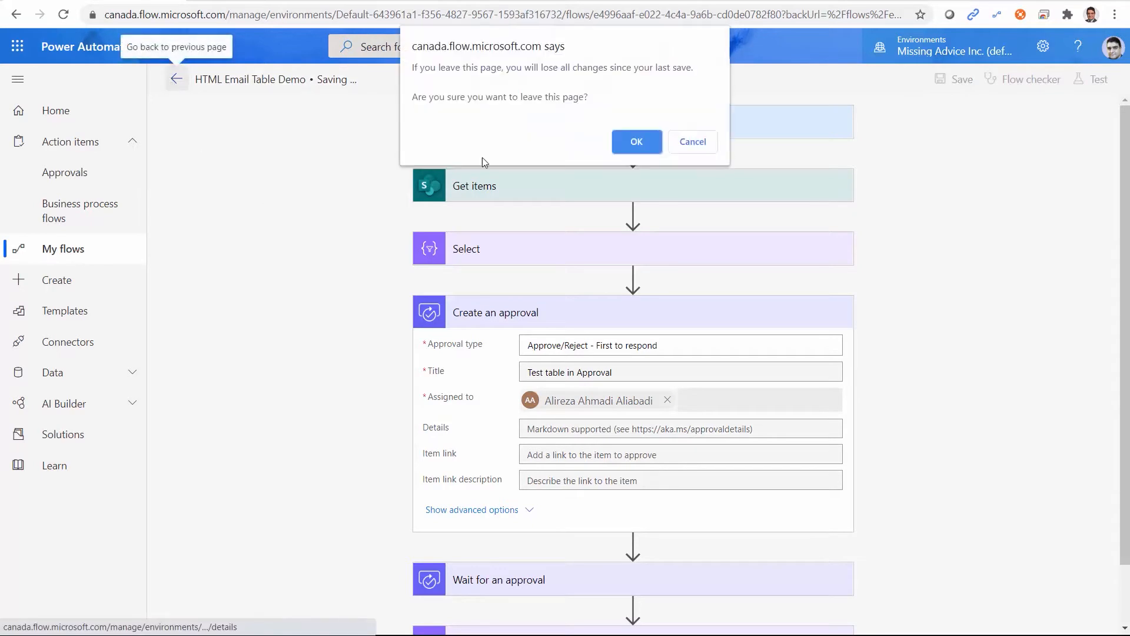
left_click(681, 142)
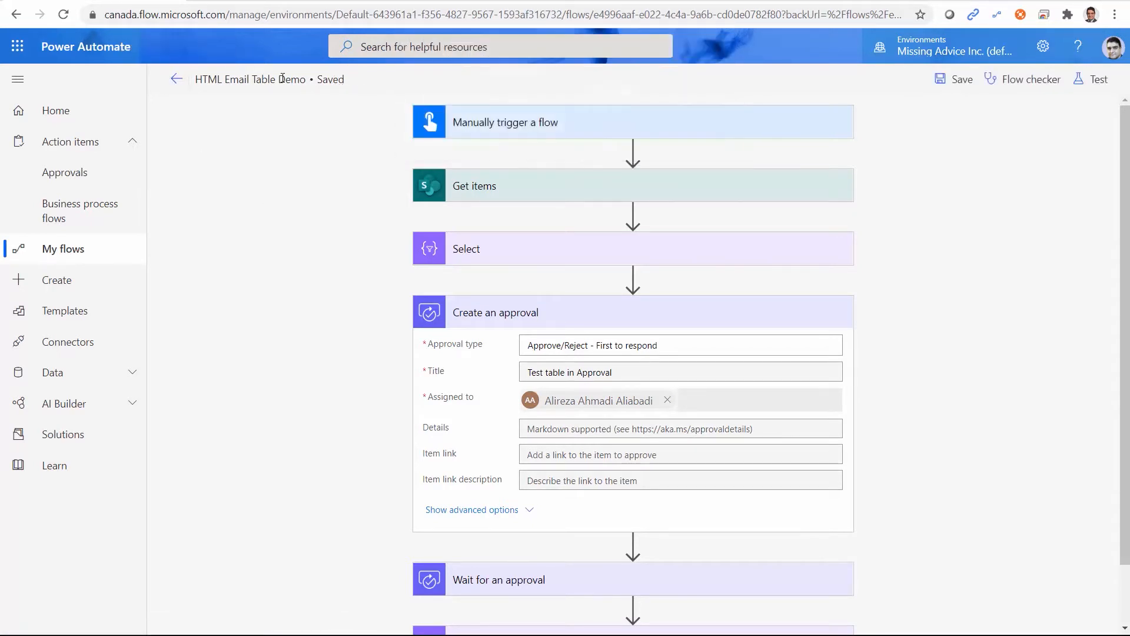
left_click(175, 80)
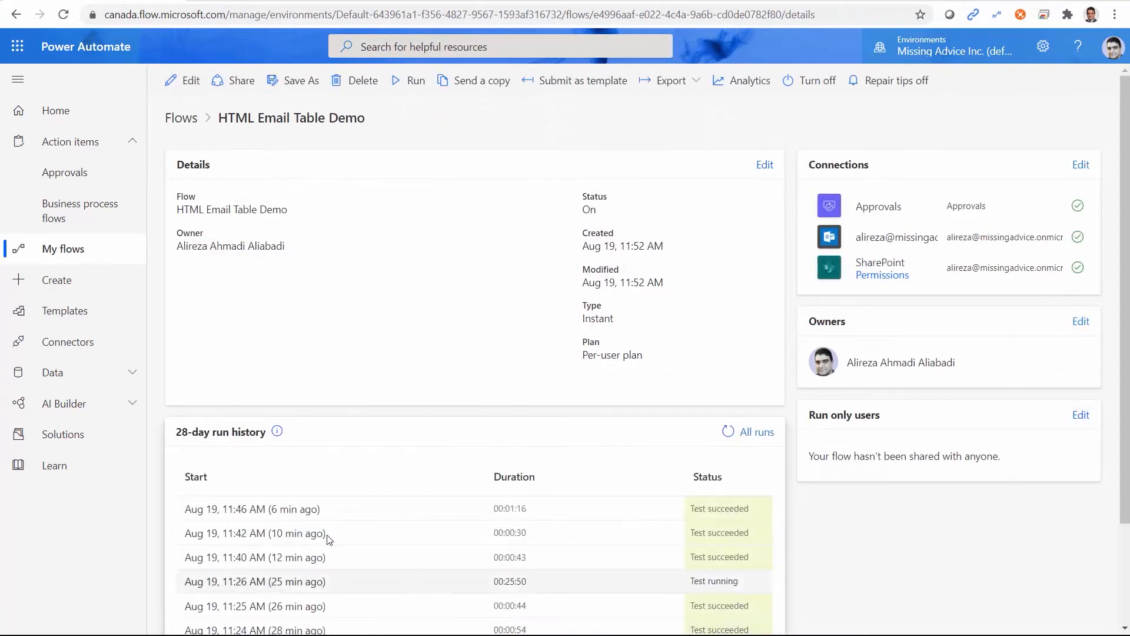
Open the flow run from Aug 19, 11:46 AM and copy the full output body of its Select action.
left_click(298, 510)
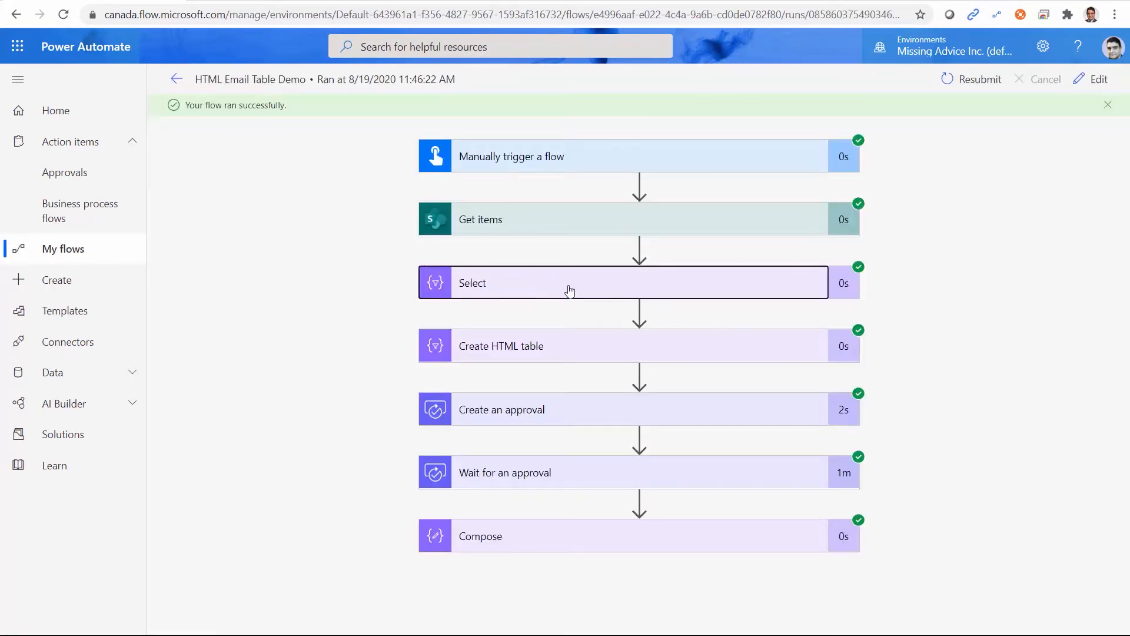
left_click(570, 290)
scroll(942, 453, "down", 4)
left_click(547, 326)
left_click(461, 299)
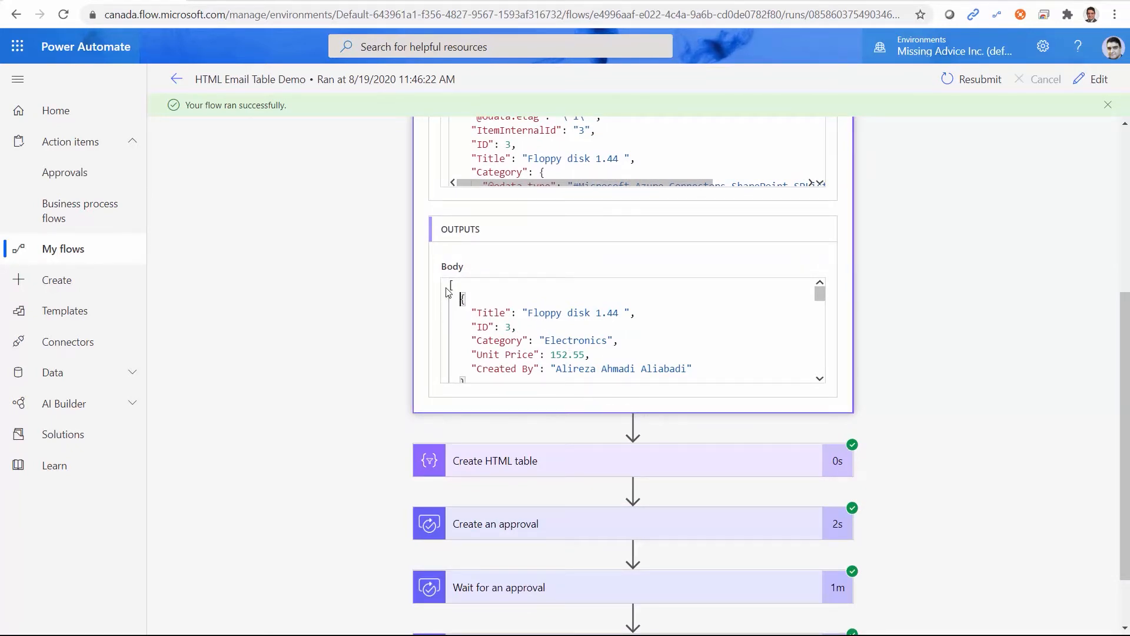
left_click(497, 325)
key("ctrl+a")
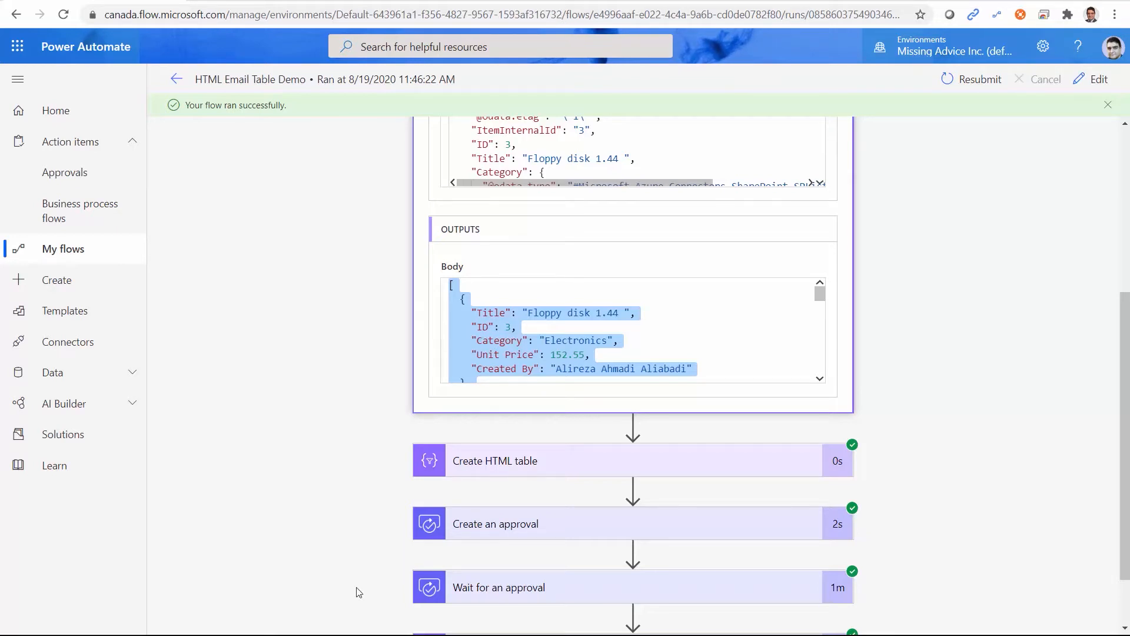
Edit the flow and add a Parse JSON action between Select and Create an approval.
left_click(1099, 81)
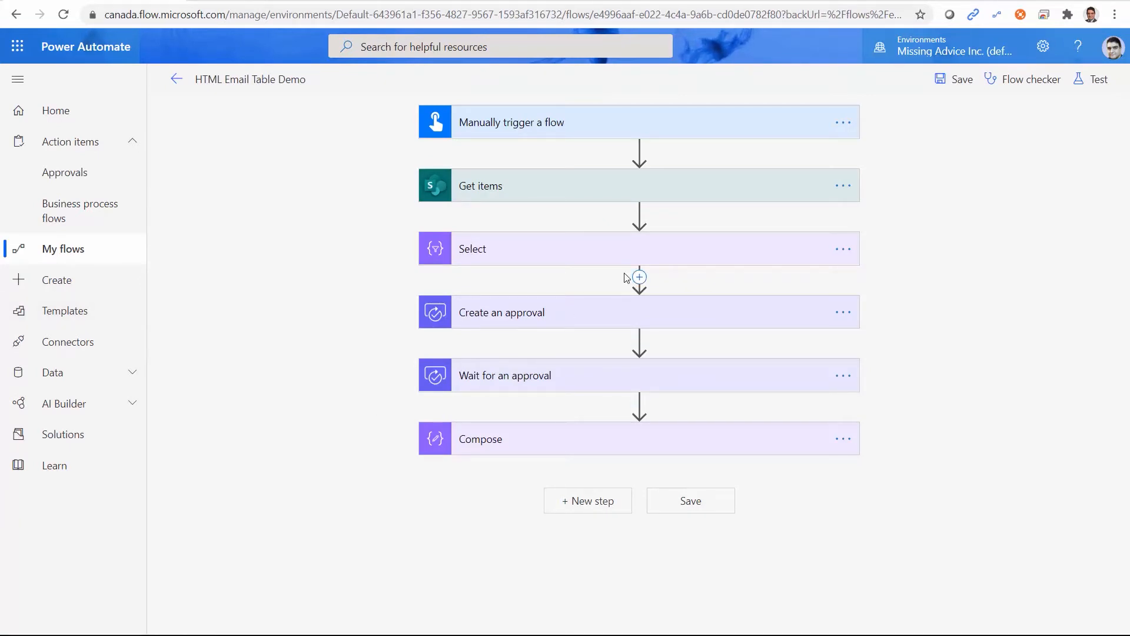
left_click(640, 276)
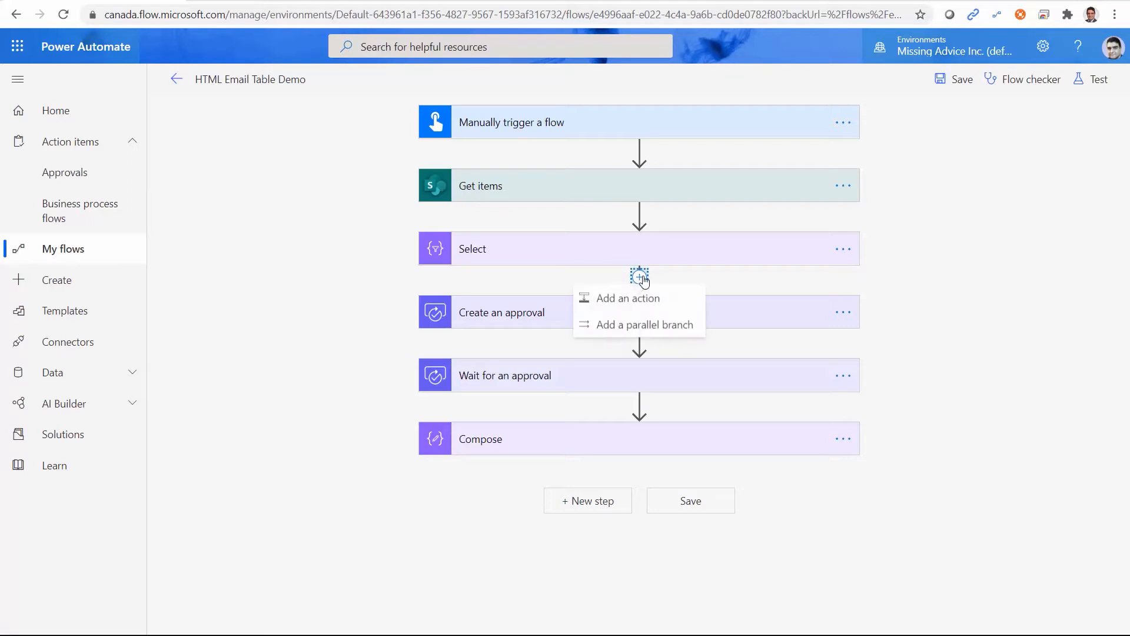
left_click(633, 299)
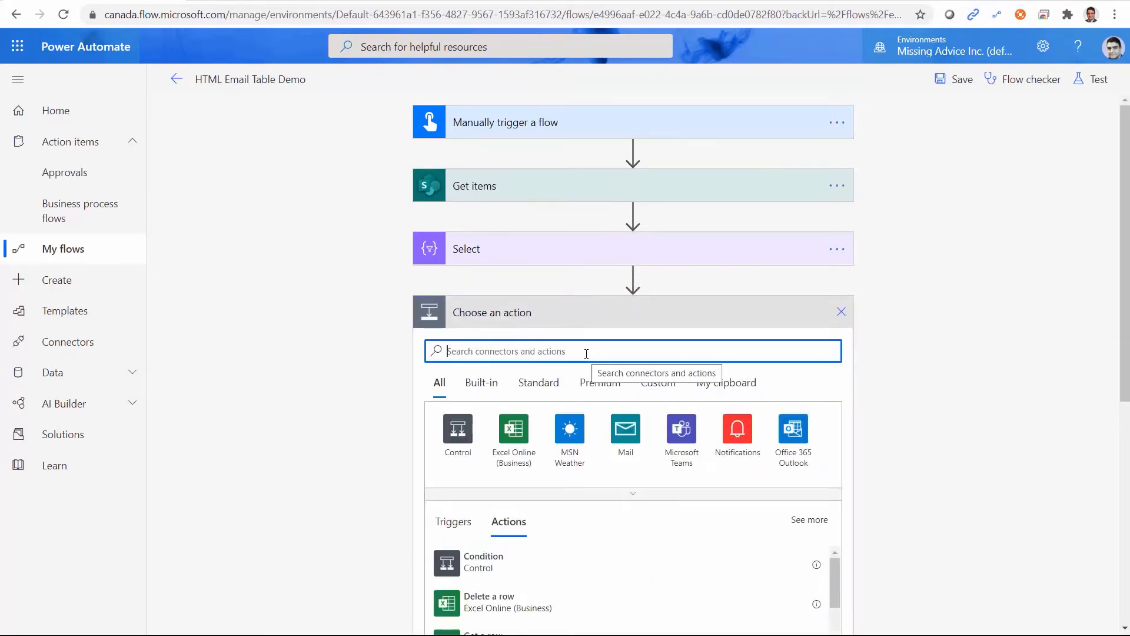
type("Parse Ja")
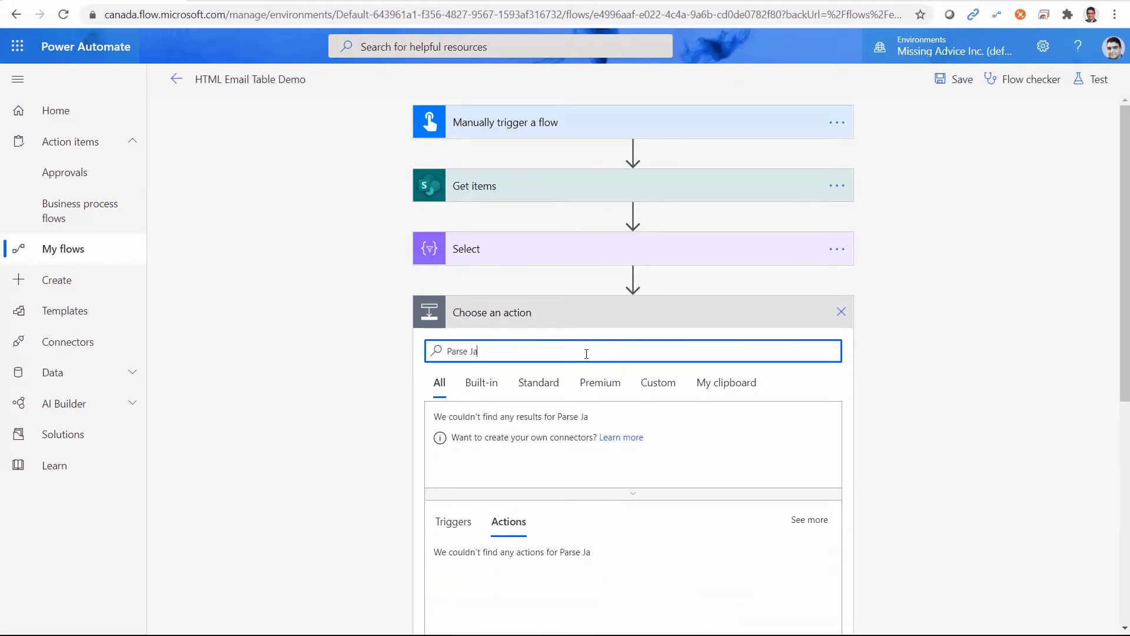
key("BackSpace")
type("son")
left_click(489, 565)
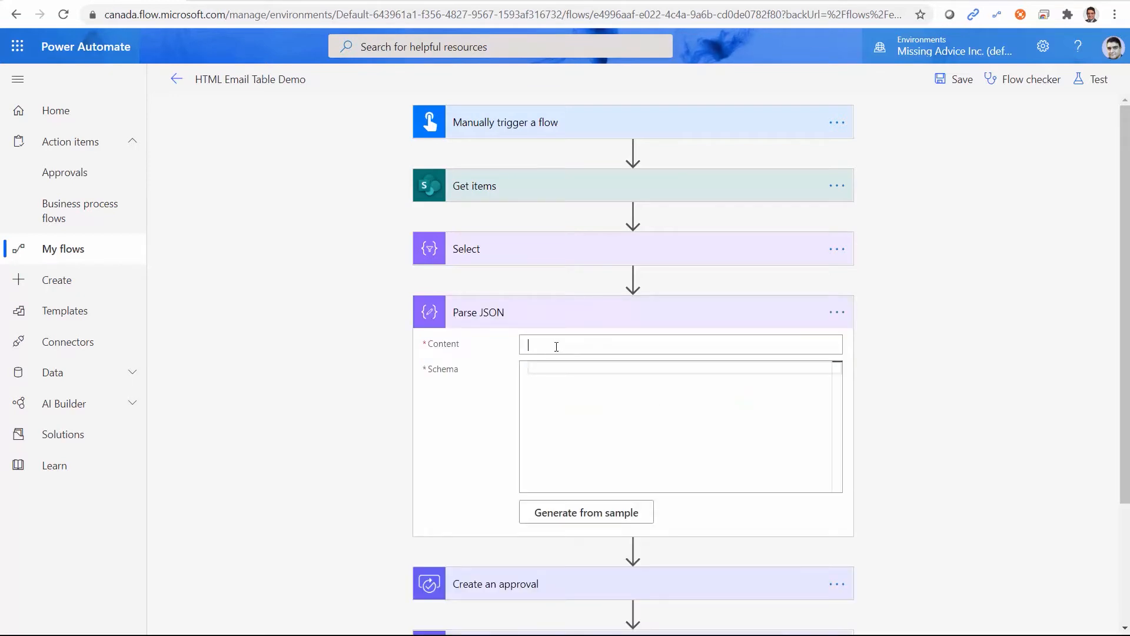
Set the Parse JSON content to the Select action's Output and generate its schema from the copied sample payload.
left_click(556, 346)
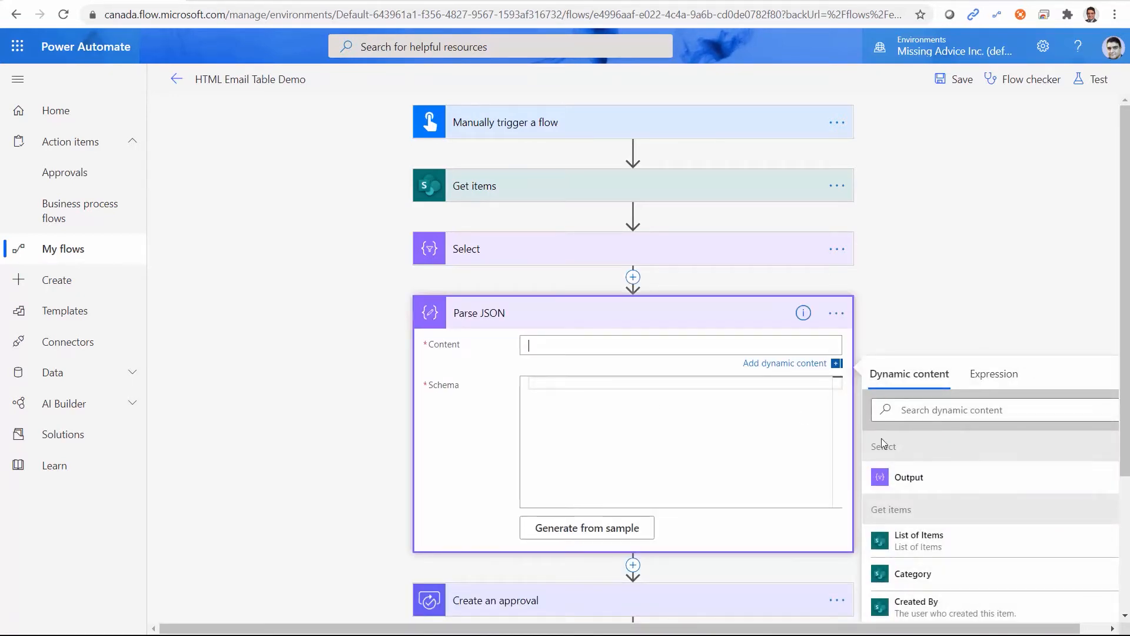
left_click(910, 477)
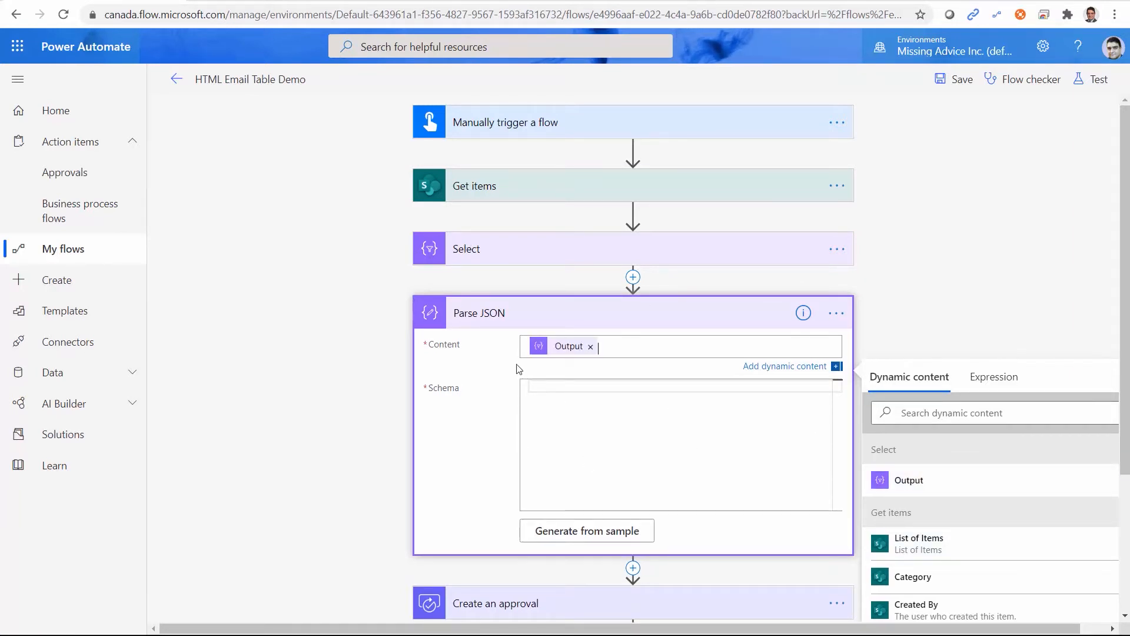
left_click(590, 531)
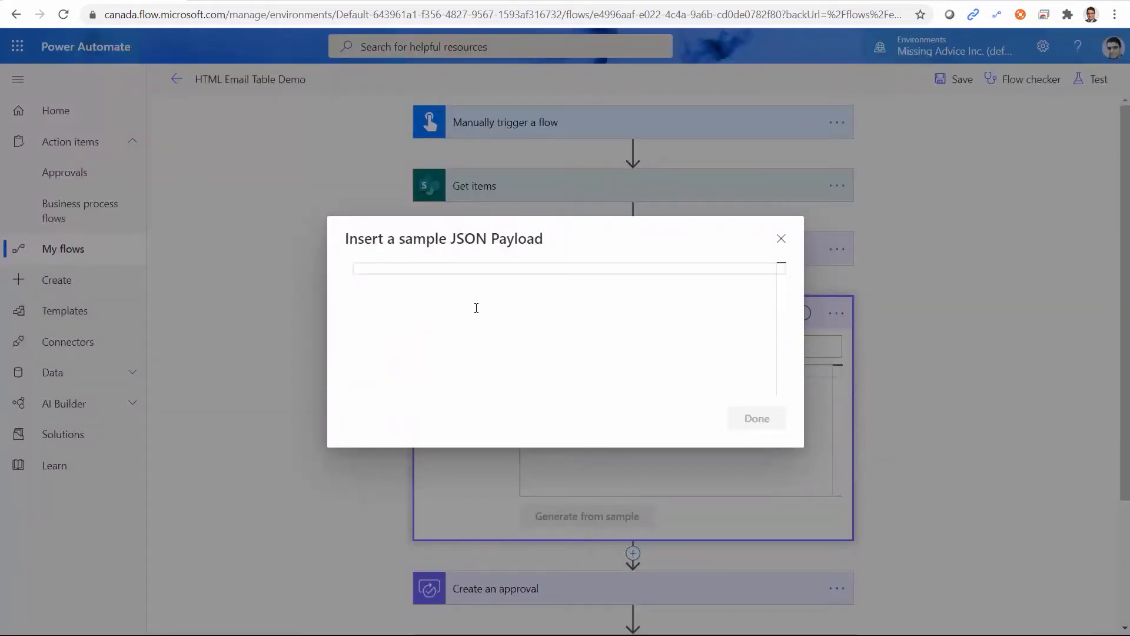
key("ctrl+v")
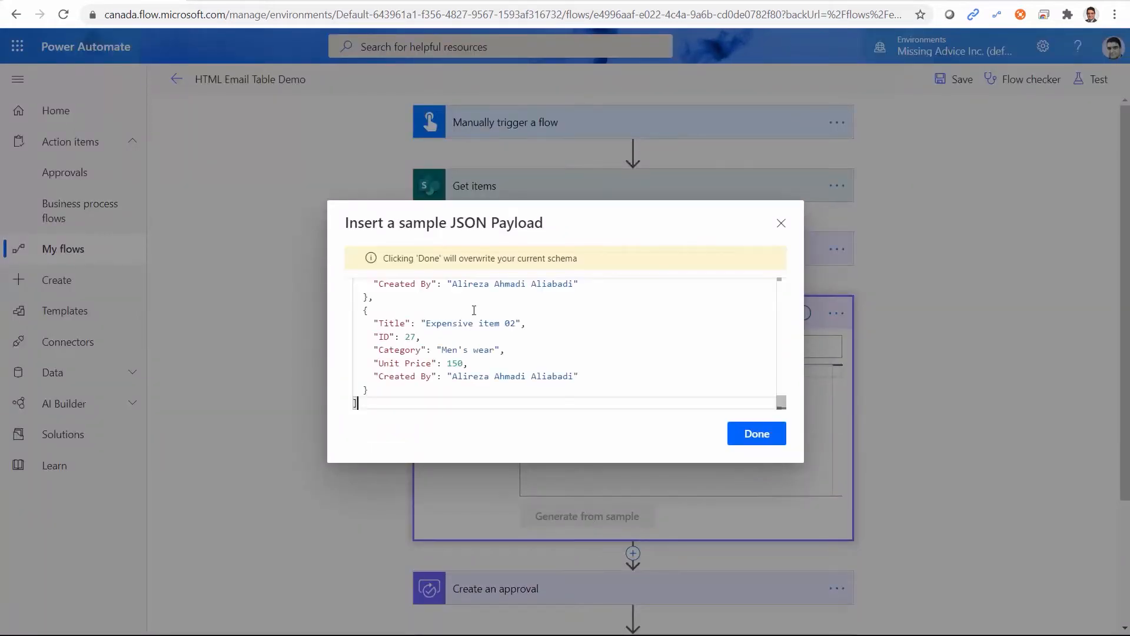
left_click(733, 439)
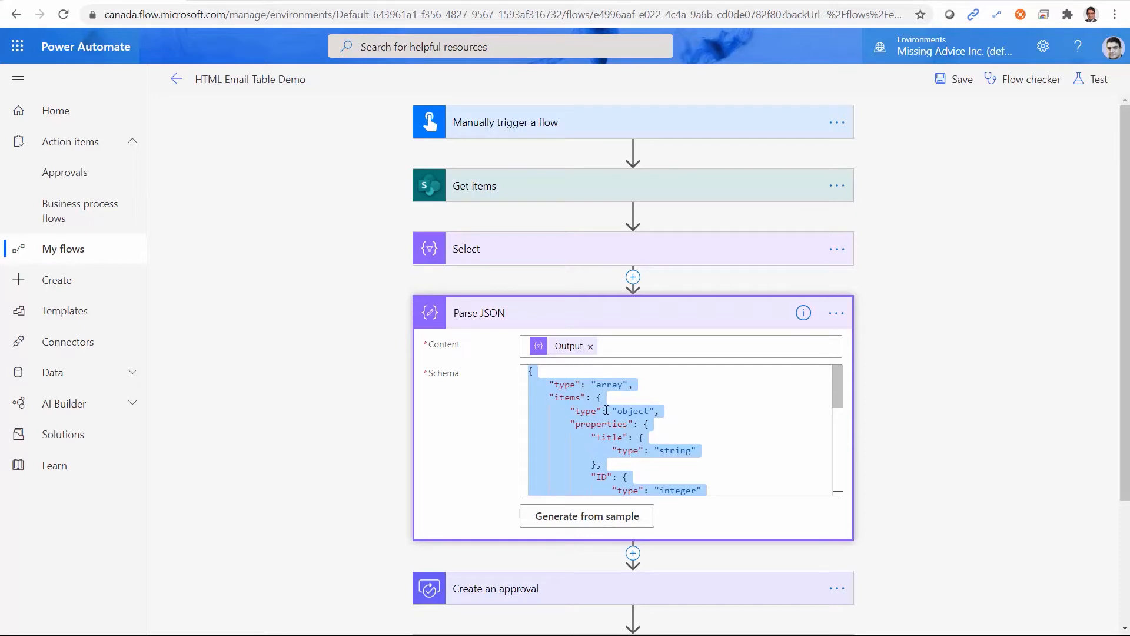
left_click(647, 316)
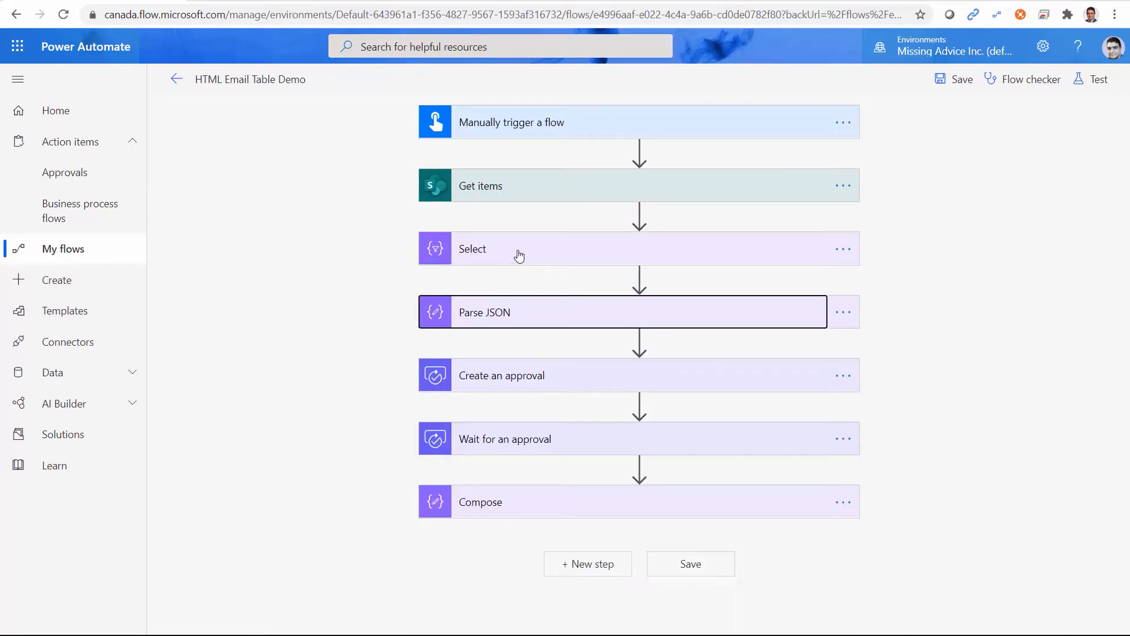
Enter the Markdown header row |Title|Category|Unit Price|Created by in the Details of the Create an approval action.
left_click(519, 255)
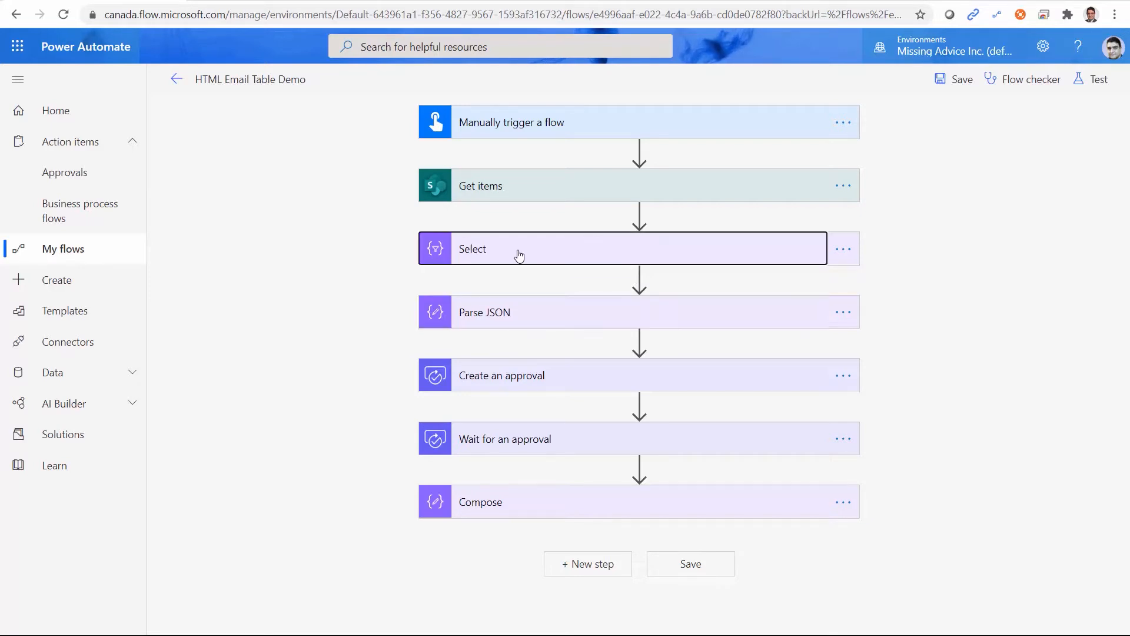
left_click(634, 258)
left_click(585, 387)
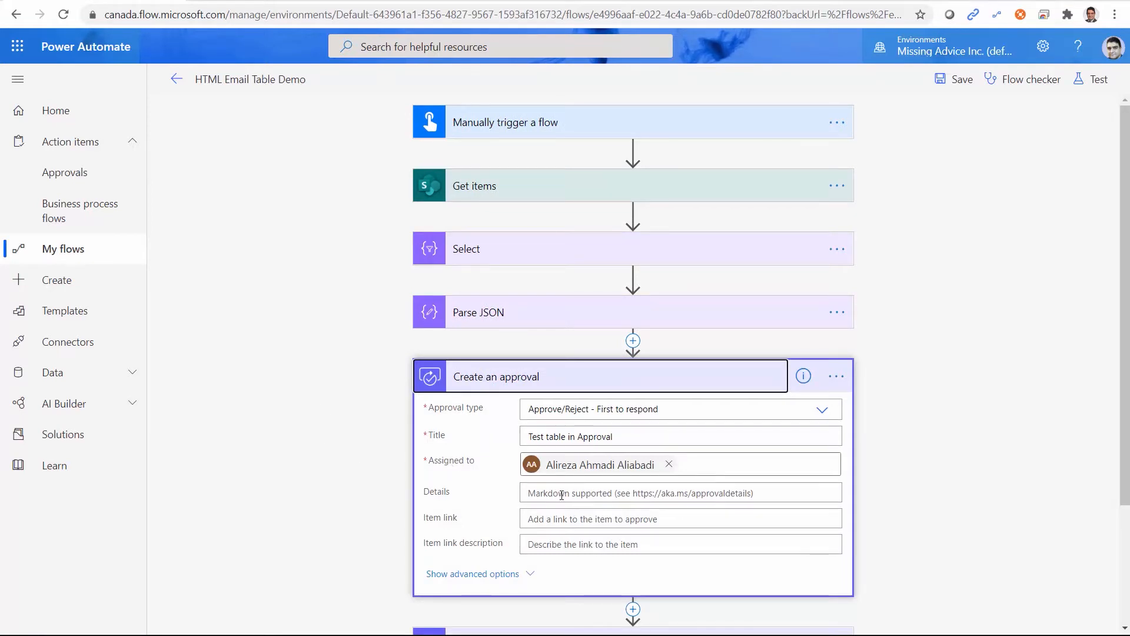
left_click(617, 496)
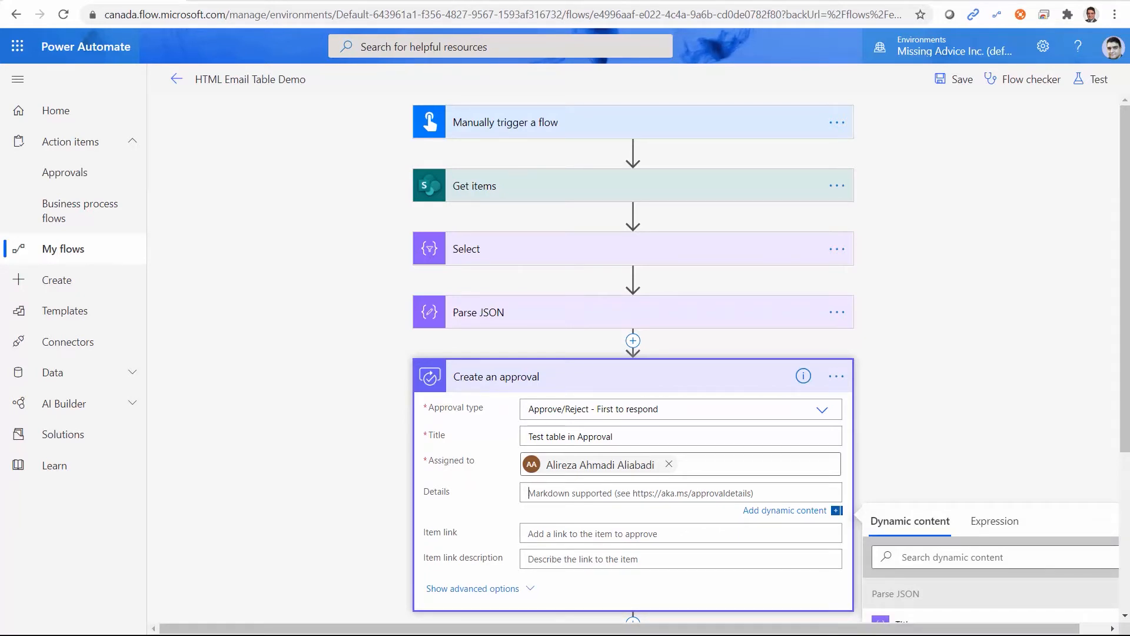
type("|")
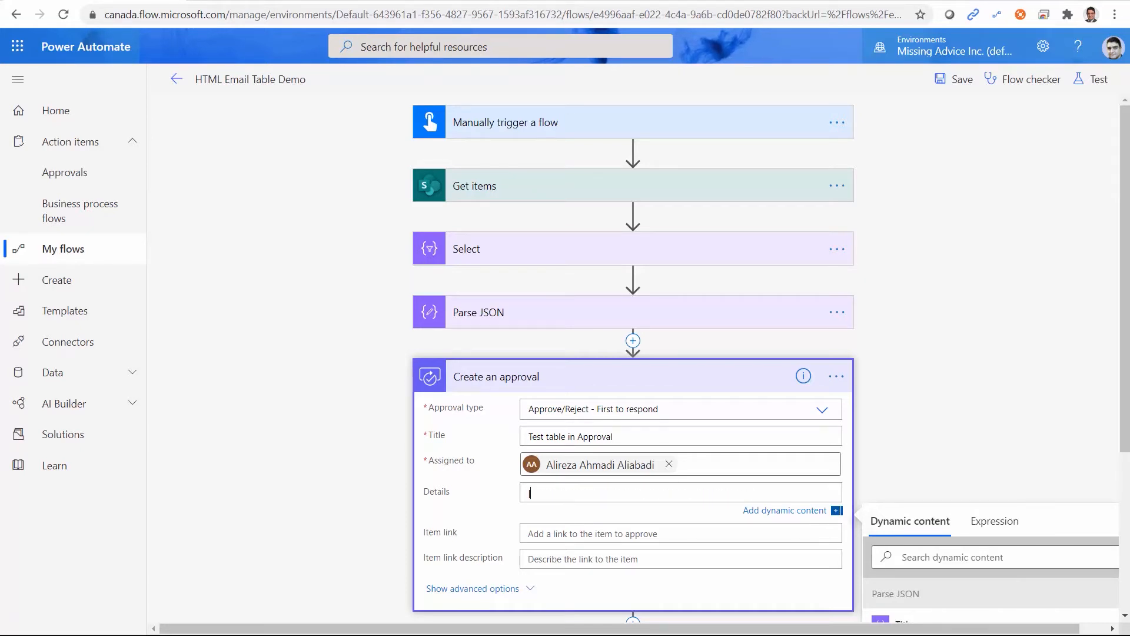
type("Title|Category|Unit Price")
left_click(223, 1)
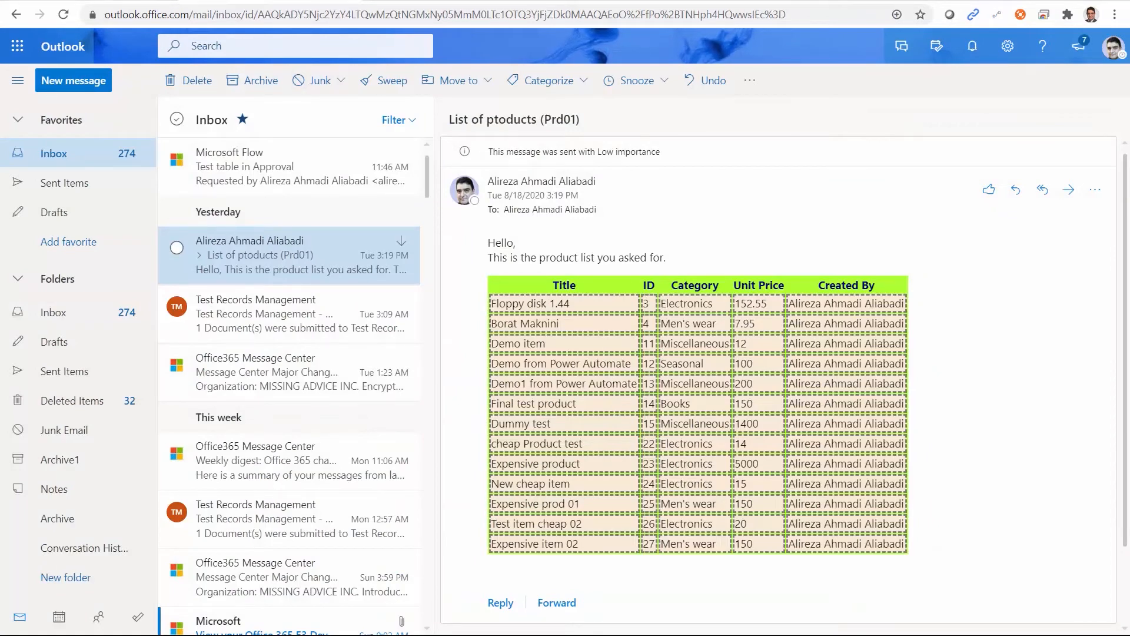
left_click(121, 1)
type("|Created")
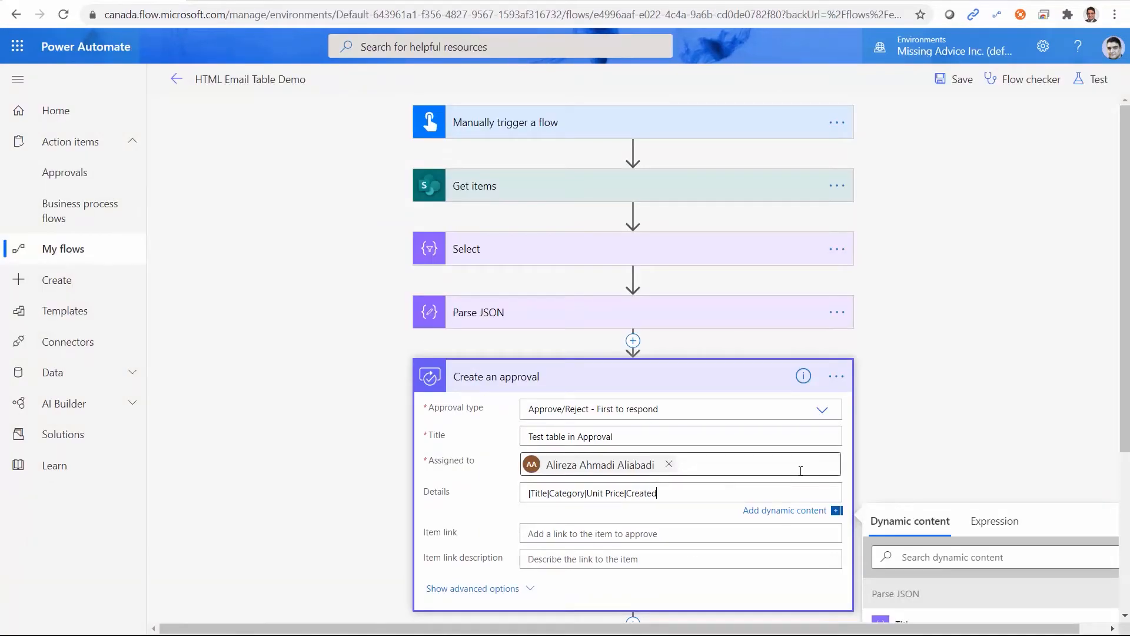
type(" by")
Add spaces around the pipes in the Details header row and close the row with a final pipe.
key("Right")
key("Right")
key("Right")
key("Right")
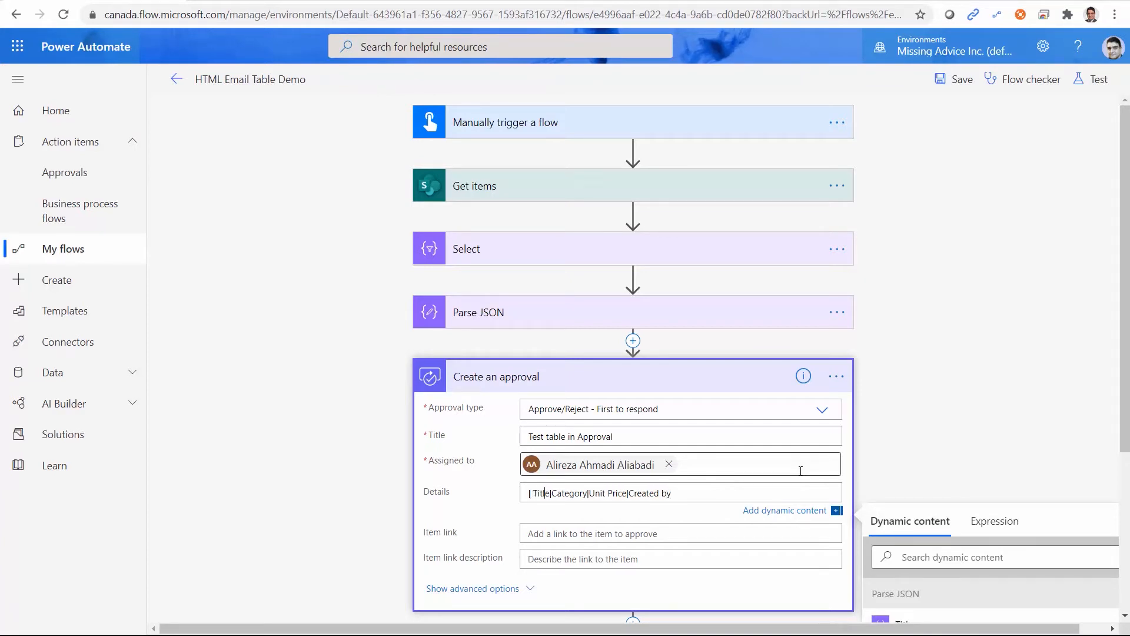
key("Right")
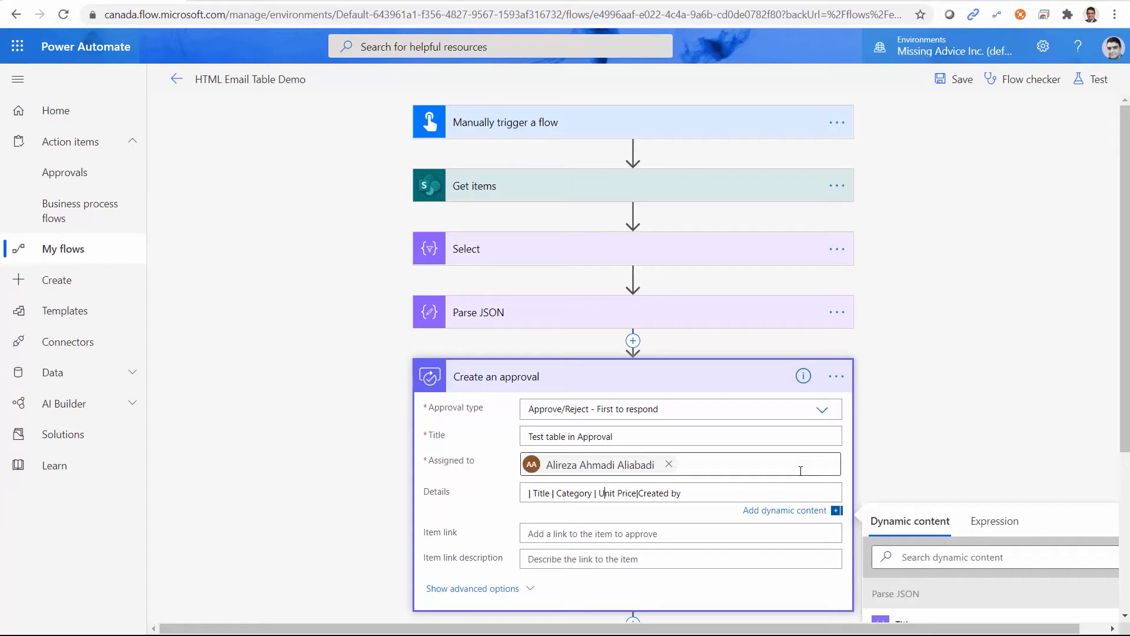
key("Right")
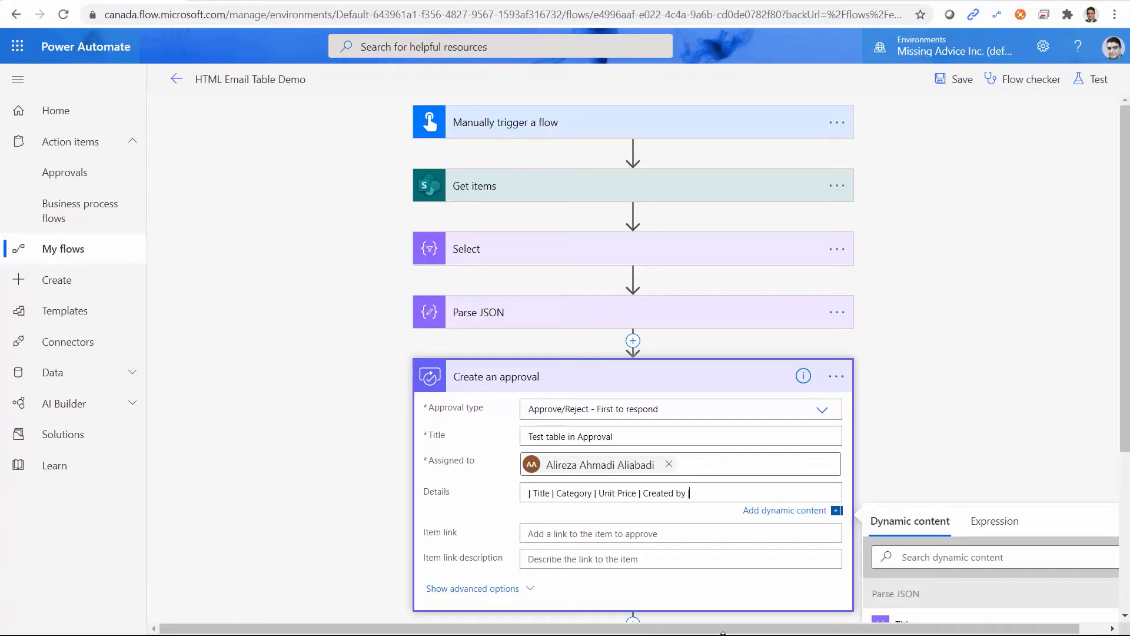
Add a Markdown separator line of pipes and dashes below the header row, matching its four columns.
key("Return")
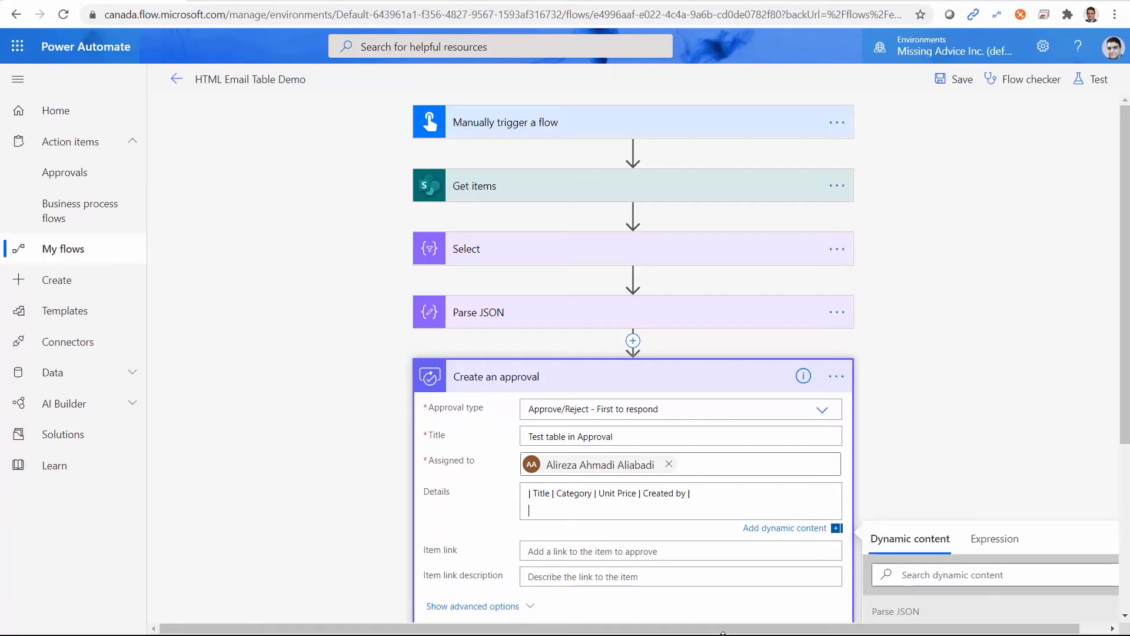
type("|-")
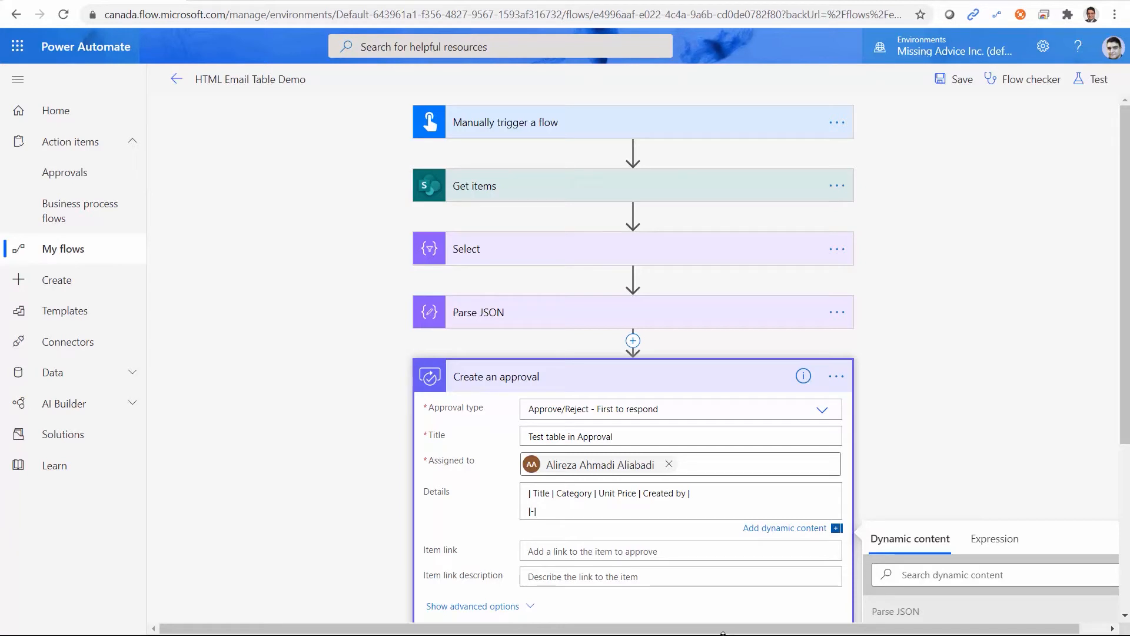
type("|-")
type("|-----")
type("----------")
type("|------------")
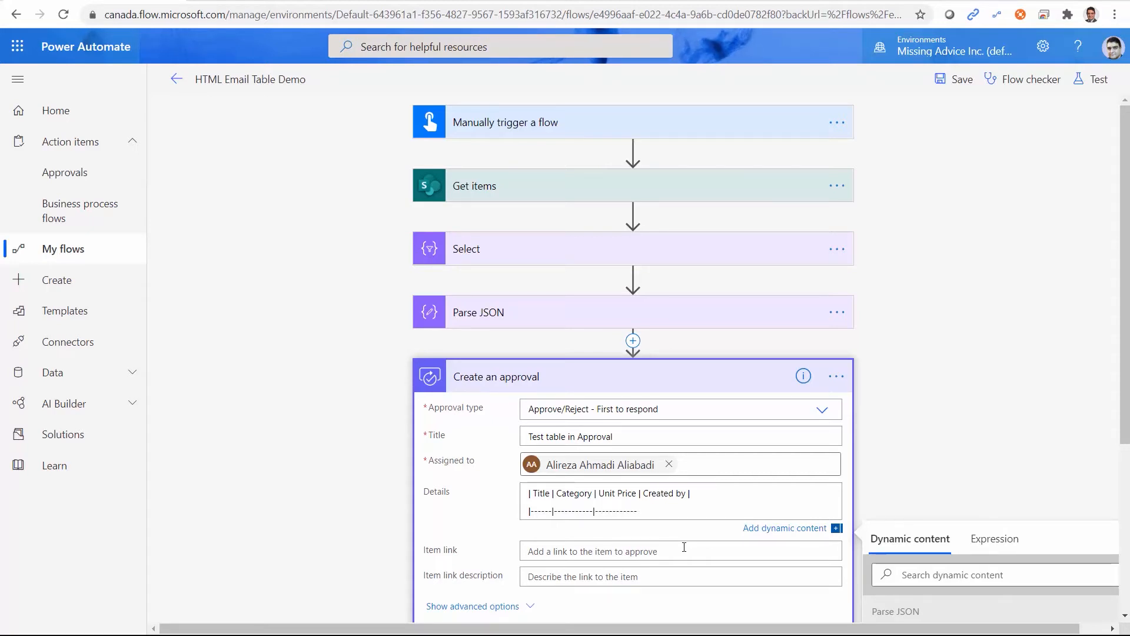
type("|--------")
type("------")
type("-")
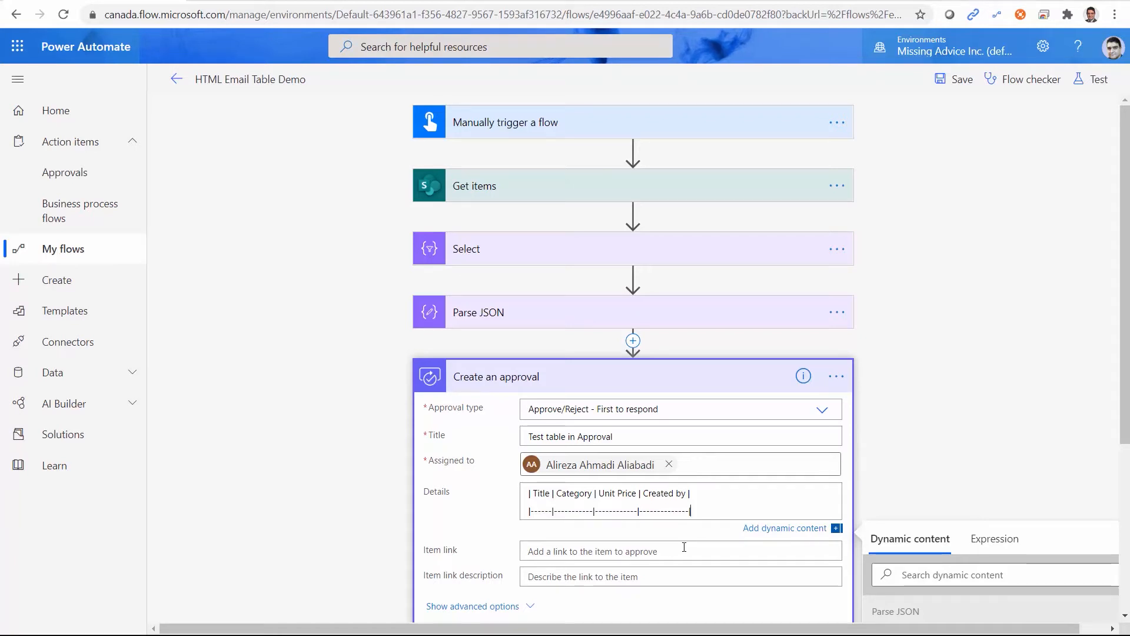
Add a sample table row with Test title, Test Category, Test Unit Price and the creator's first name.
key("Return")
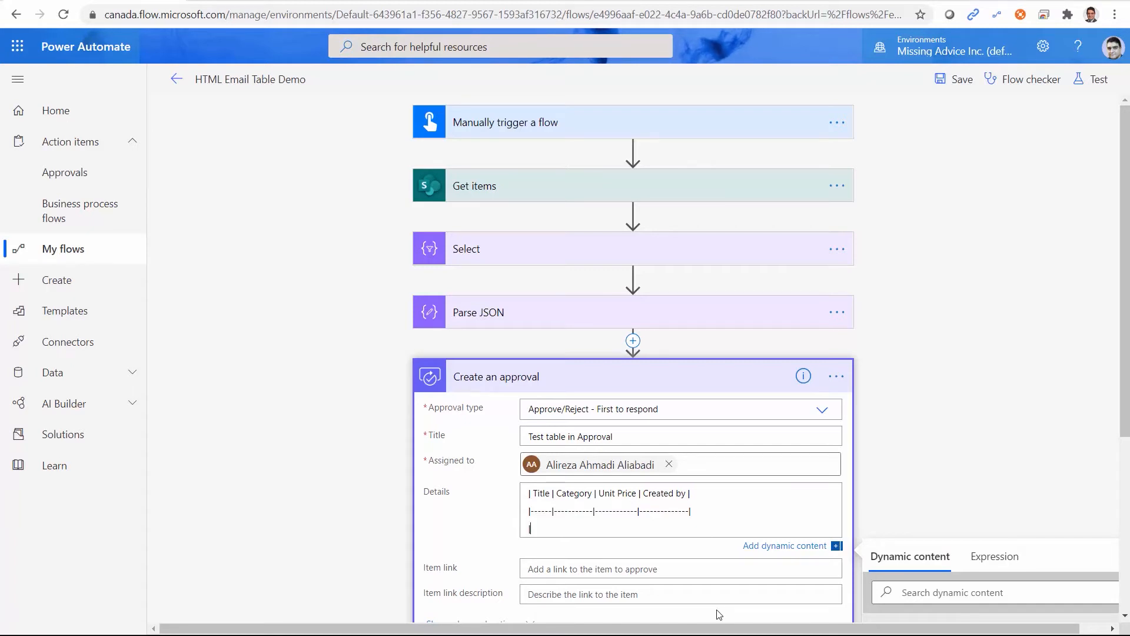
type("|Test tit")
type("| Test")
type(" title | Test Categ")
type("ory |")
type(" Test")
type(" Un")
type("it Price")
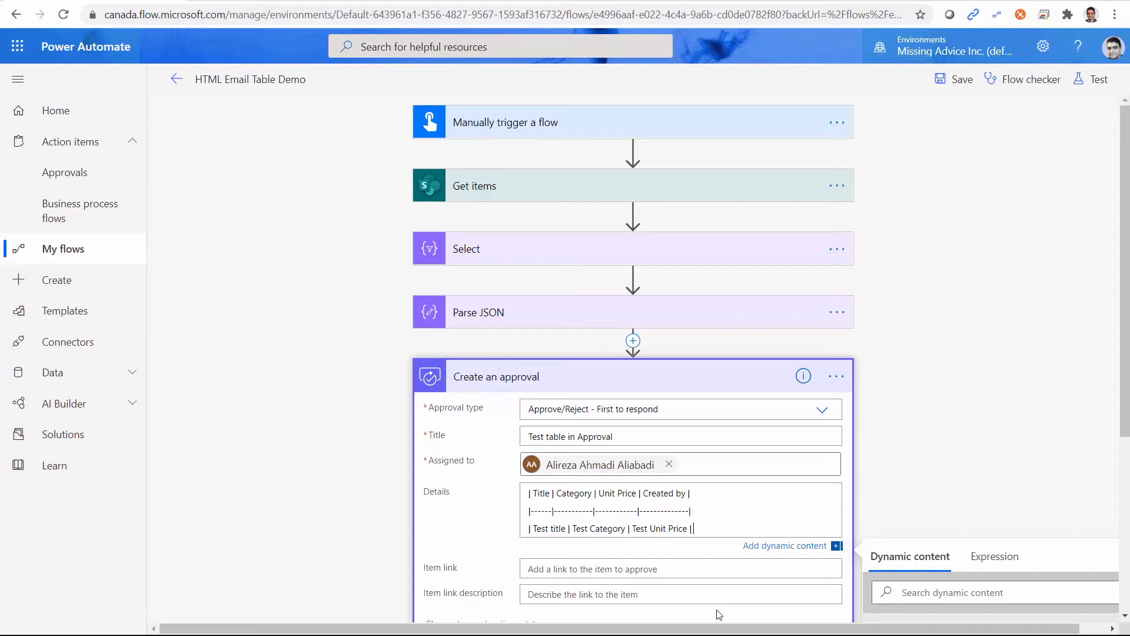
type("| Alirez")
Duplicate the sample row onto a new line at the end of the Details text.
key("shift+Home")
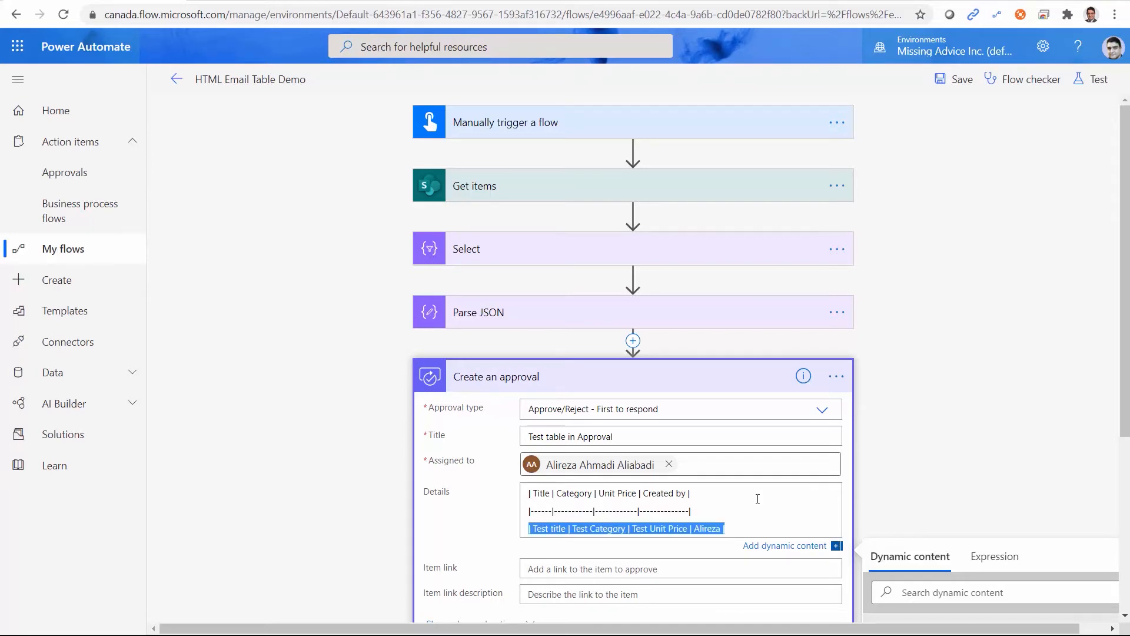
scroll(574, 310, "down", 5)
key("ctrl+c")
key("End")
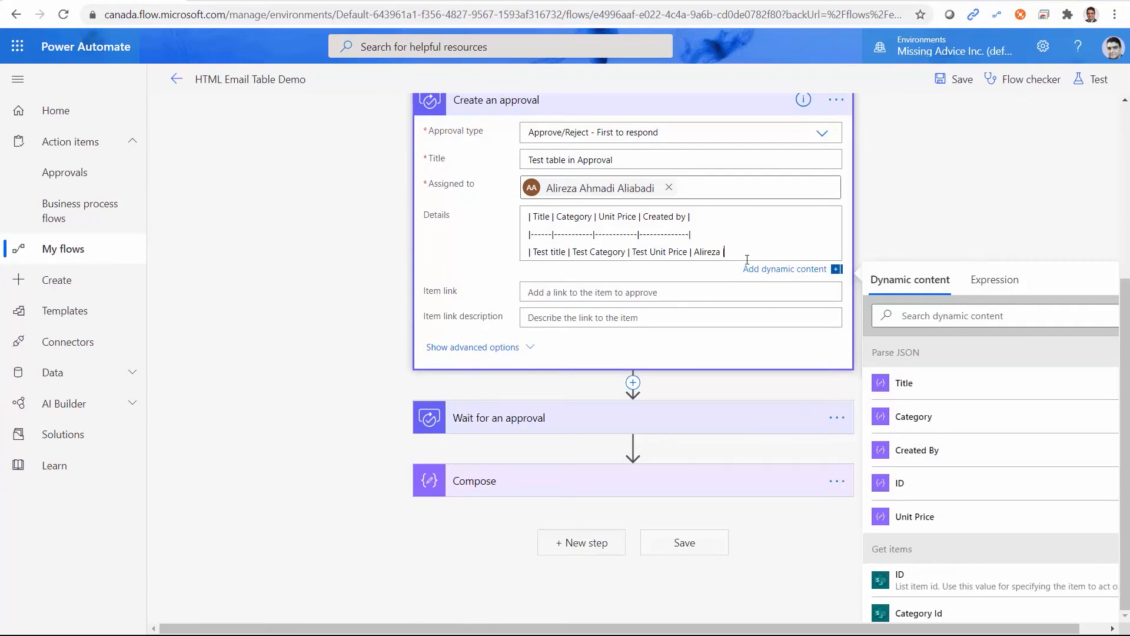
key("Return")
key("ctrl+v")
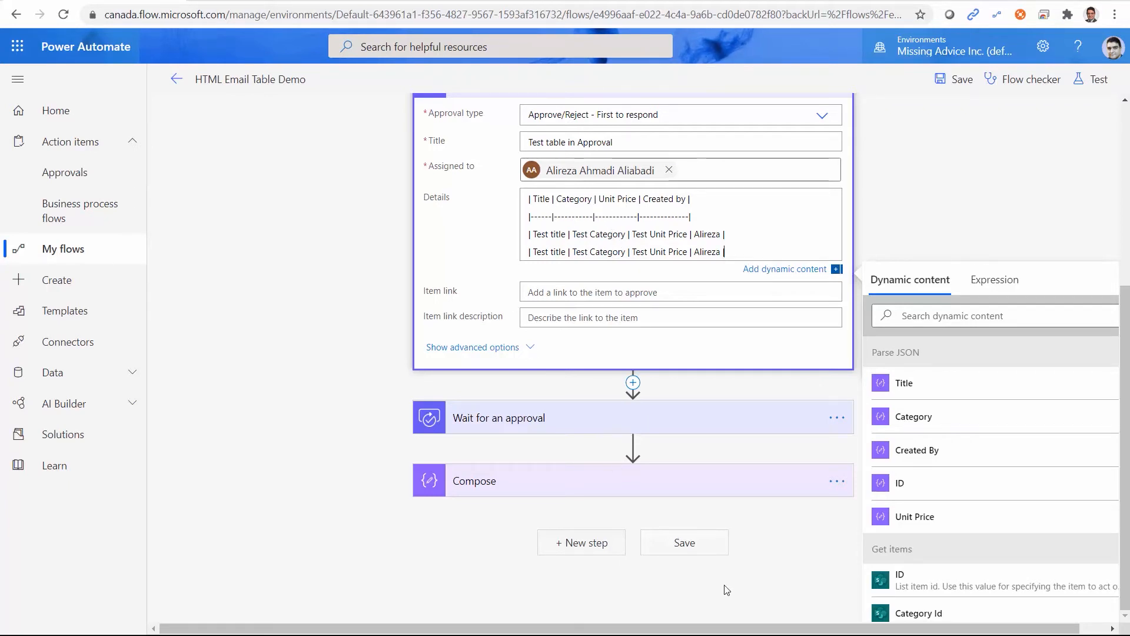
Save the flow and run a test with the trigger action performed manually.
left_click(684, 543)
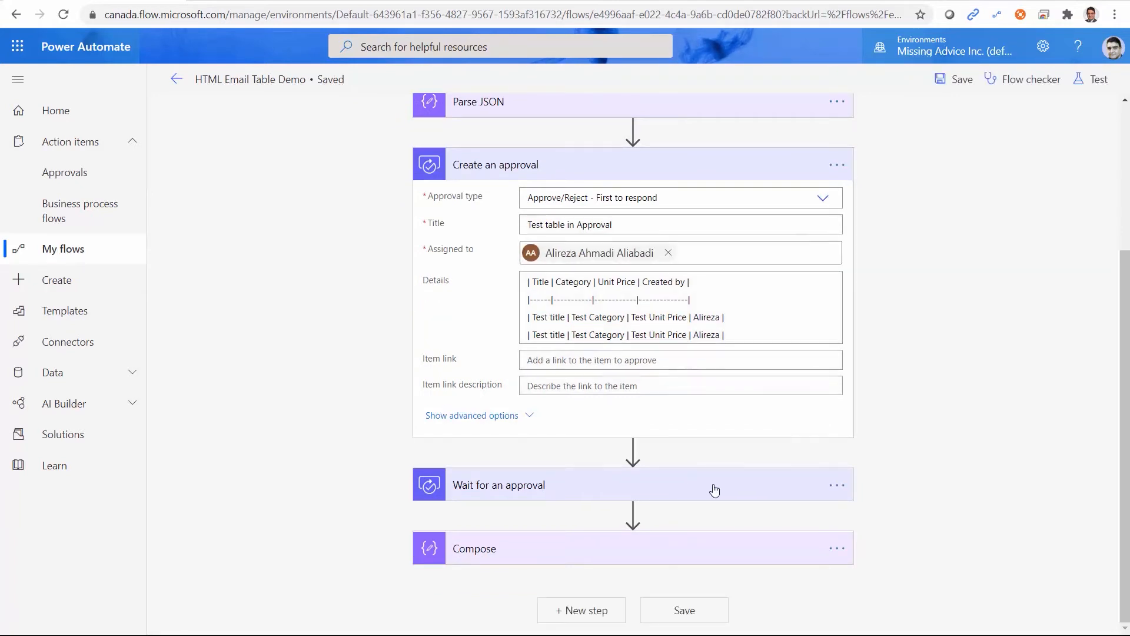
left_click(945, 79)
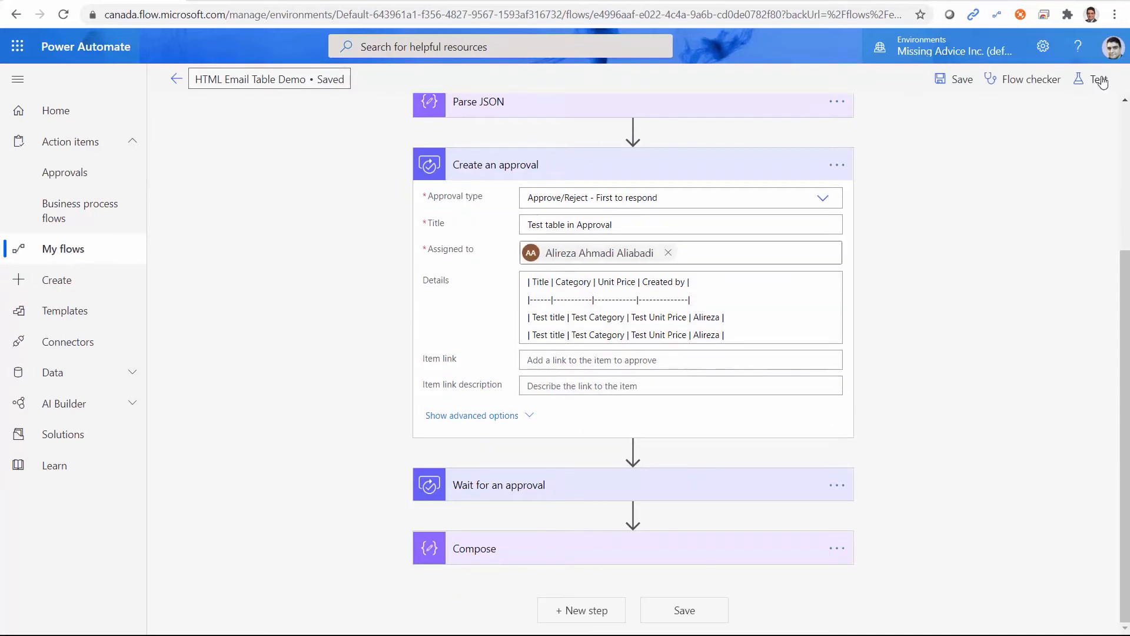
left_click(1096, 79)
left_click(941, 121)
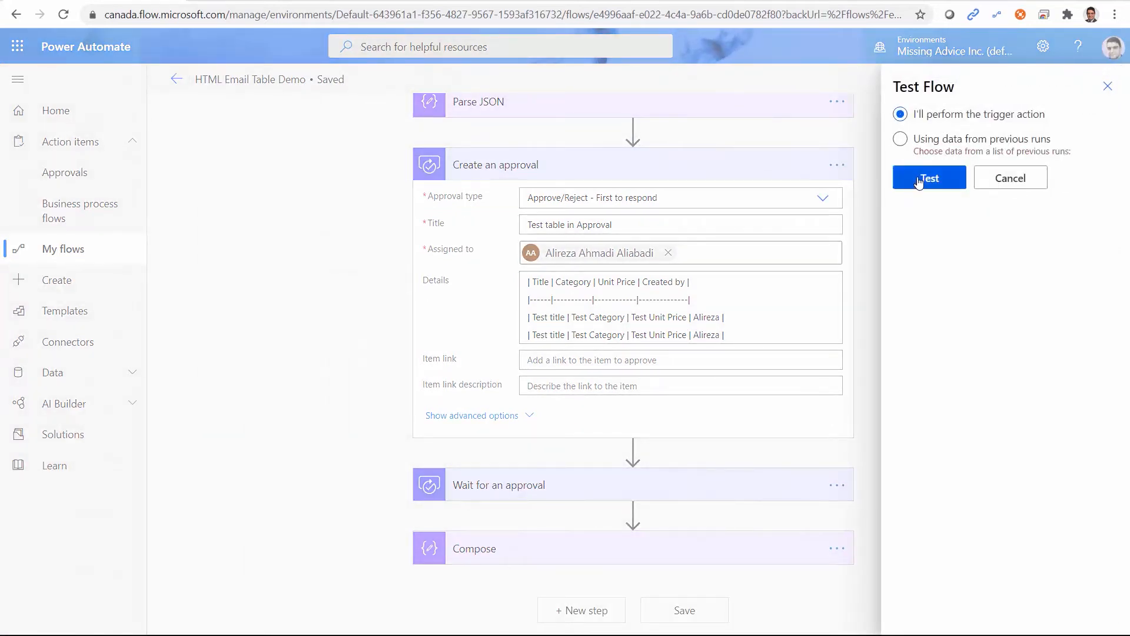
left_click(929, 178)
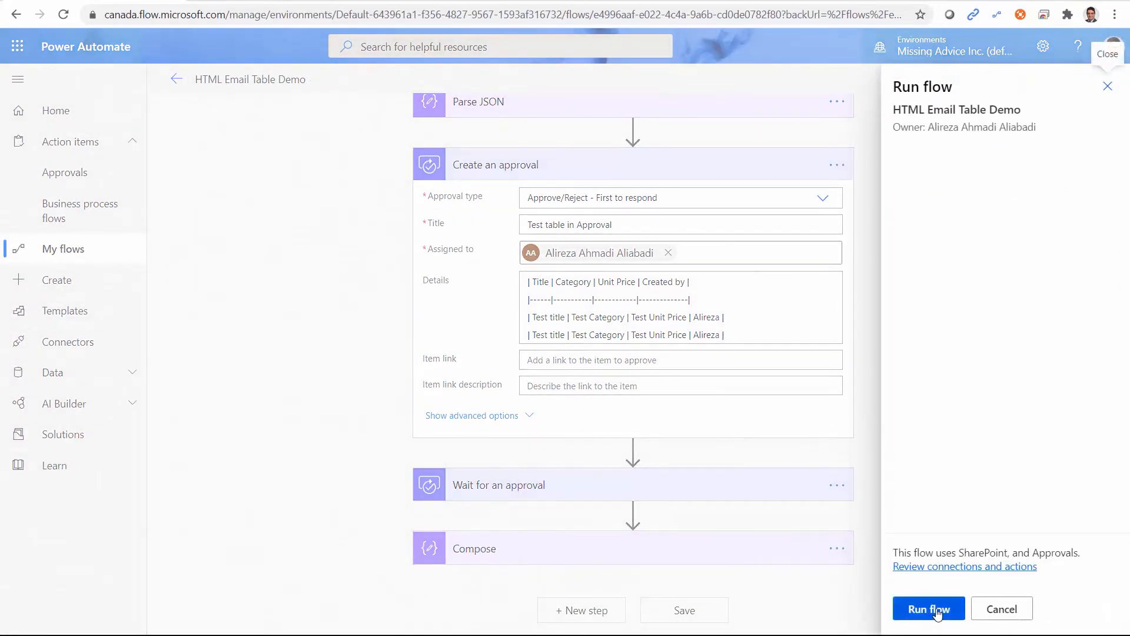
left_click(939, 610)
left_click(920, 609)
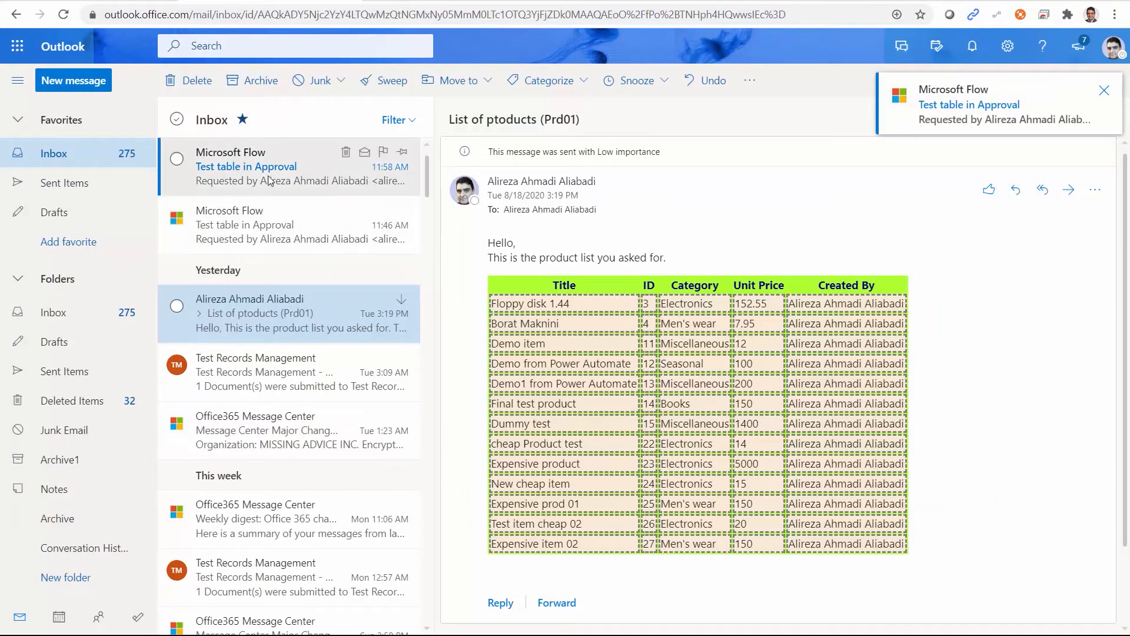
Open the new "Test table in Approval" email in Outlook, check its table and the flow's run progress, and approve the request.
left_click(268, 181)
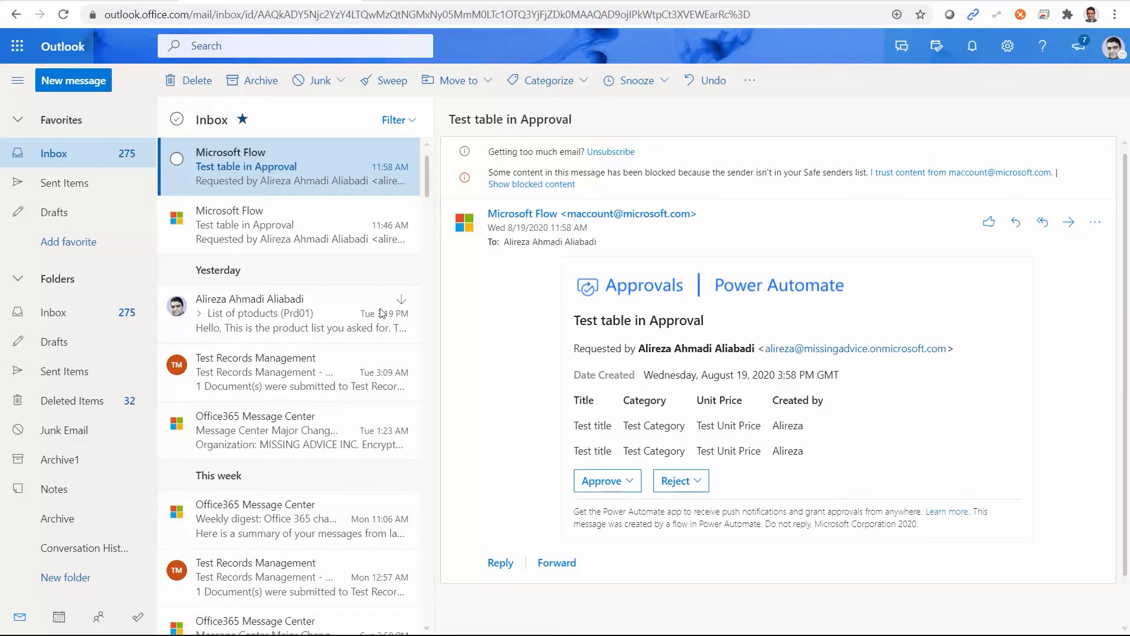
left_click(94, 1)
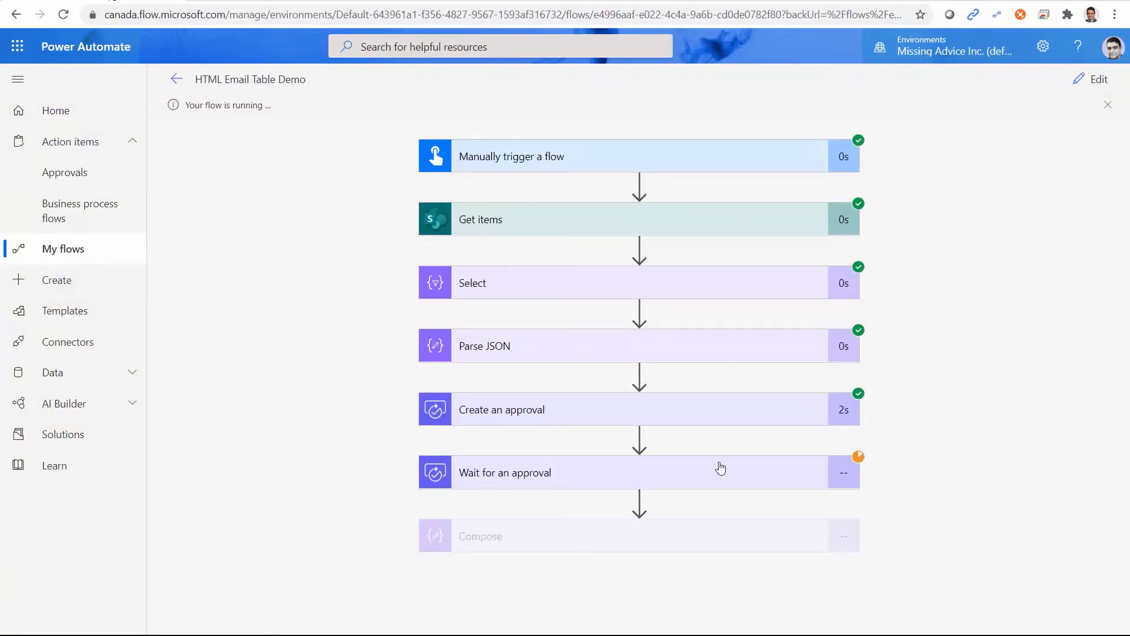
left_click(247, 1)
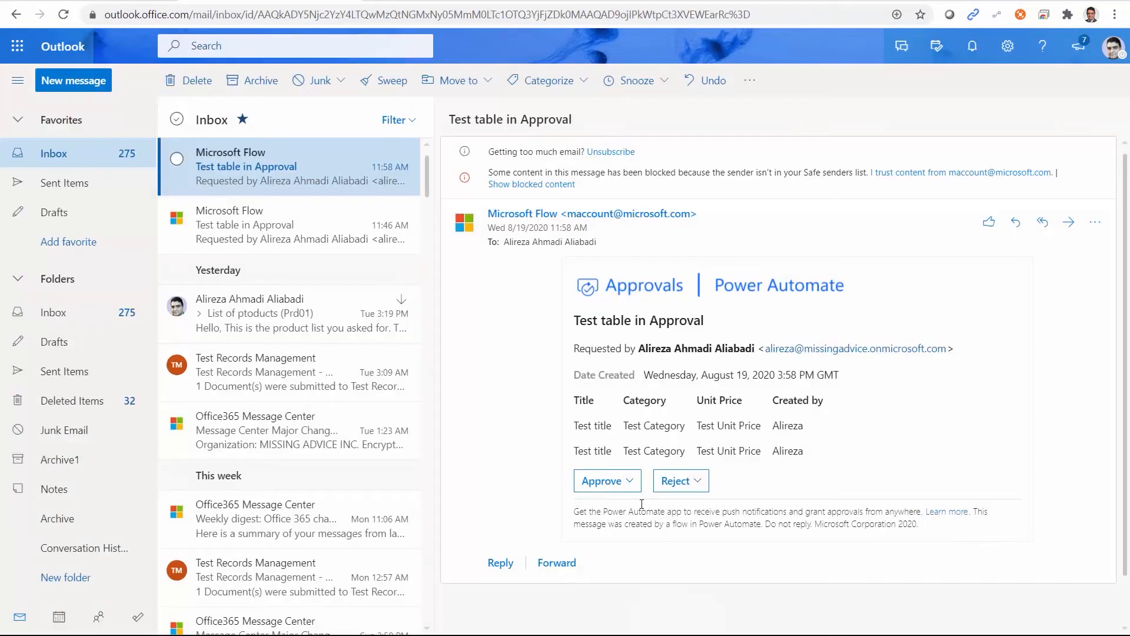
left_click(620, 480)
left_click(606, 497)
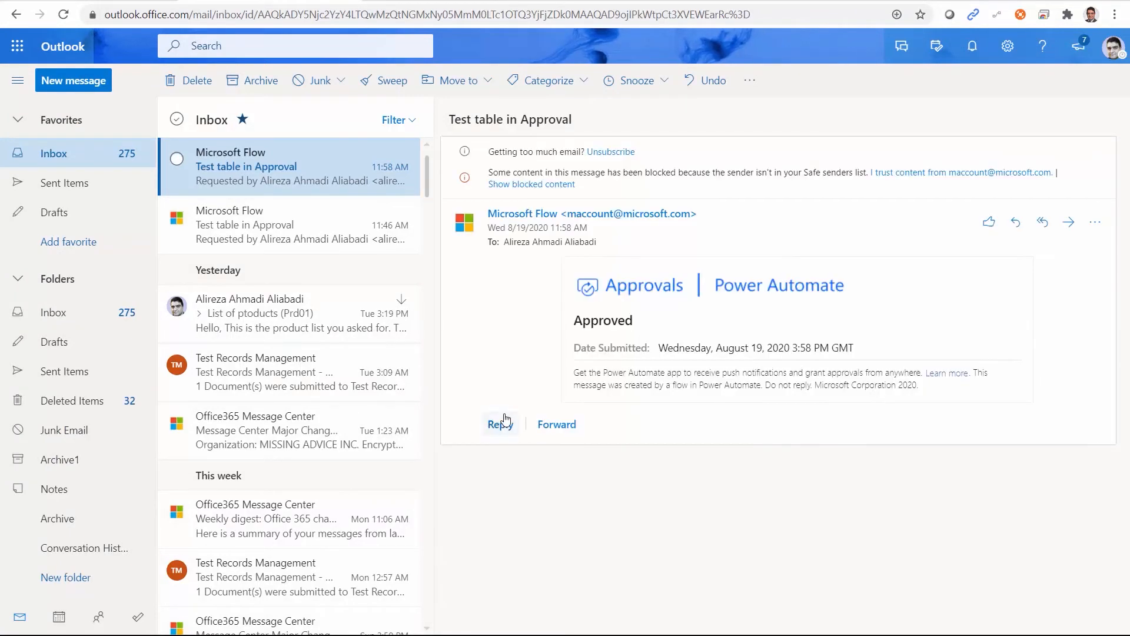
Return to the flow run in Power Automate and reopen the flow for editing.
left_click(85, 2)
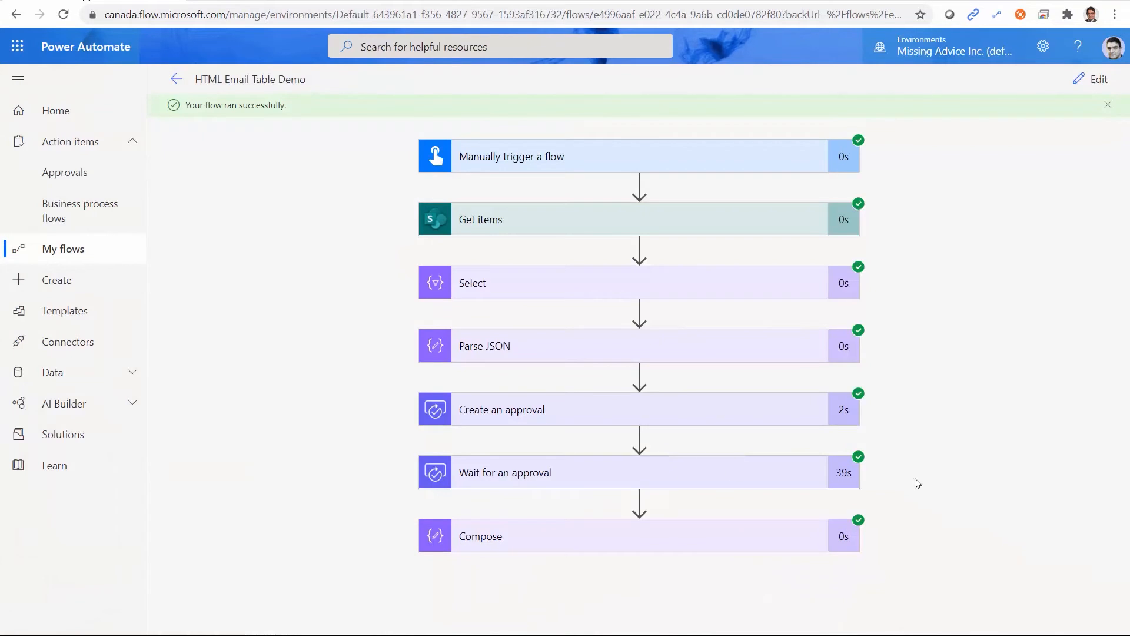
left_click(1096, 78)
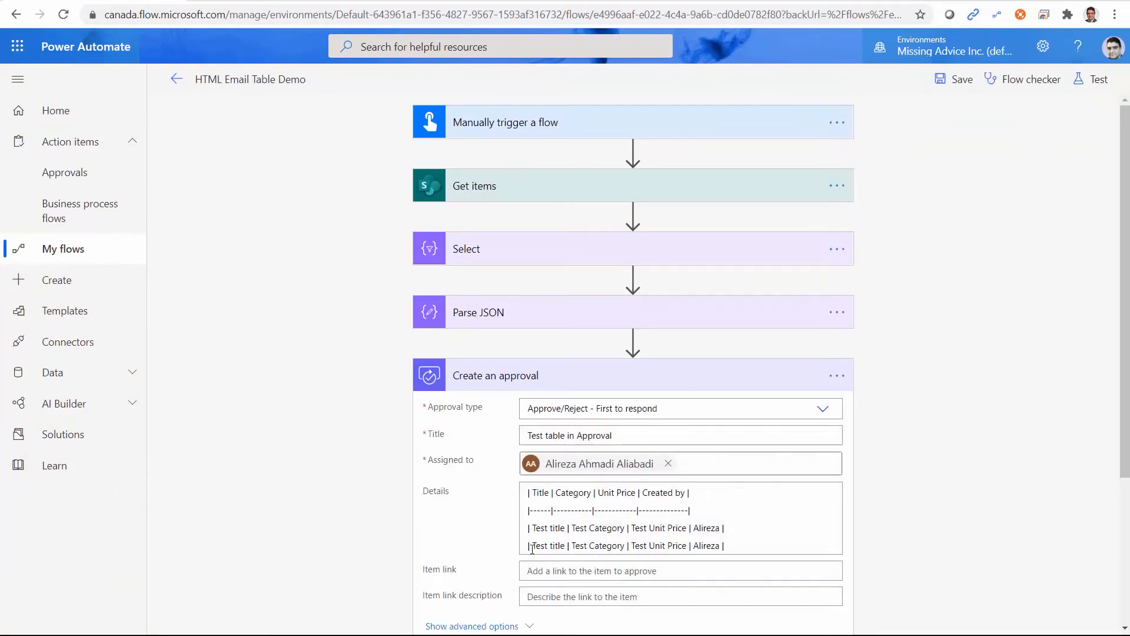
Add colons to the Details table's separator line to right-align the Title column and centre the Unit Price column.
left_click(549, 512)
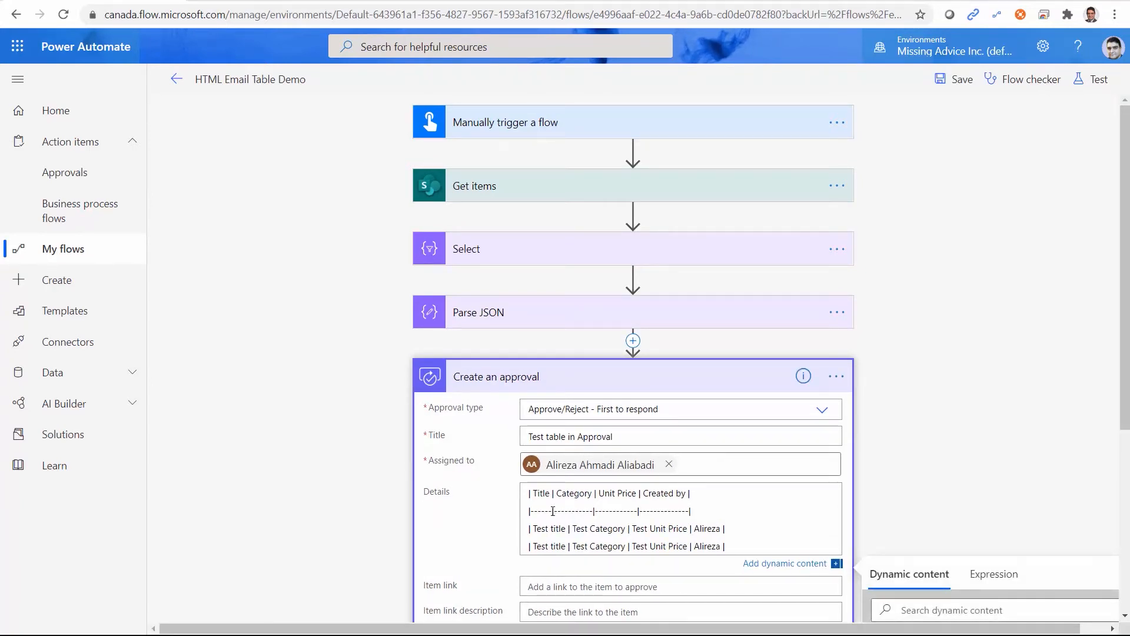
key("BackSpace")
type("-")
type(":")
type(":")
Save the flow with the new column alignment and start a manually triggered test run.
left_click(945, 76)
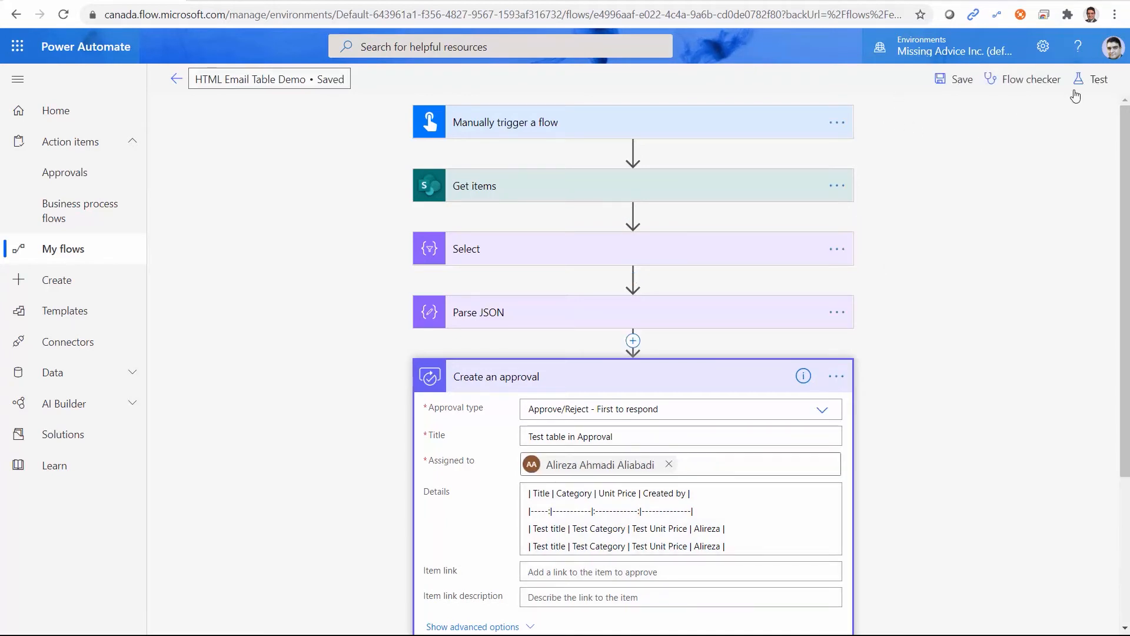
left_click(1097, 84)
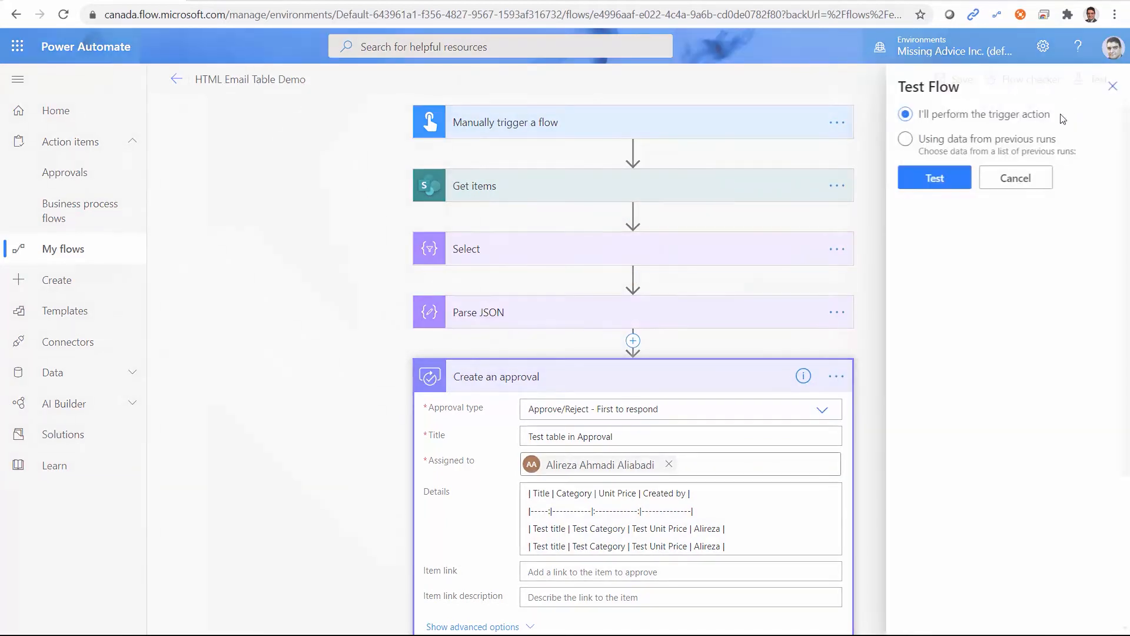
left_click(933, 178)
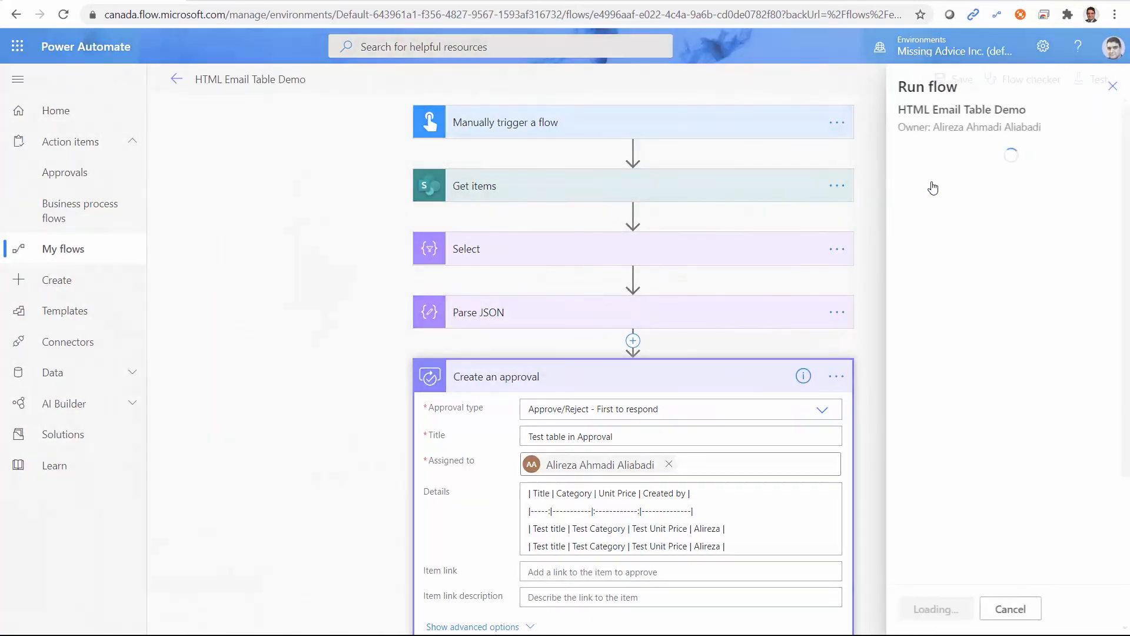
left_click(933, 610)
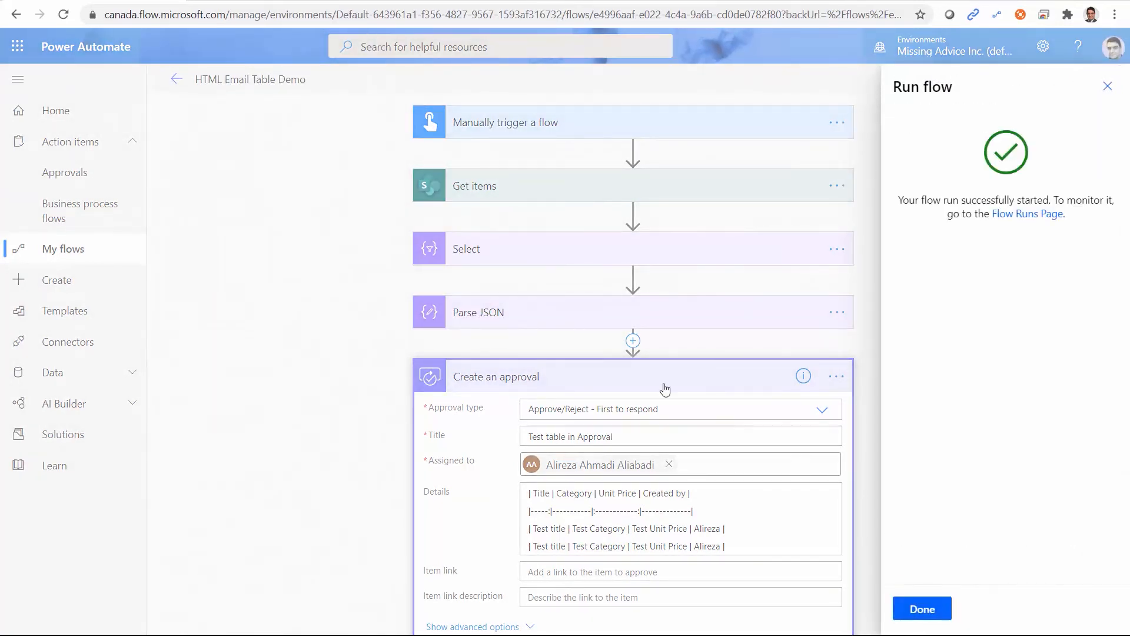
left_click(917, 614)
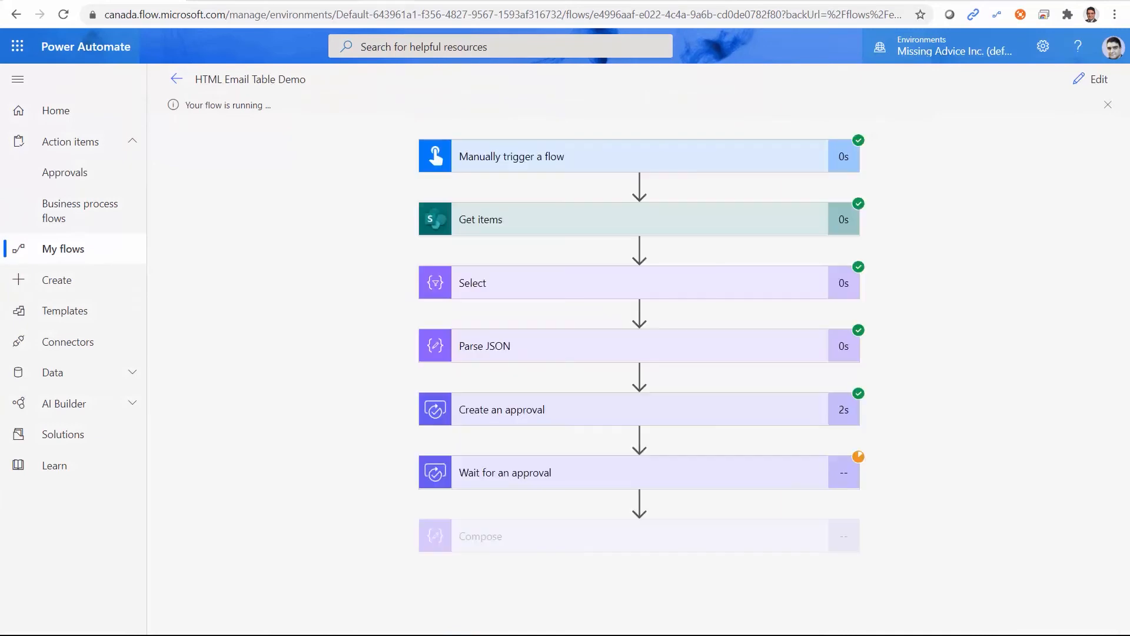
Check the table alignment in the newest "Test table in Approval" email in Outlook, approve the request, and return to the Power Automate run.
left_click(271, 1)
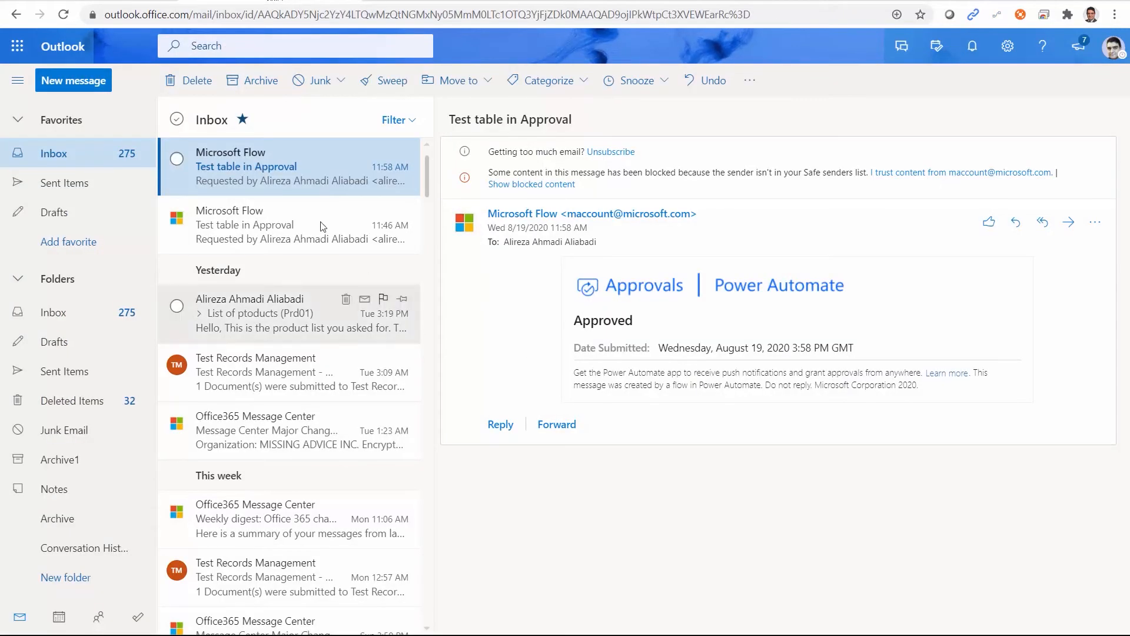
left_click(268, 186)
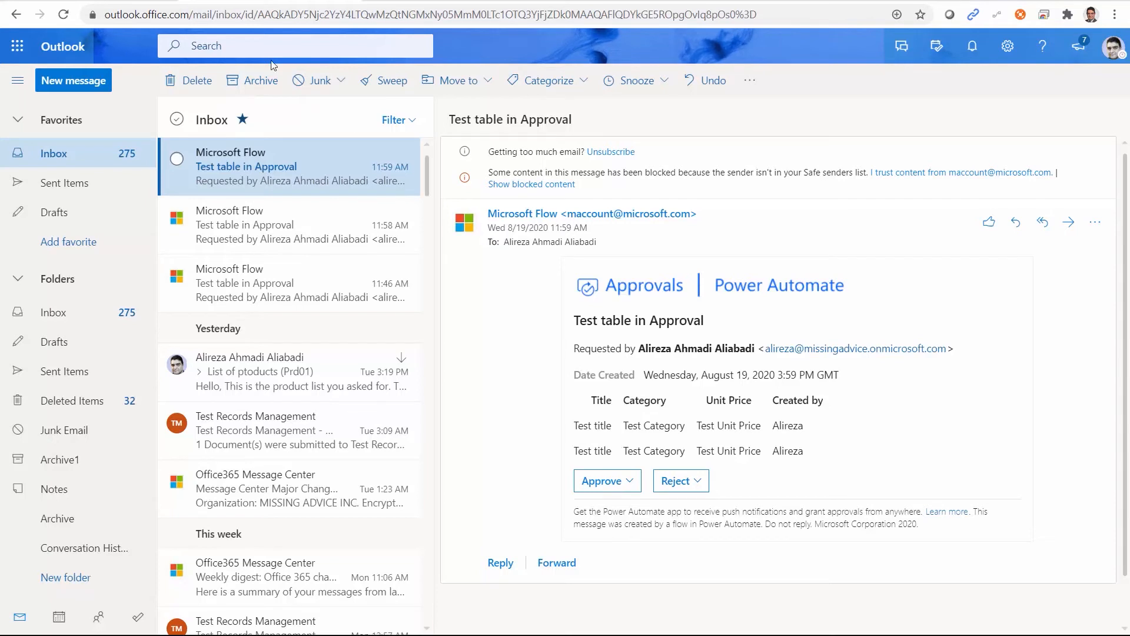
left_click(49, 1)
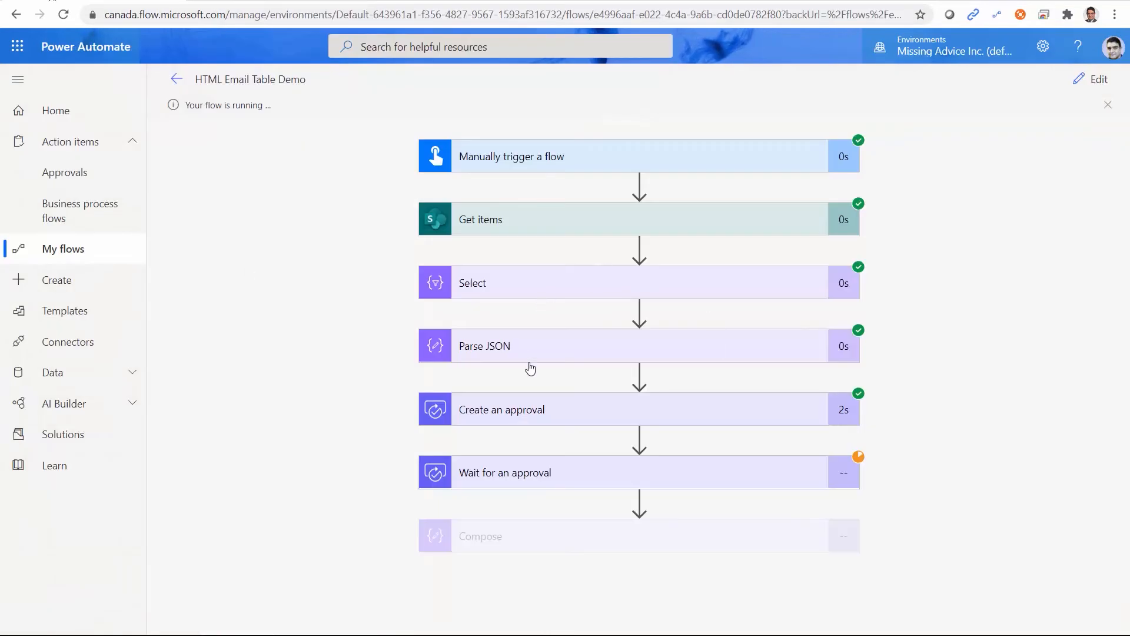
left_click(232, 1)
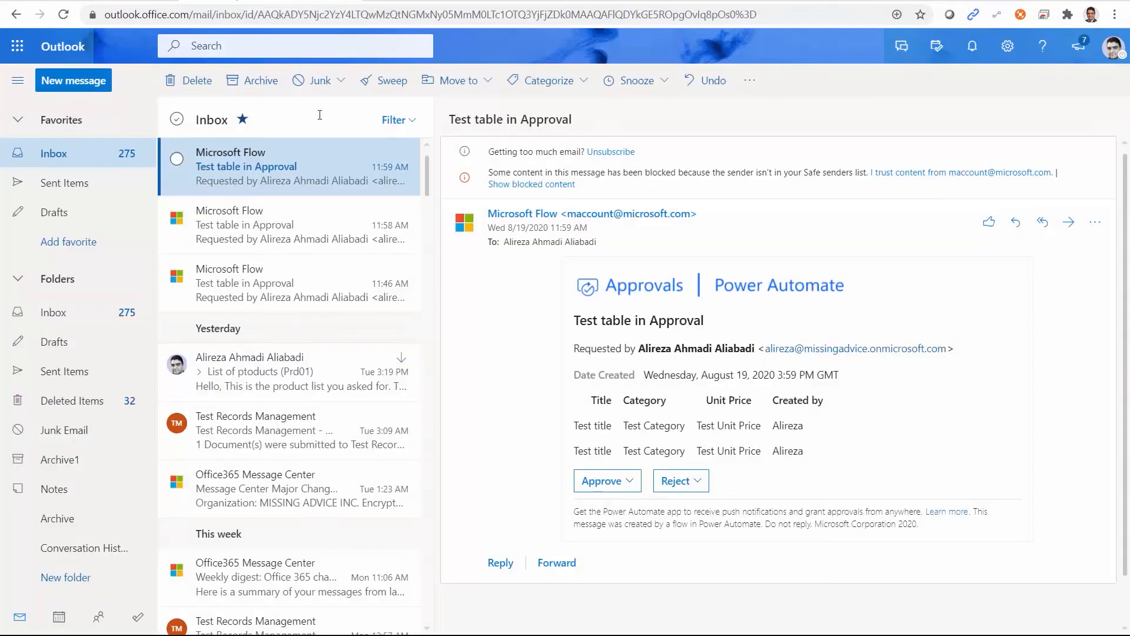
left_click(609, 481)
left_click(609, 496)
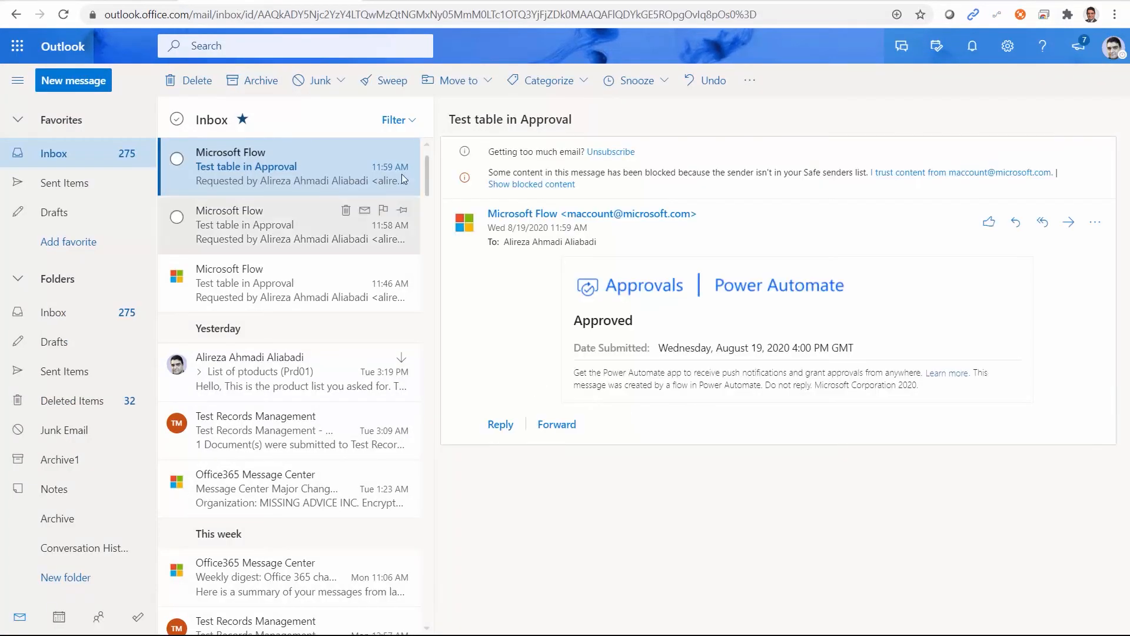
left_click(106, 1)
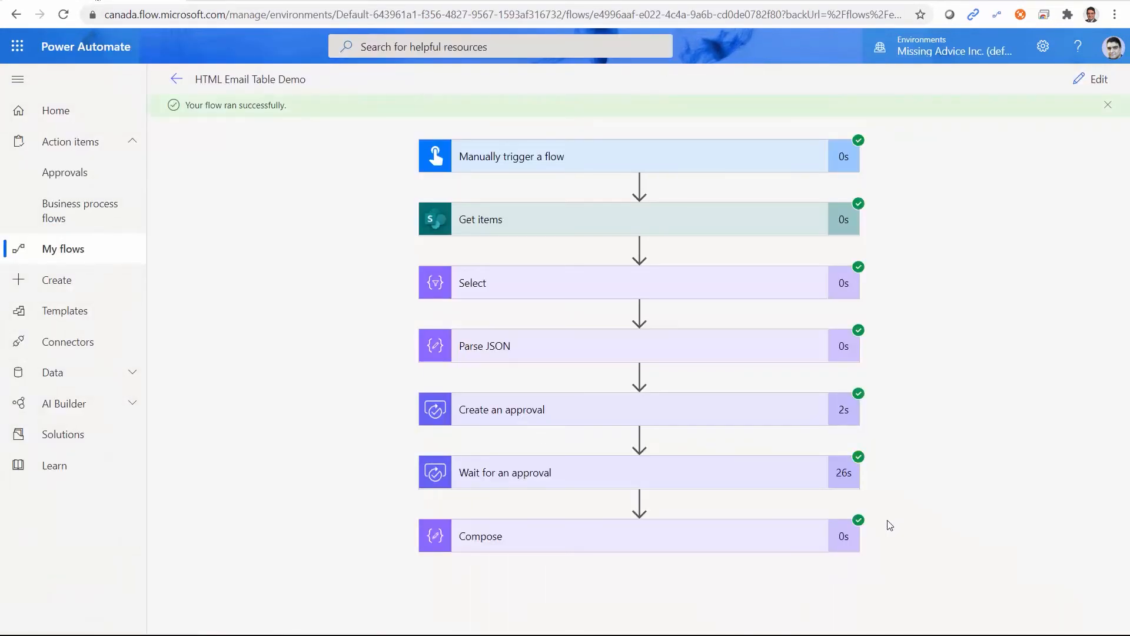
Reopen the flow for editing and copy the table's header and separator lines from the Create an approval Details text.
left_click(1093, 79)
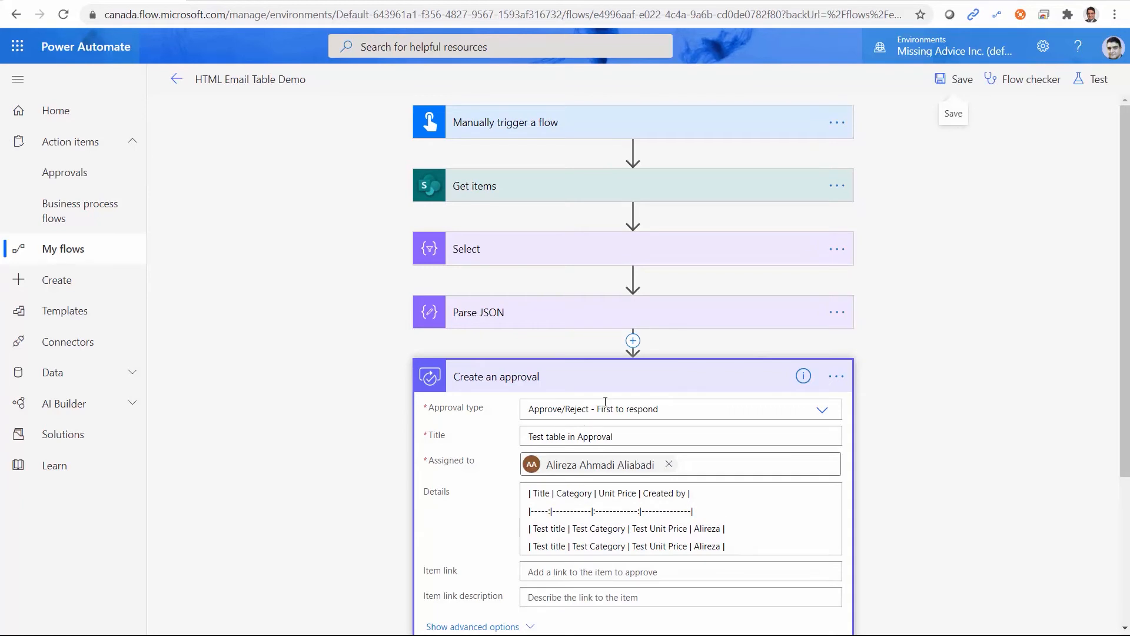
left_click(634, 383)
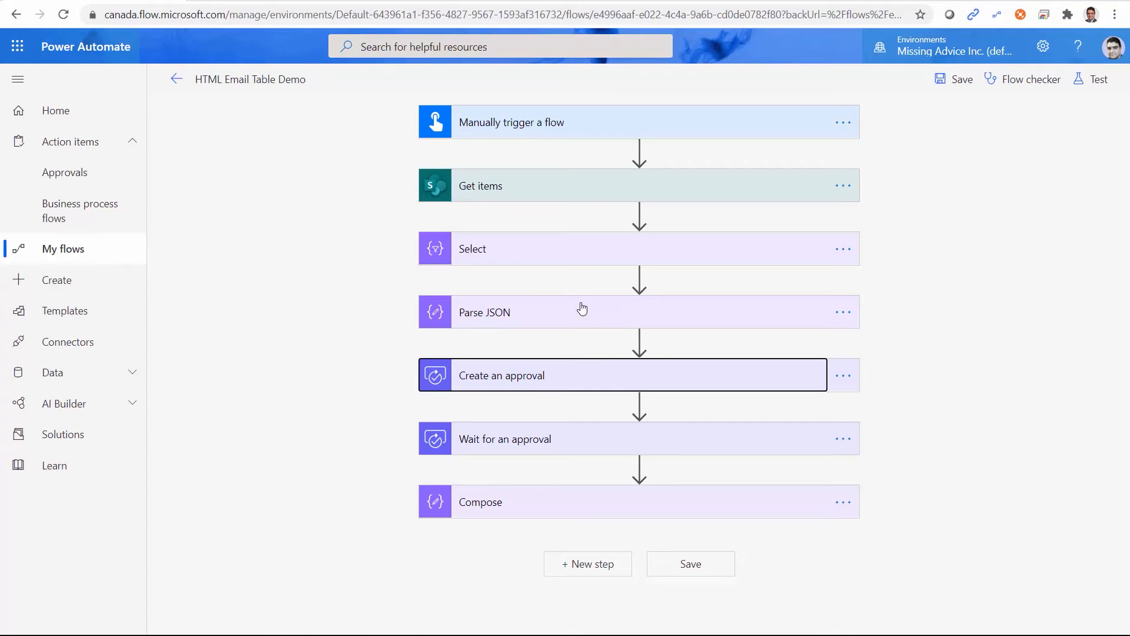
left_click(567, 377)
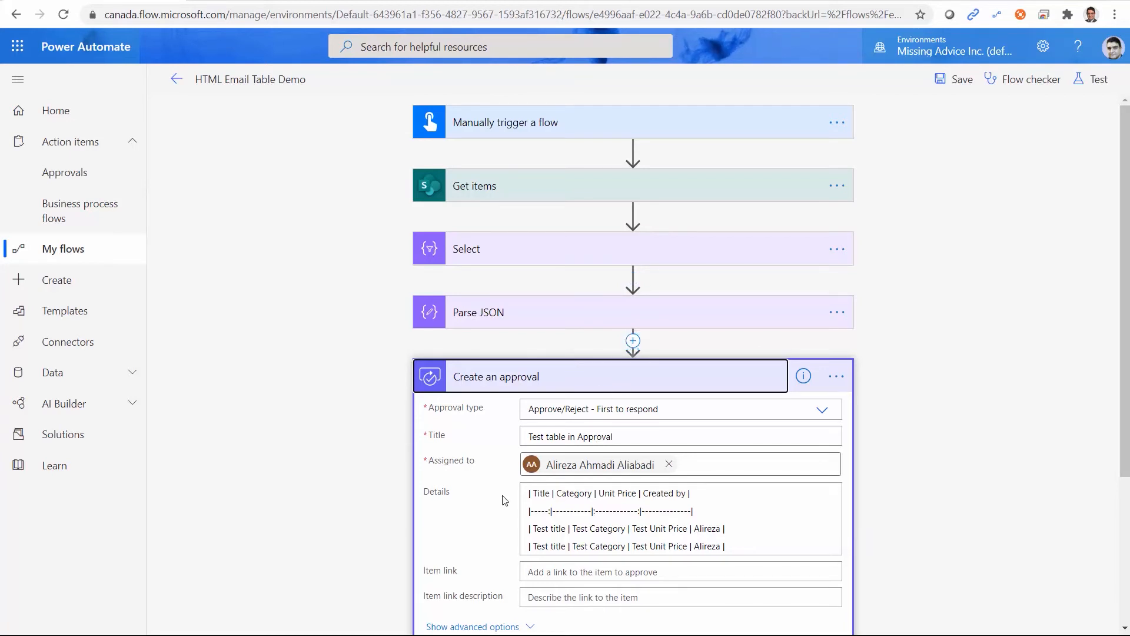
left_click(528, 493)
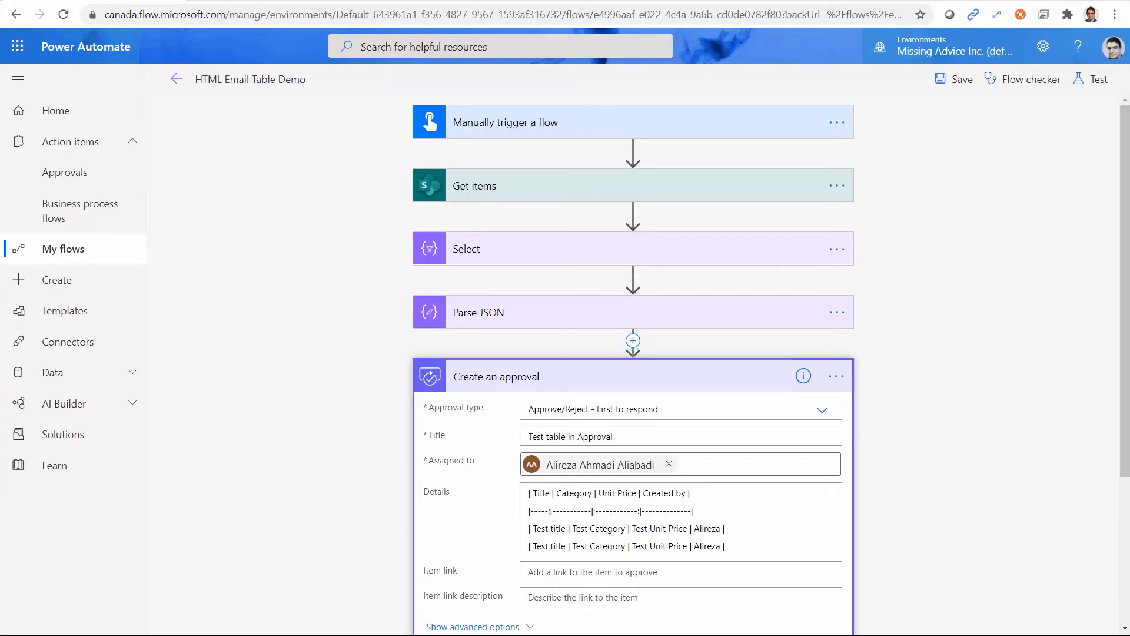
left_click_drag(701, 513, 499, 485)
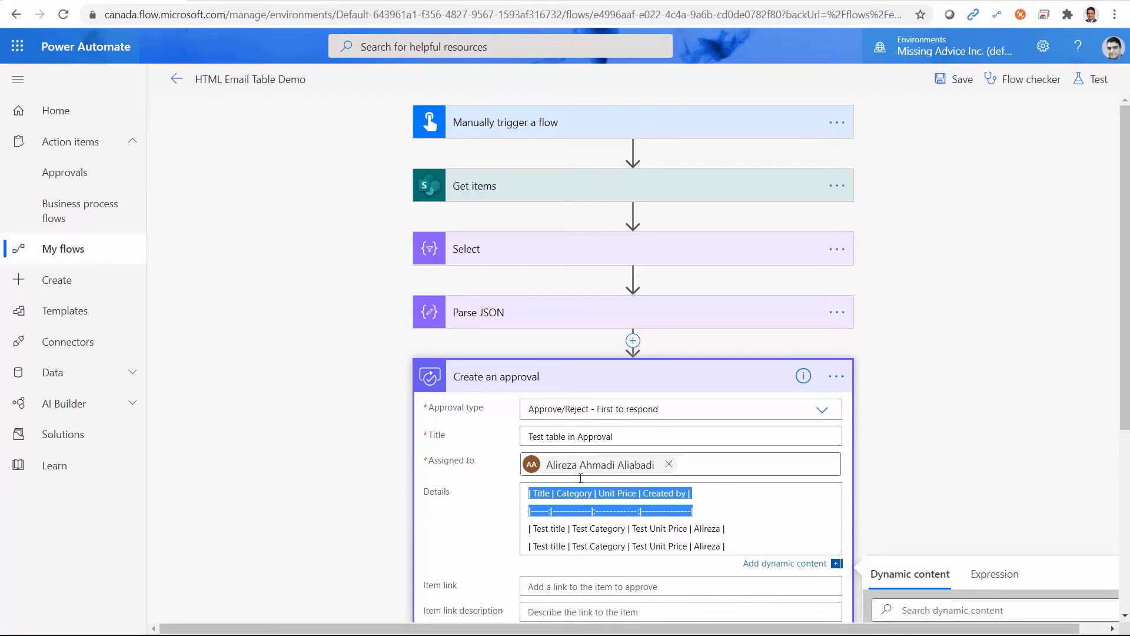
Insert an Initialize variable action between Parse JSON and Create an approval.
left_click(633, 342)
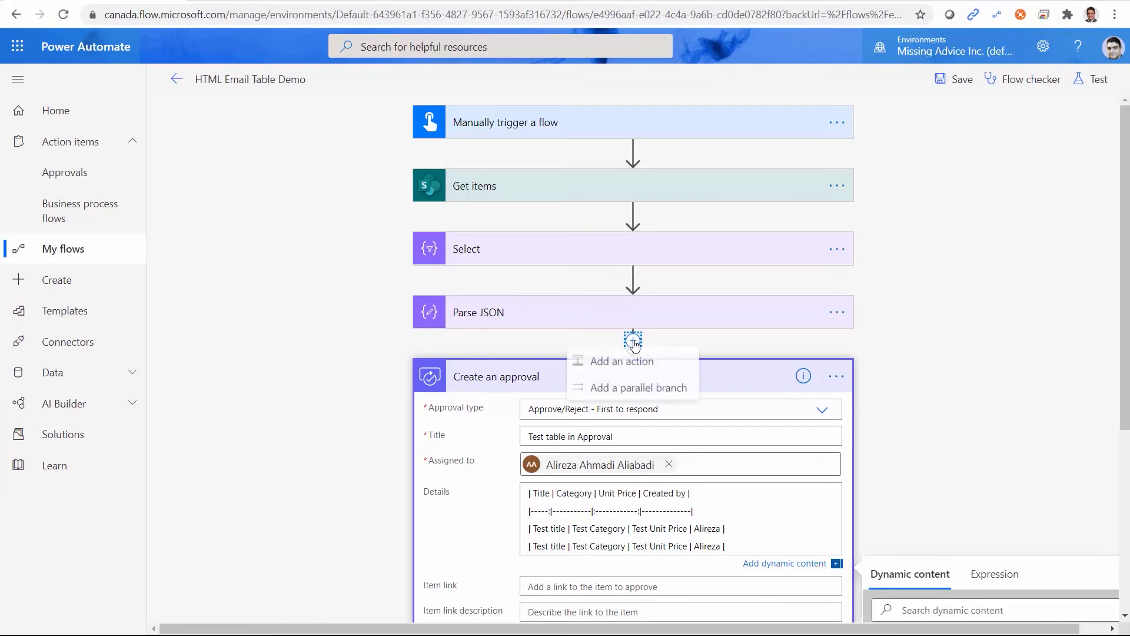
left_click(637, 361)
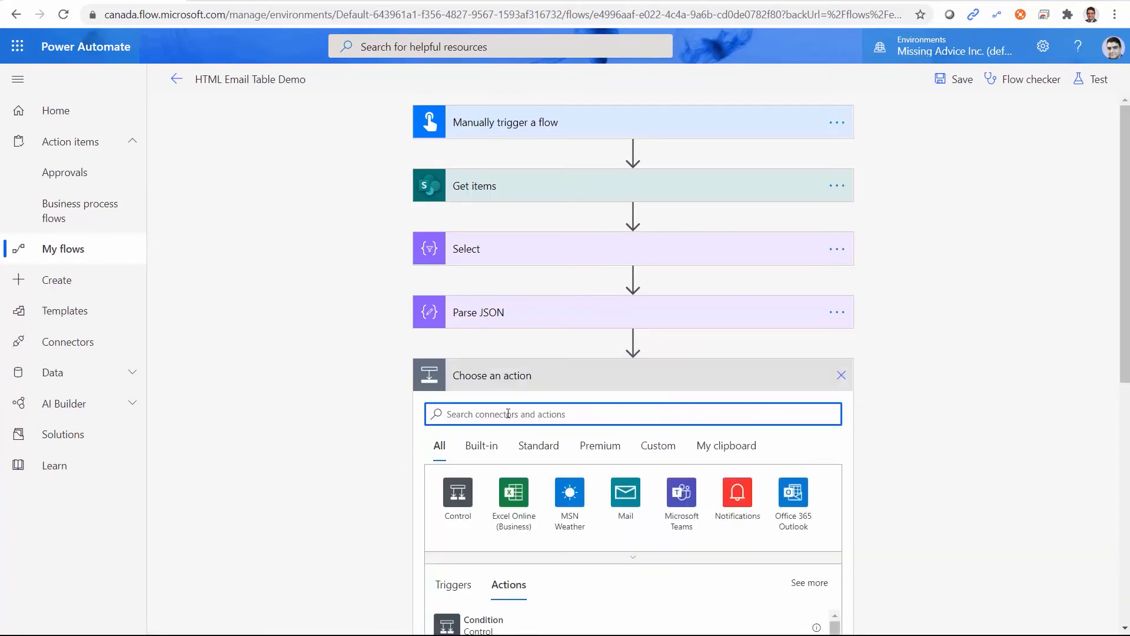
type("Variable")
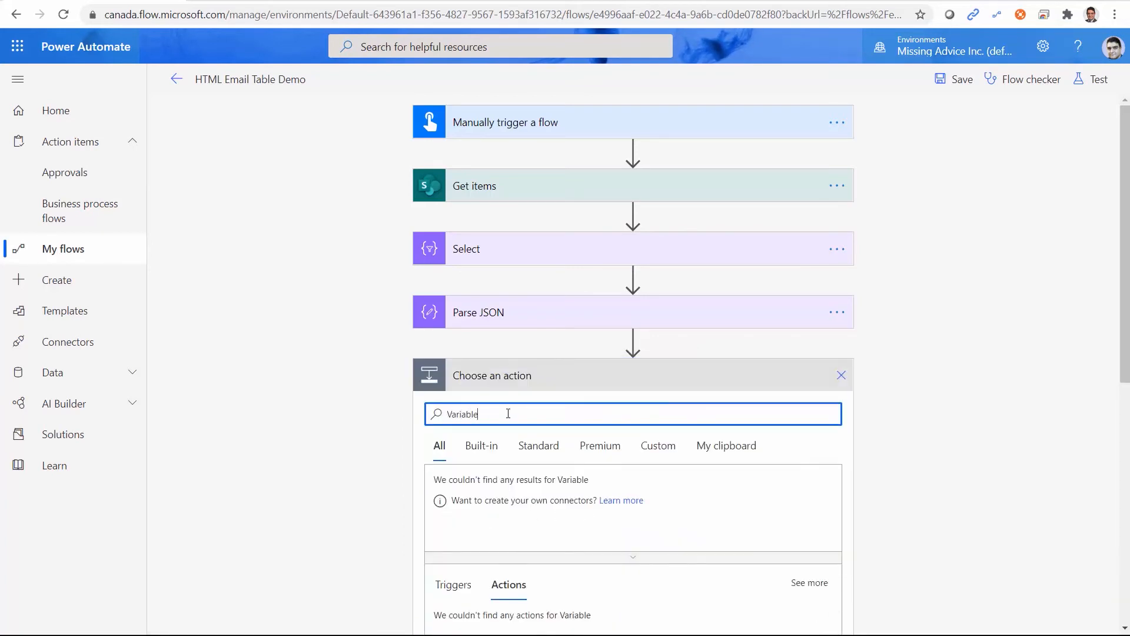
scroll(916, 577, "down", 3)
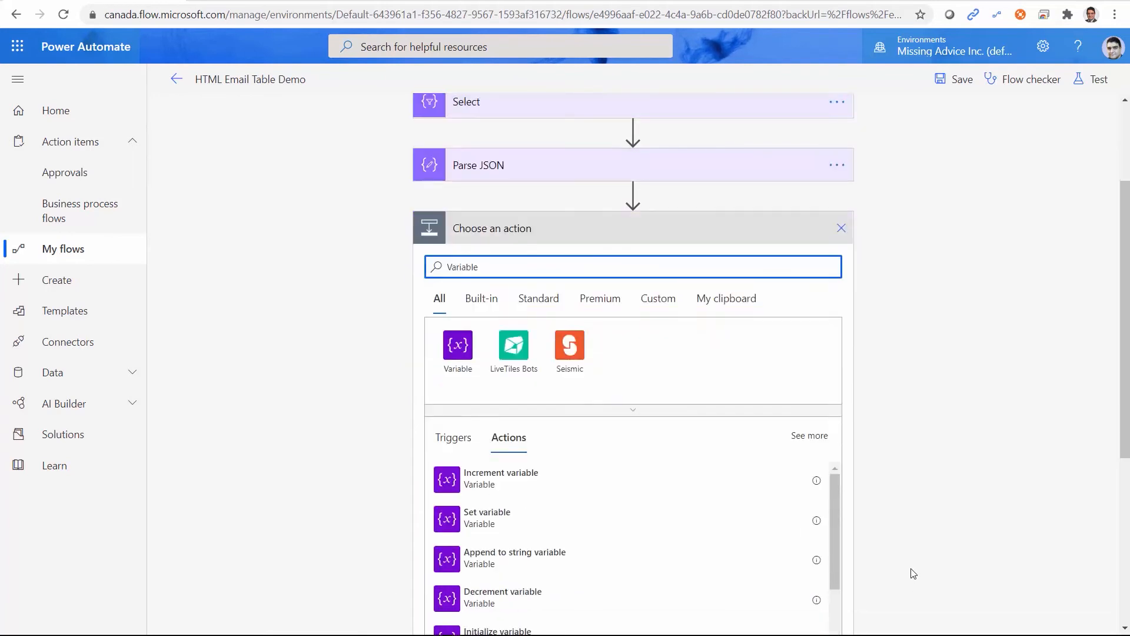
scroll(903, 571, "down", 1)
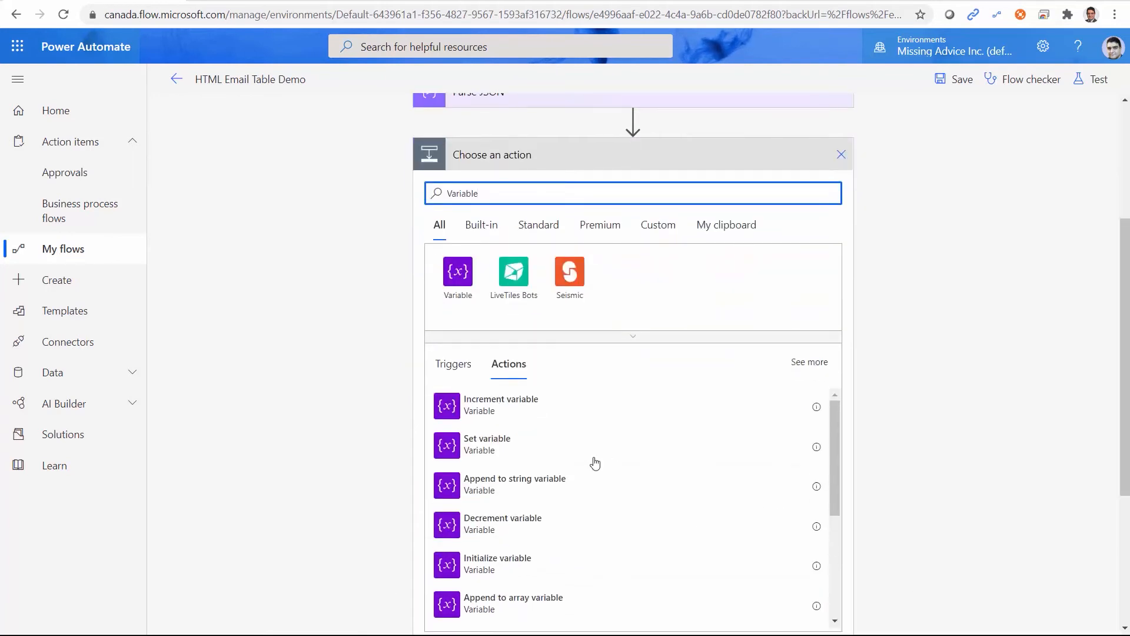
left_click(612, 557)
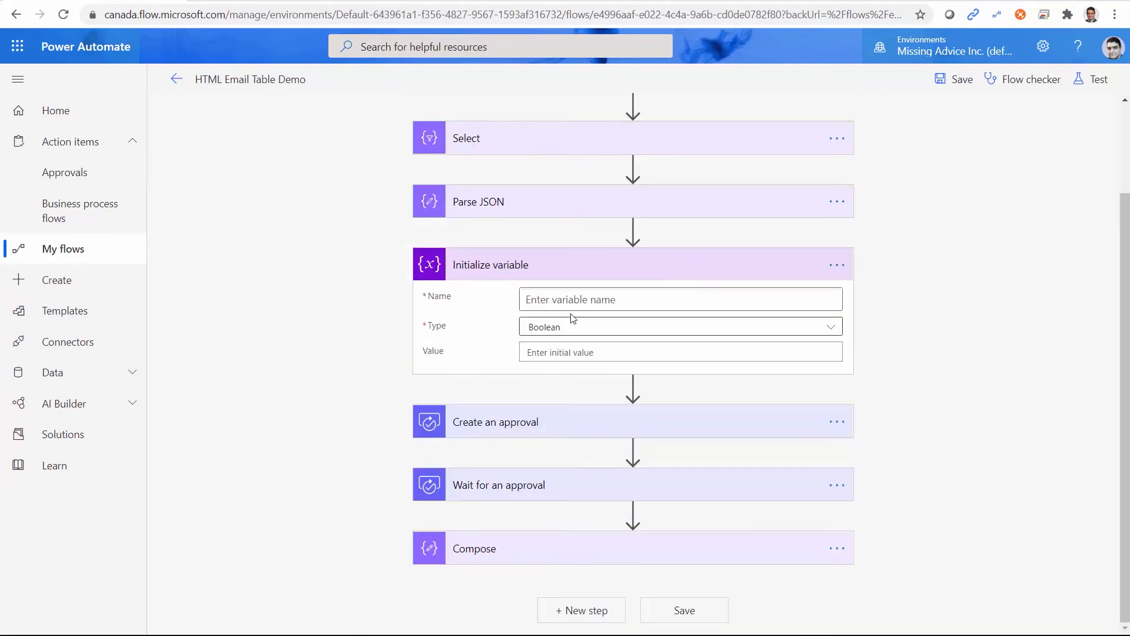
Name the variable "Approval Message", set its type to String, and paste the copied table header and separator lines as its initial value.
left_click(598, 302)
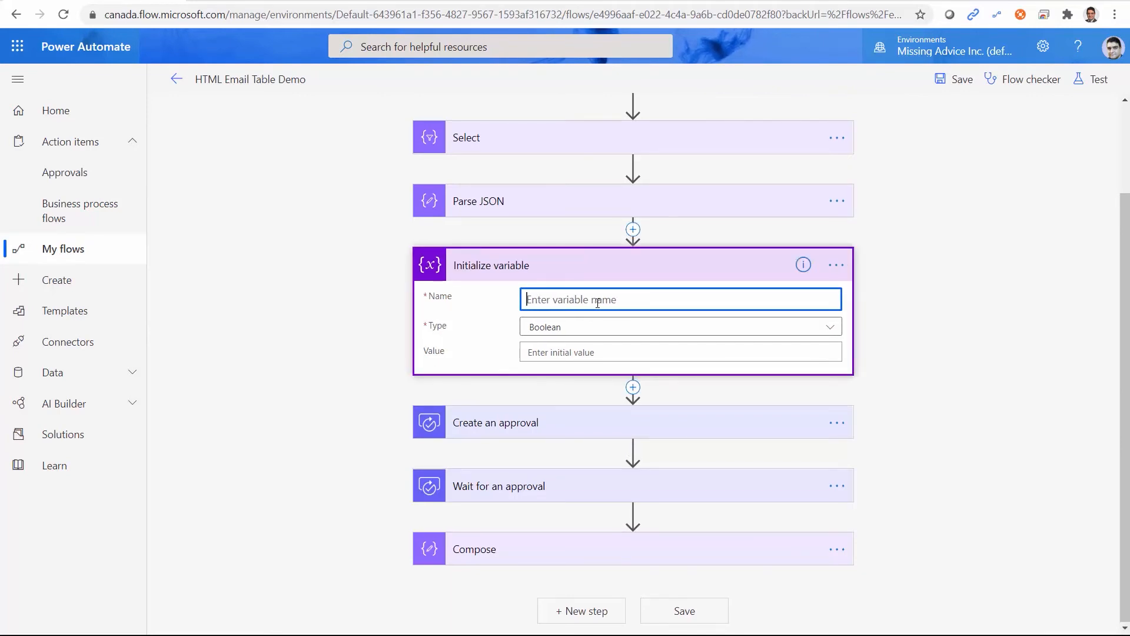
type("Approval Message")
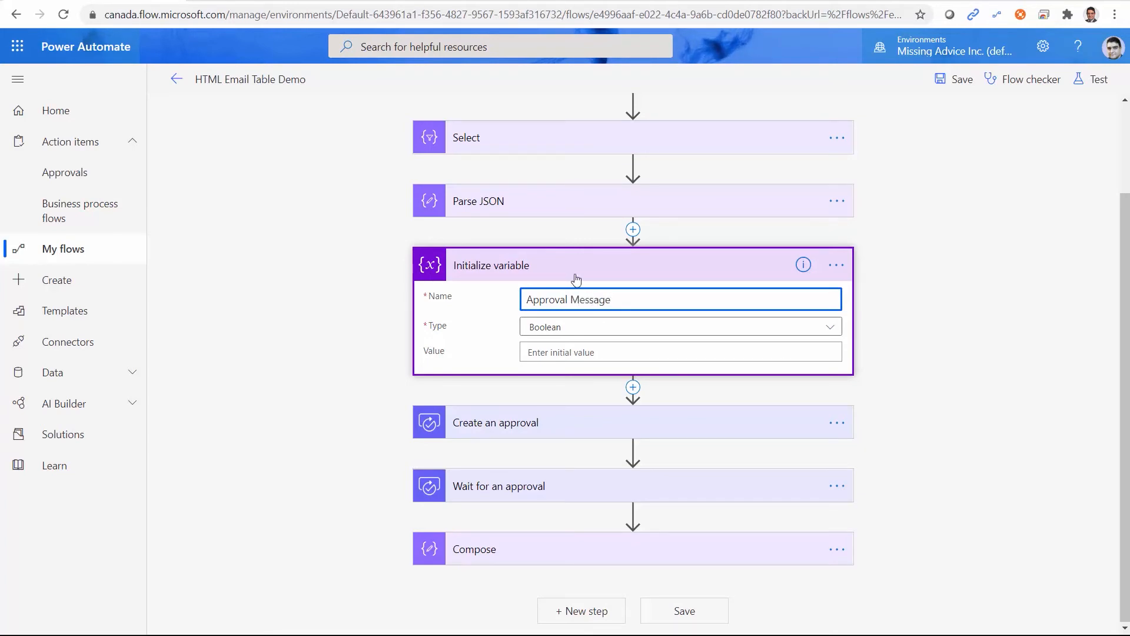
left_click(590, 333)
left_click(559, 430)
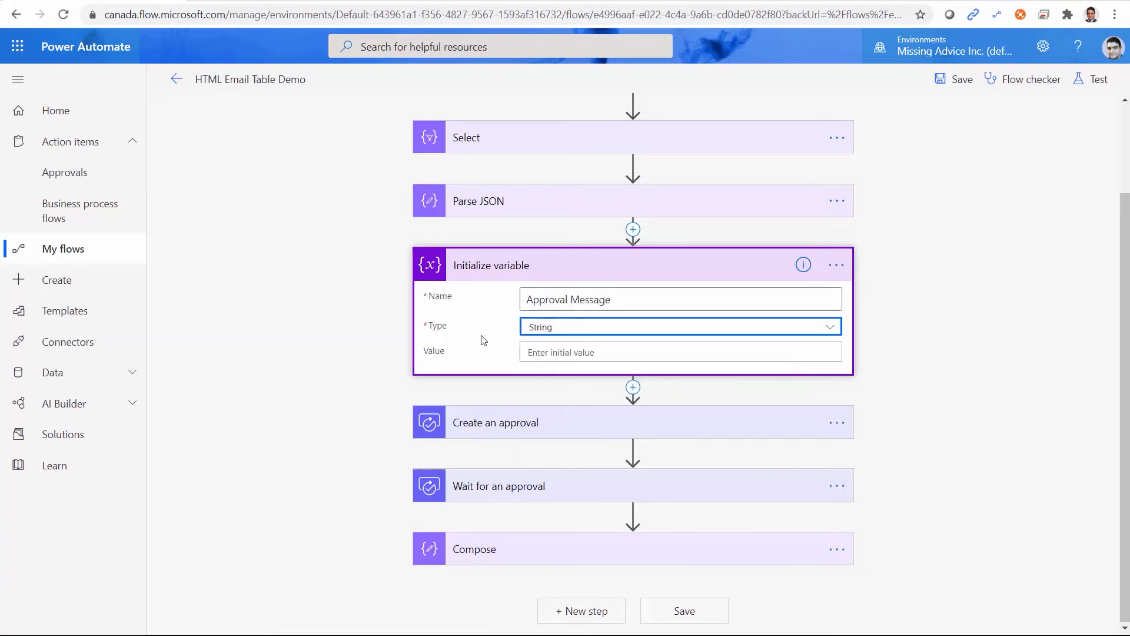
left_click(548, 352)
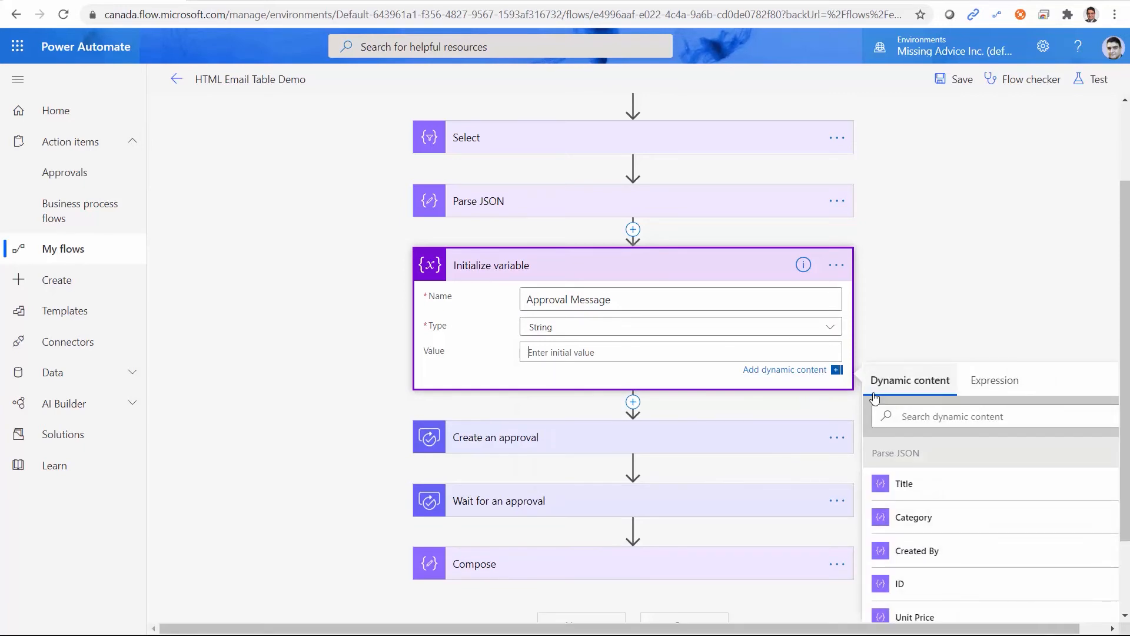
type("| Title | Category | Unit Price | Created by | |-------|----------|------------|------------|")
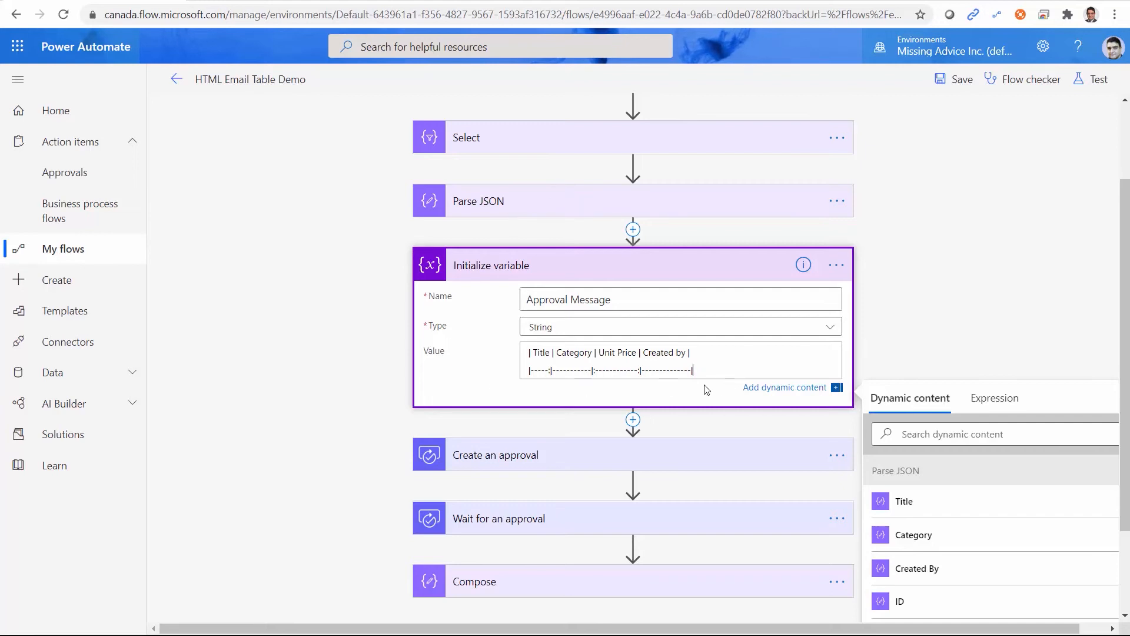
Insert an Append to string variable action between Initialize variable and Create an approval.
left_click(633, 421)
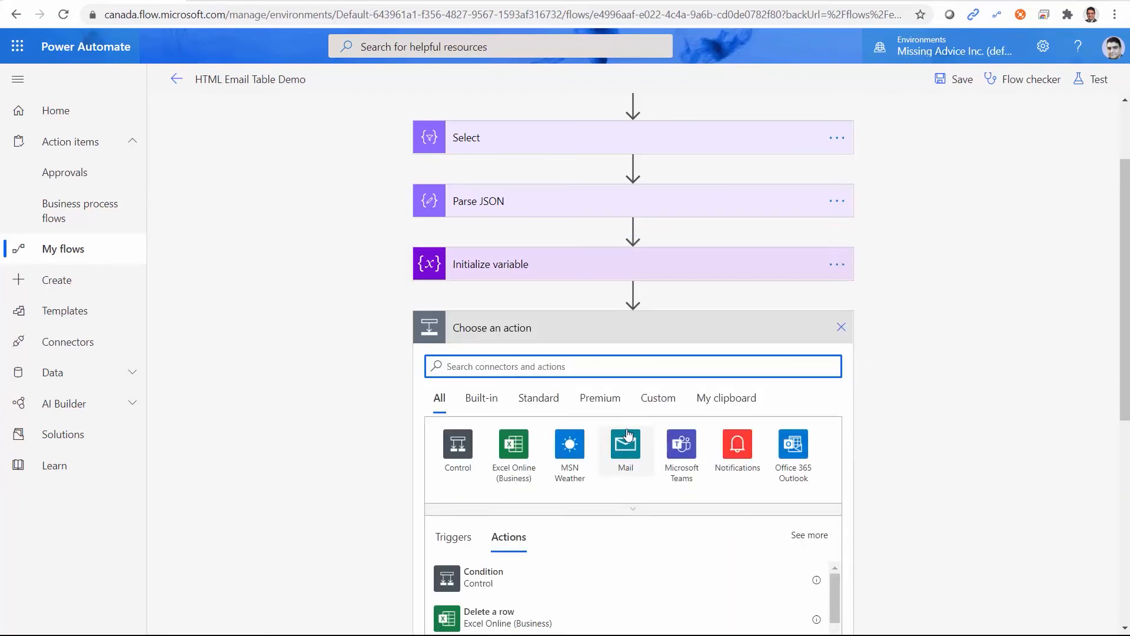
type("Variab")
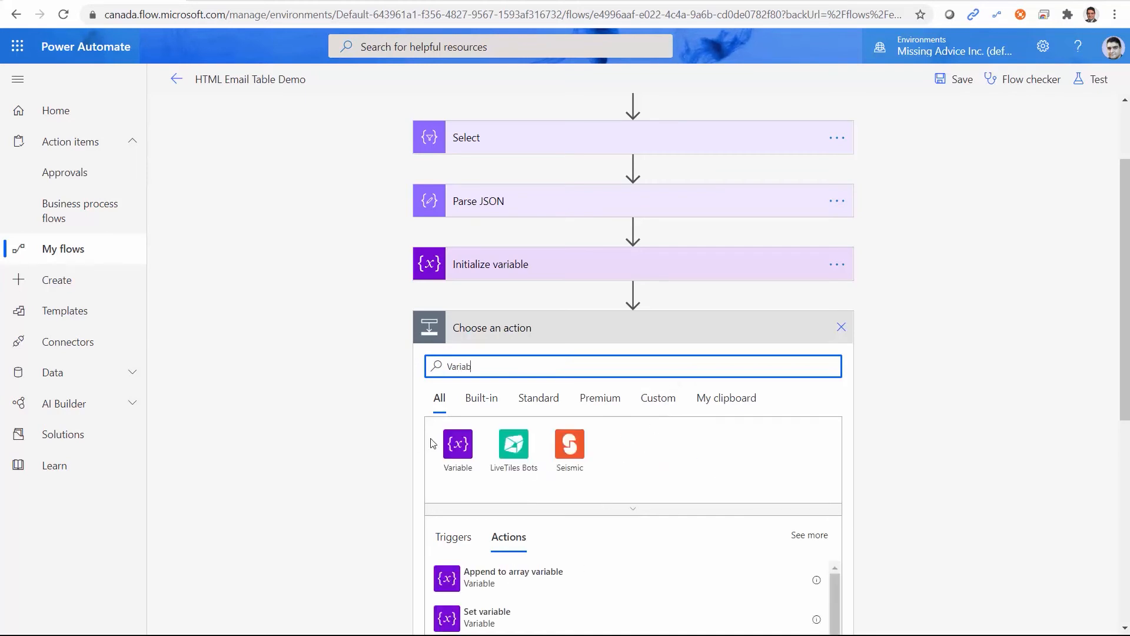
left_click(458, 445)
scroll(1009, 492, "down", 3)
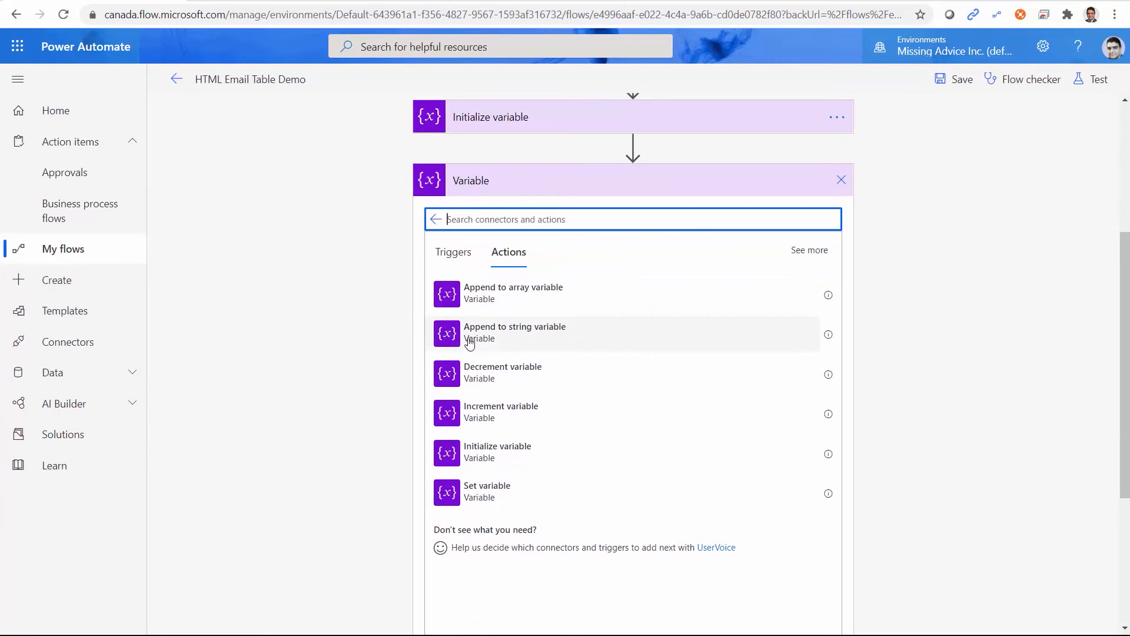
left_click(450, 338)
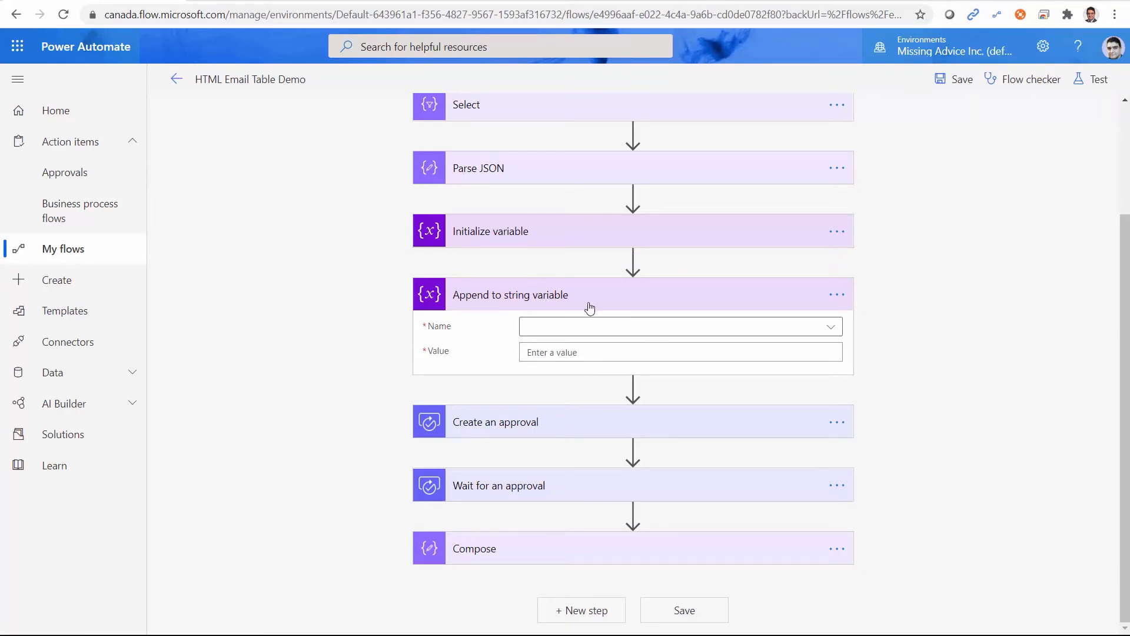
Review the Initialize variable settings and choose Approval Message as the variable for the Append to string variable action.
left_click(528, 244)
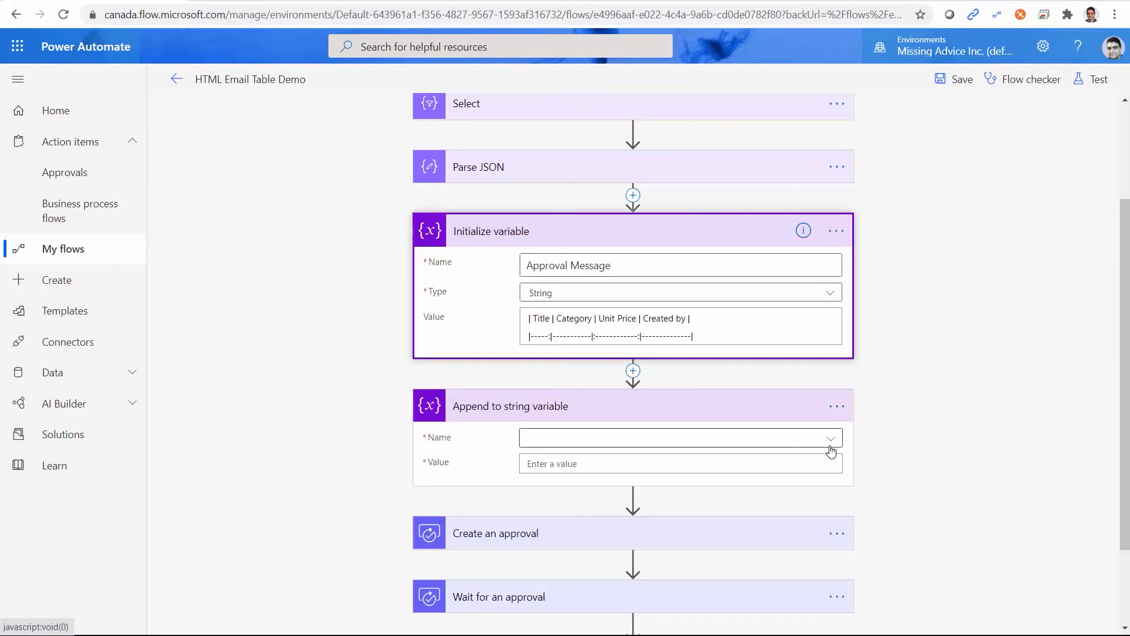
left_click(762, 437)
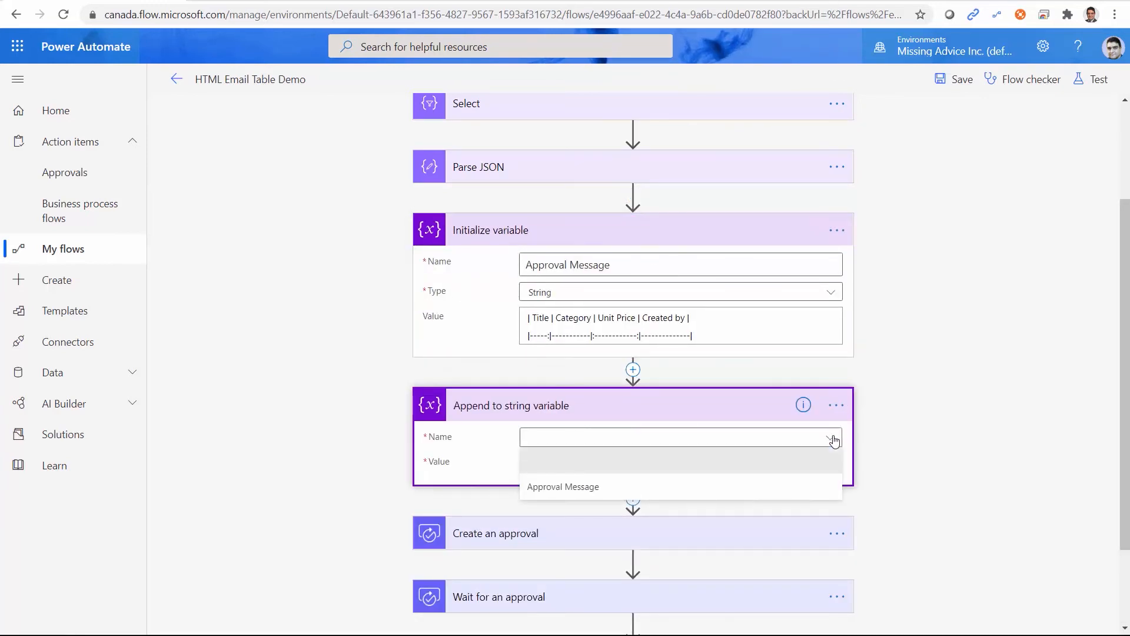
left_click(537, 486)
left_click(554, 236)
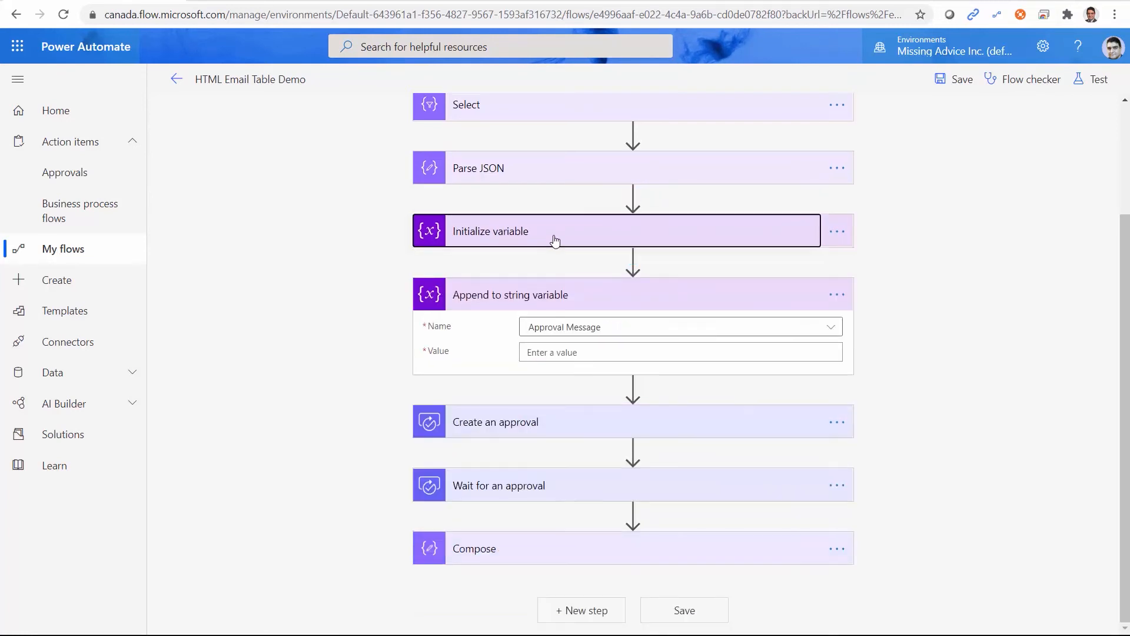
Insert an Apply to each loop between Initialize variable and Append to string variable.
left_click(552, 354)
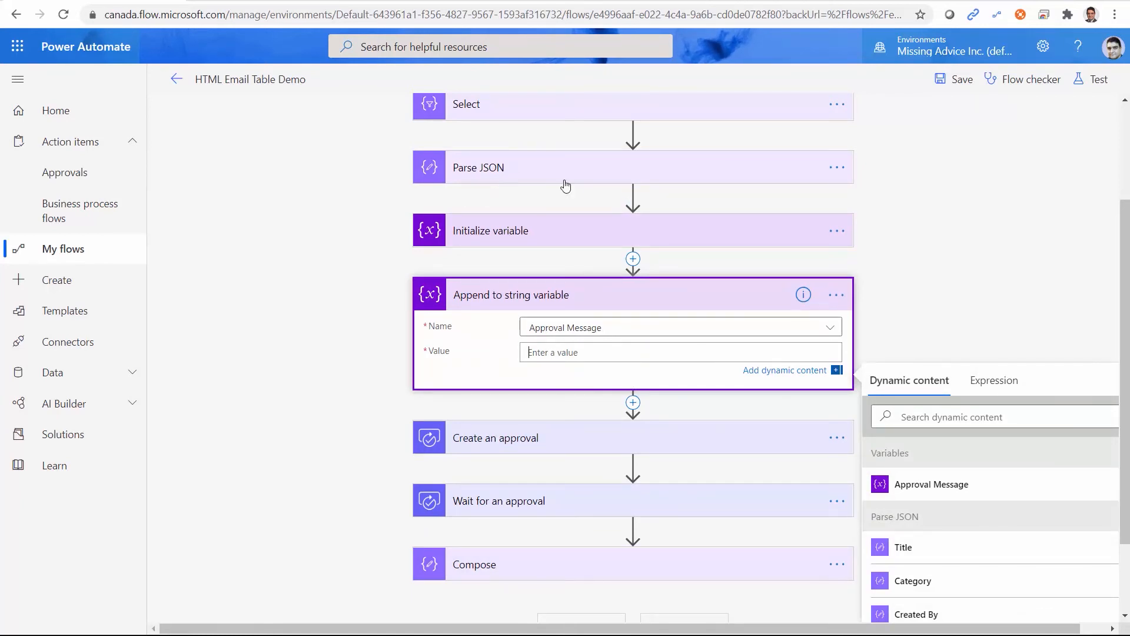
left_click(633, 258)
left_click(628, 280)
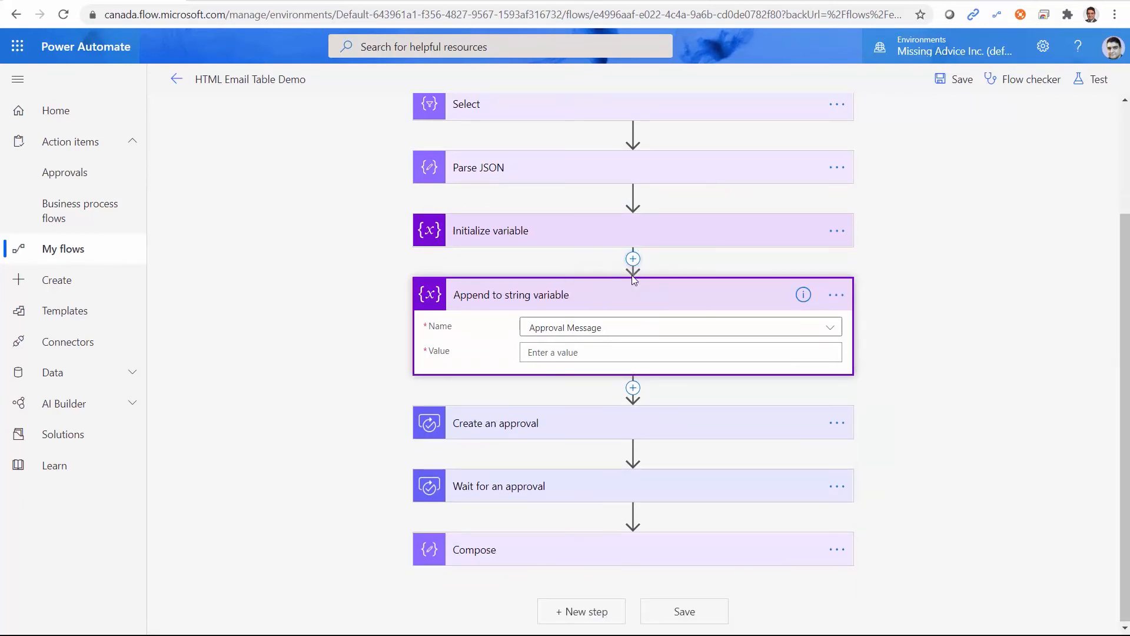
type("Appl")
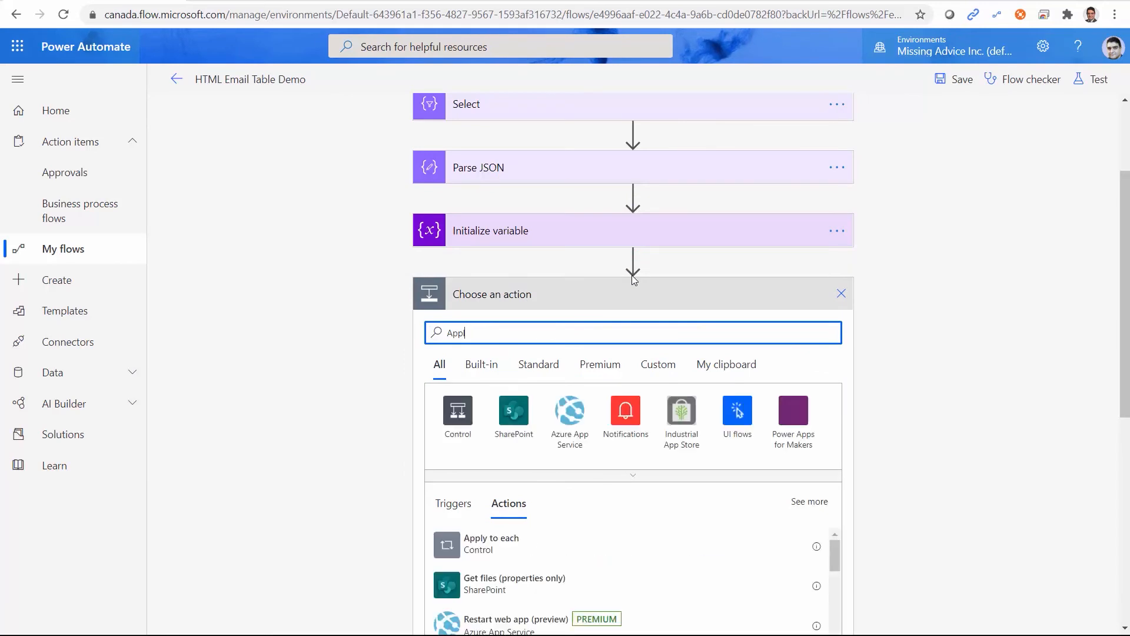
key("Down")
key("Return")
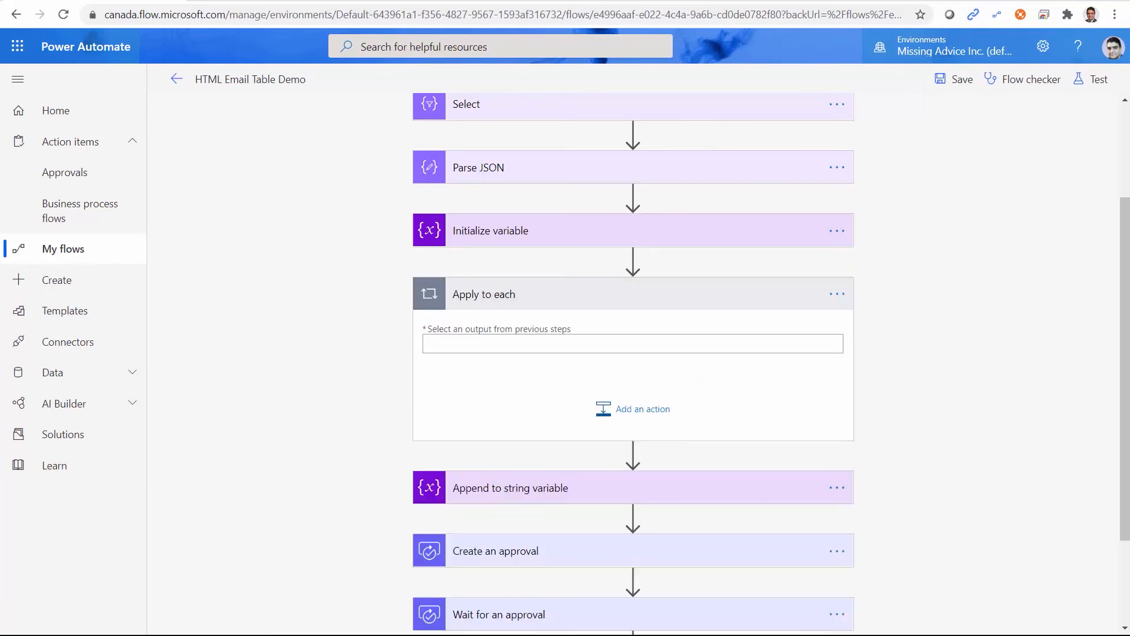
Set the Apply to each loop's input to the Body output of Parse JSON.
scroll(734, 473, "up", 1)
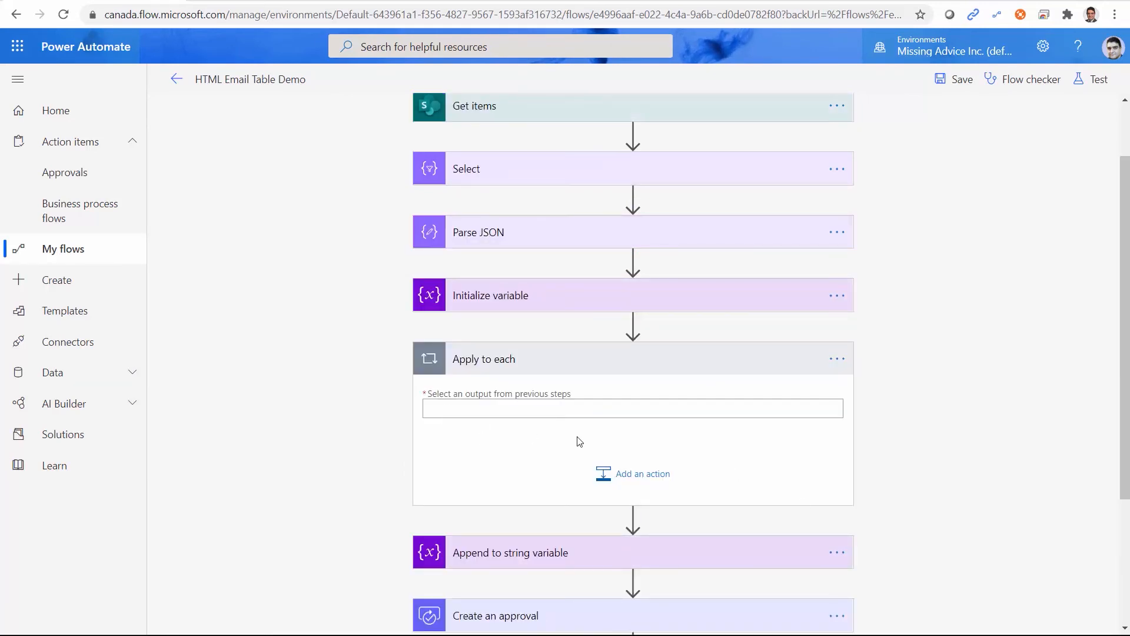
left_click(512, 407)
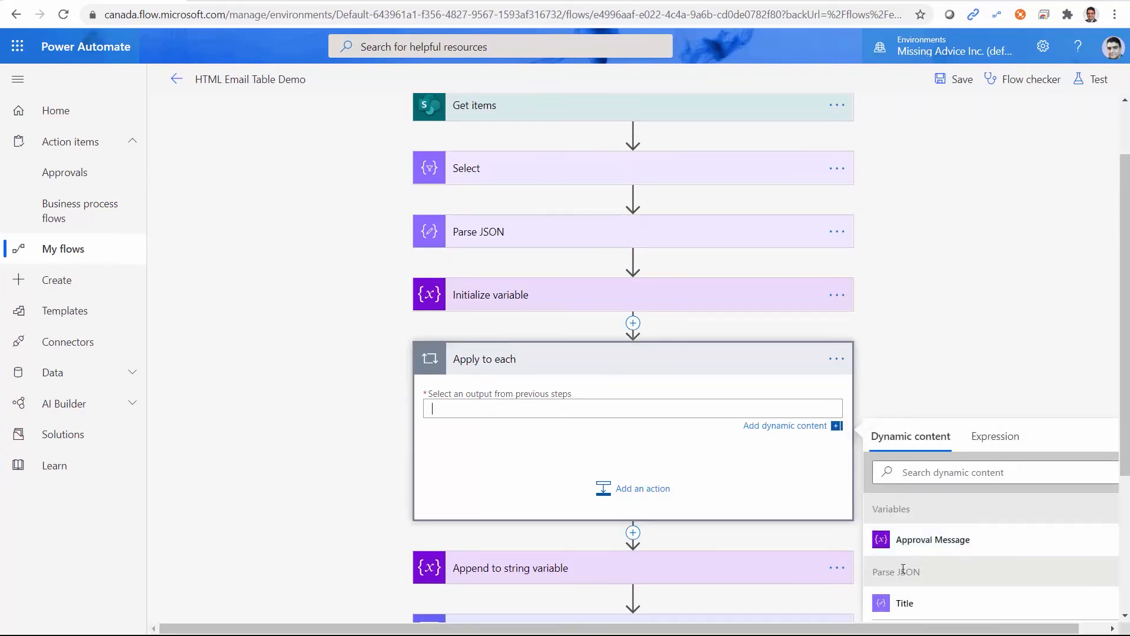
scroll(1039, 562, "down", 3)
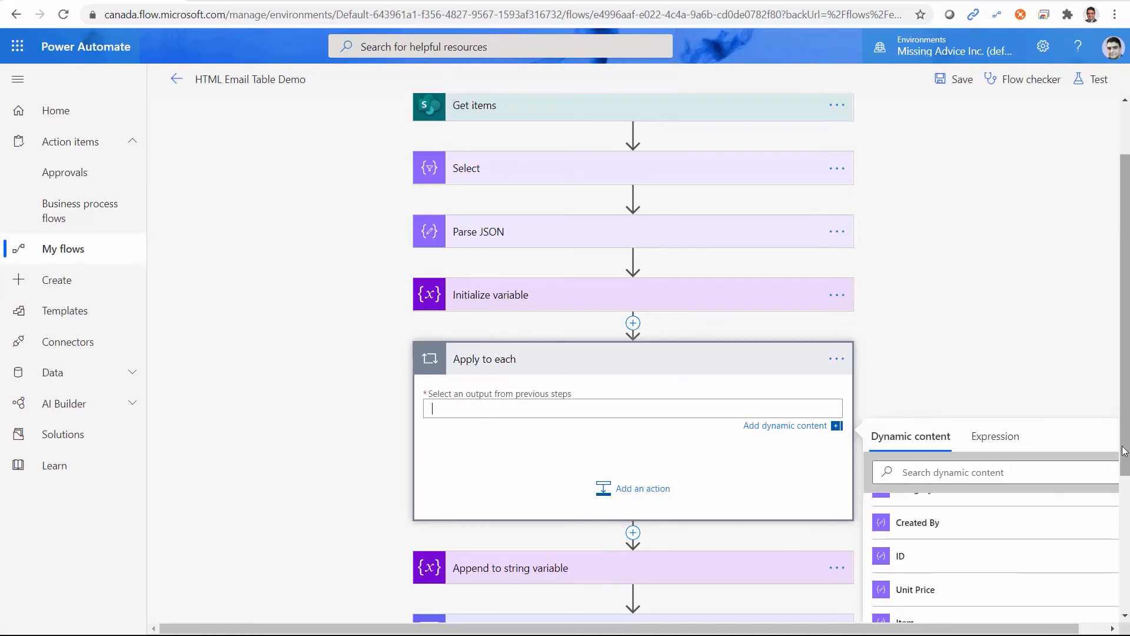
scroll(1036, 563, "down", 2)
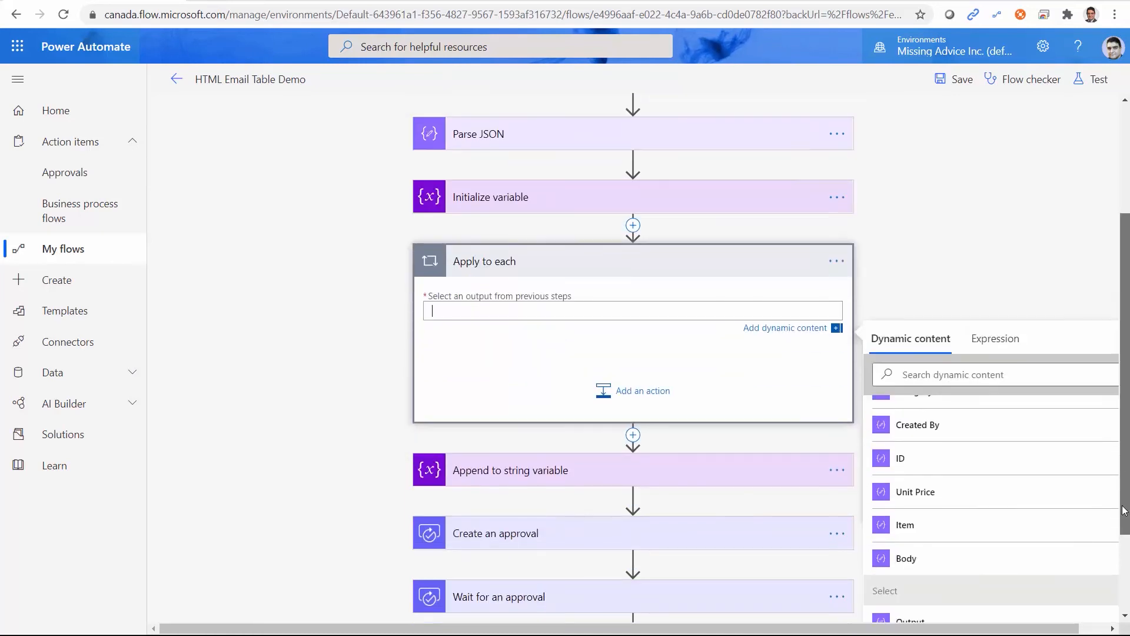
left_click(951, 564)
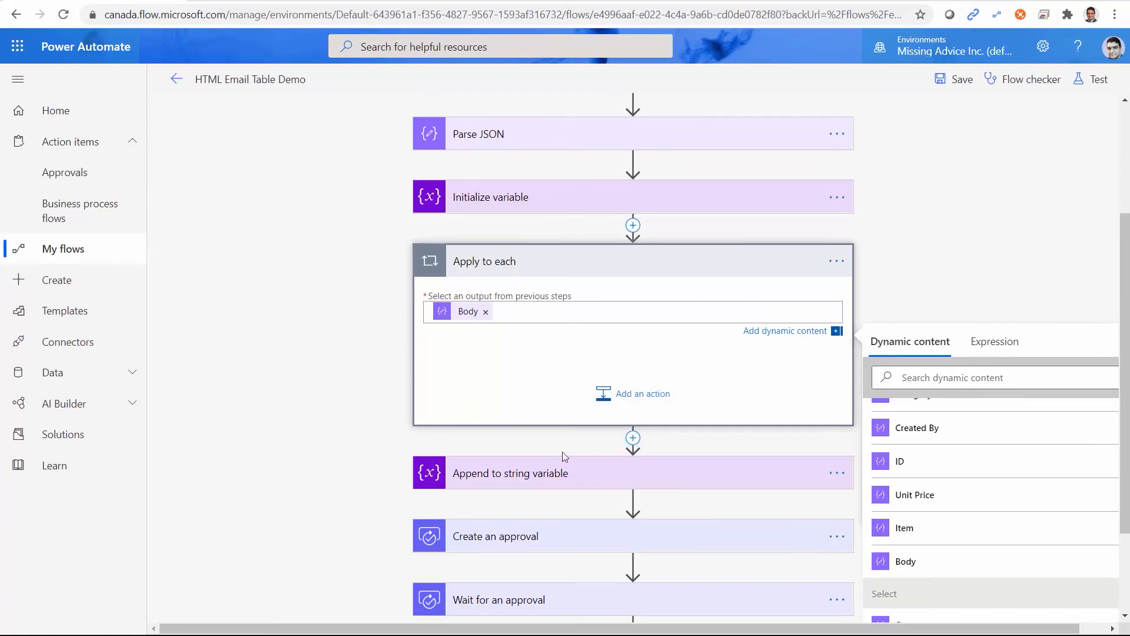
Move the Append to string variable action into the Apply to each loop and expand its settings.
left_click_drag(593, 481, 619, 381)
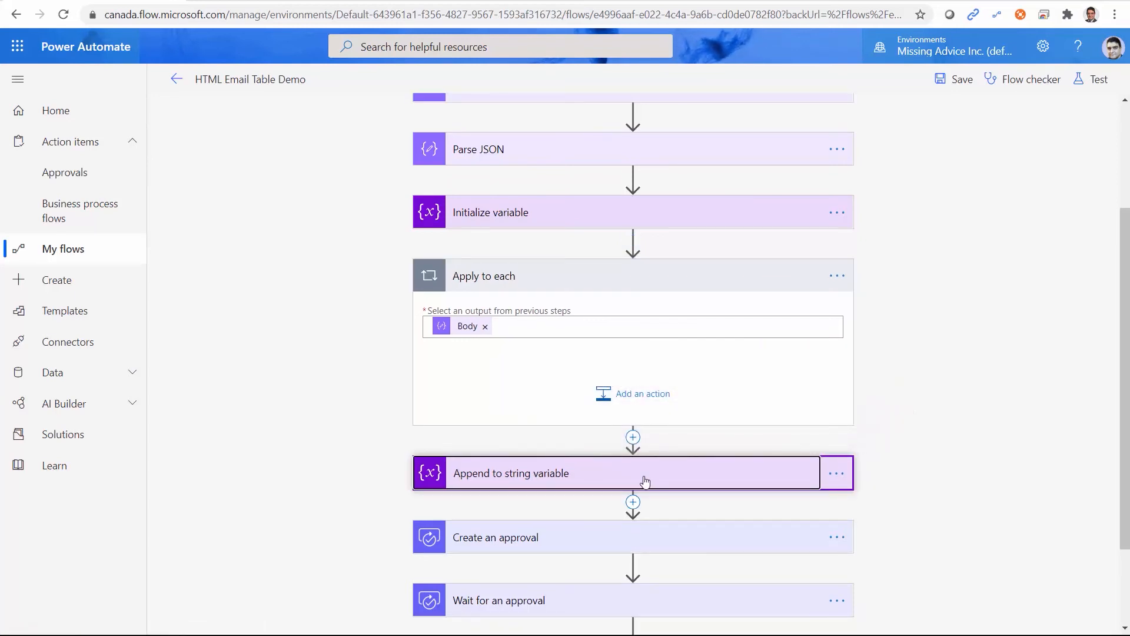
left_click_drag(593, 481, 606, 354)
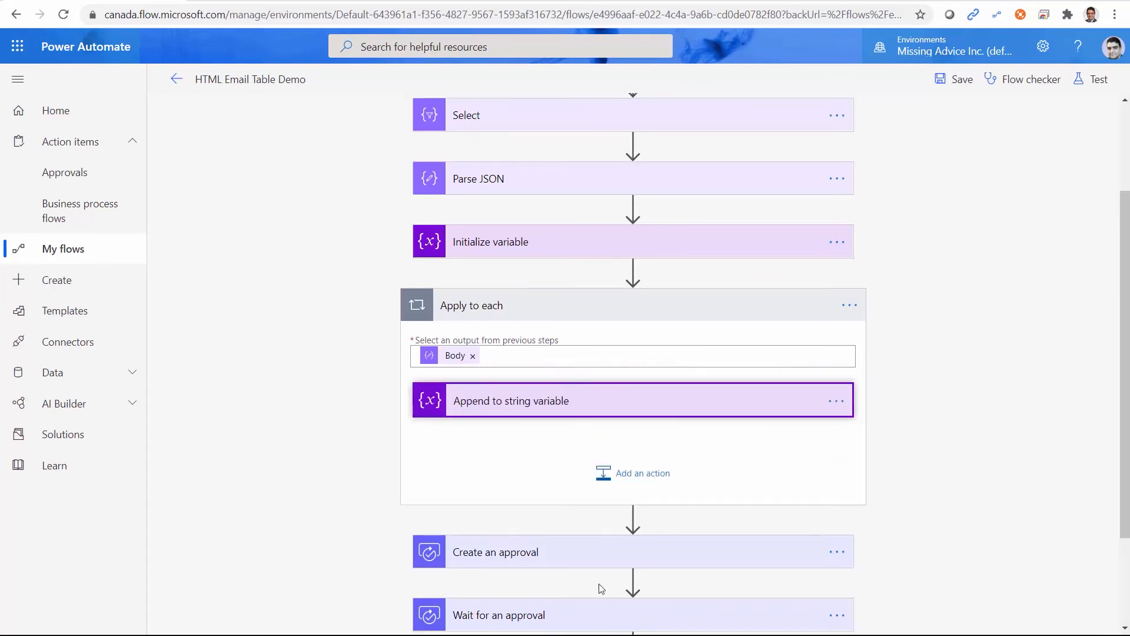
left_click(641, 404)
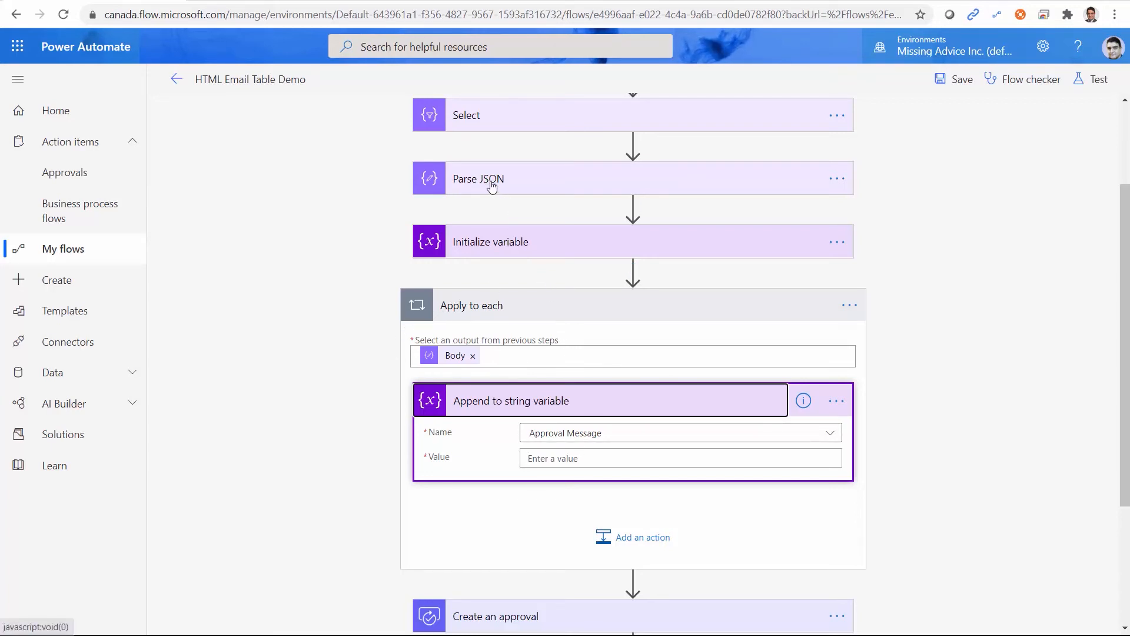
Build the append value as a pipe-delimited row of the Parse JSON fields Title, Category, Unit Price and Created By, matching the sample table rows.
left_click(549, 460)
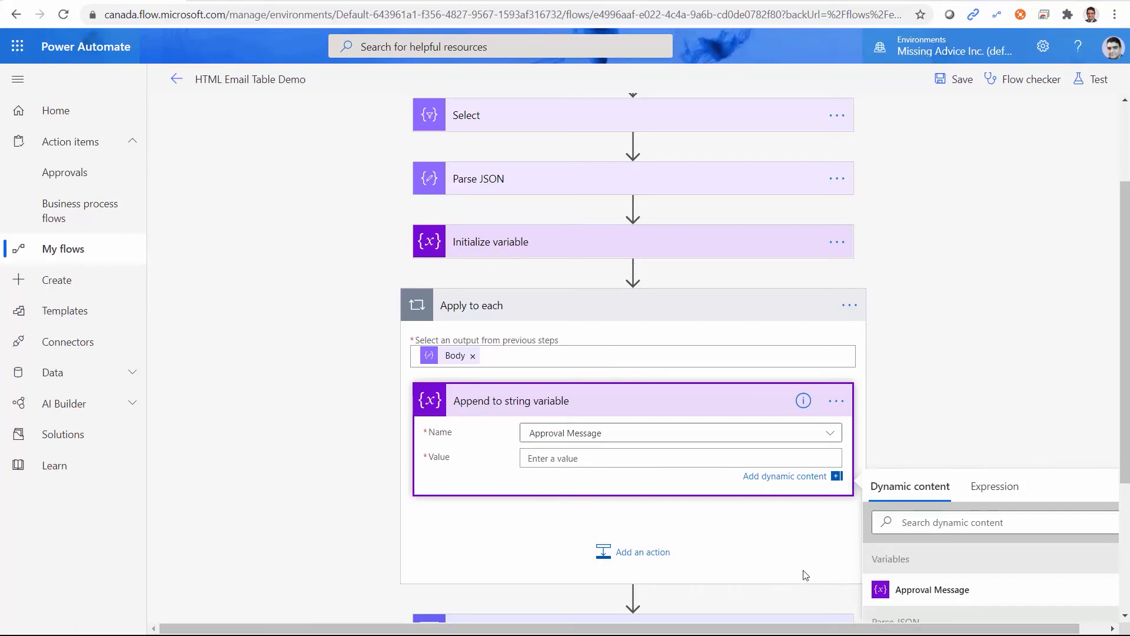
scroll(948, 270, "down", 3)
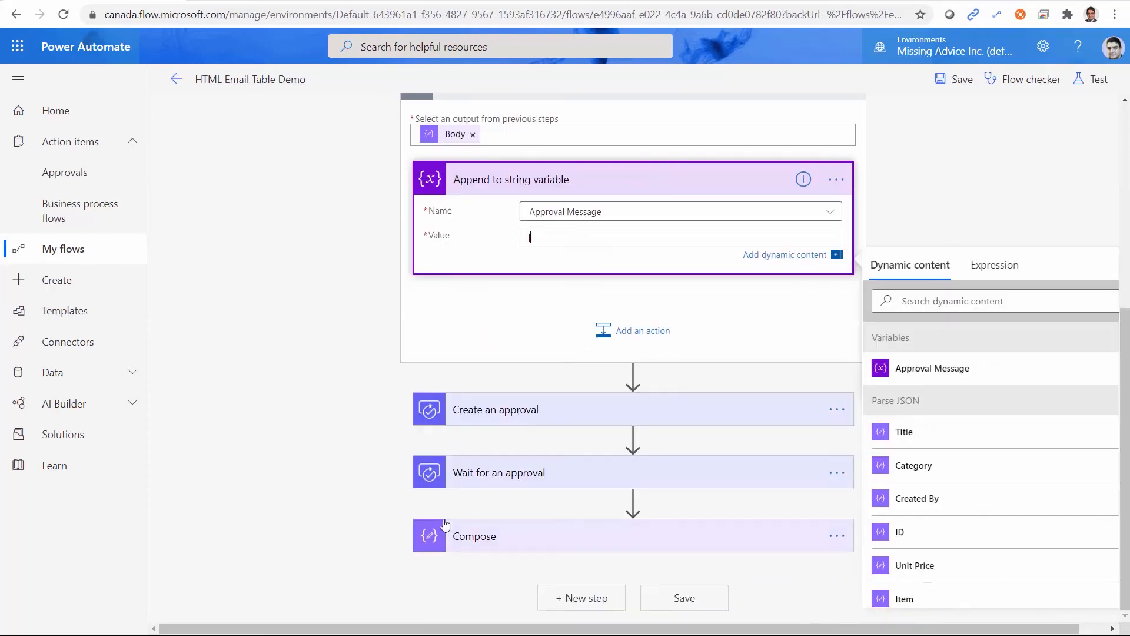
left_click(529, 416)
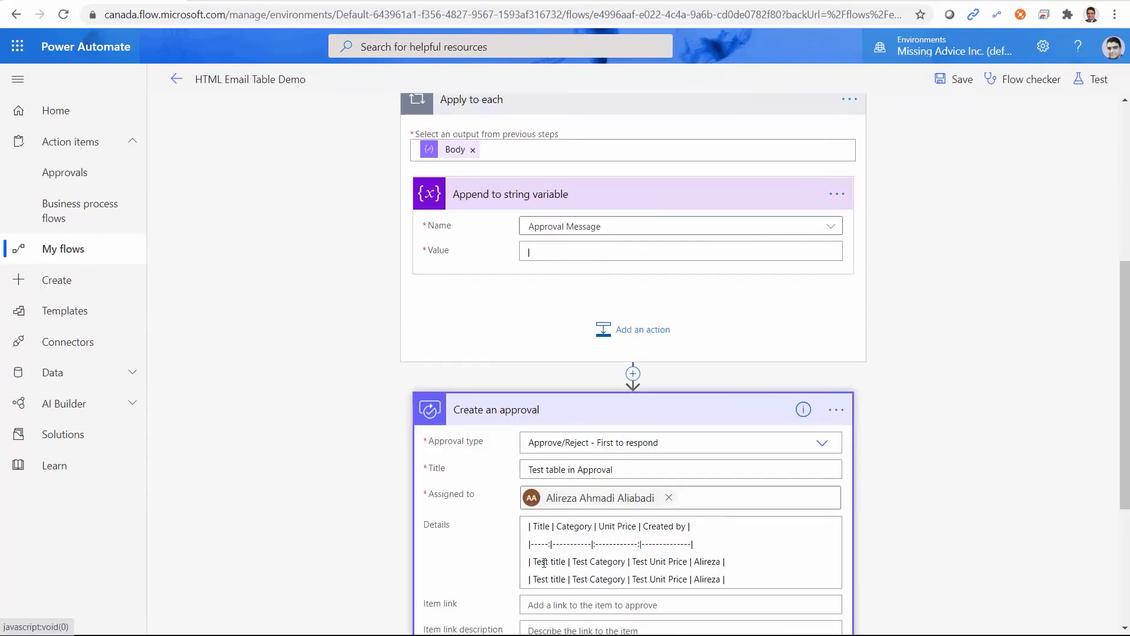
left_click(546, 250)
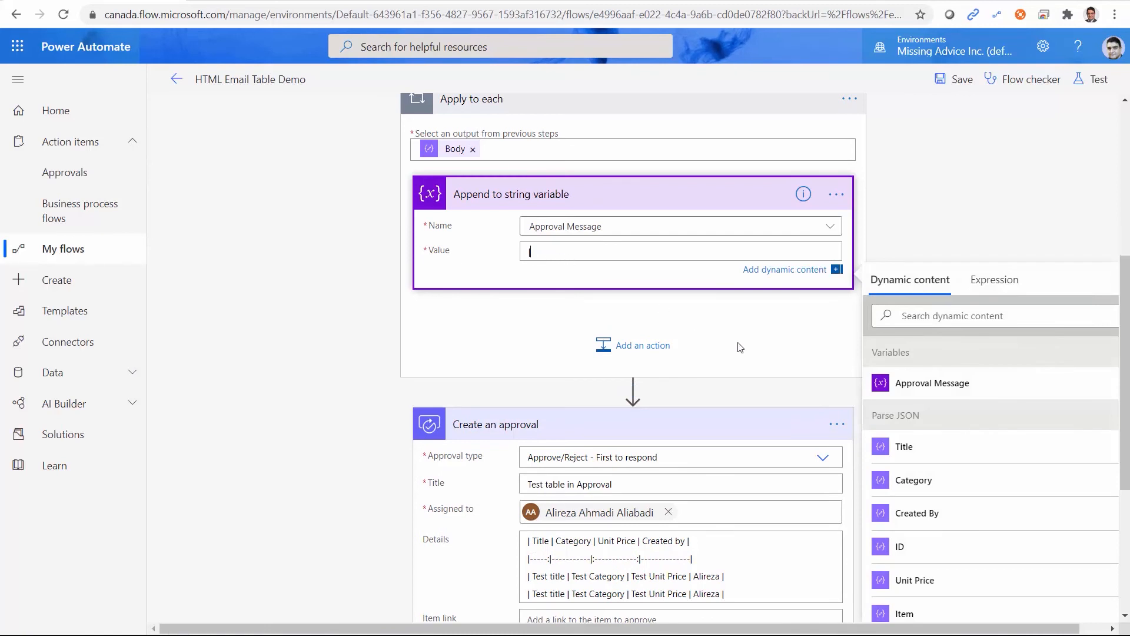
left_click(917, 447)
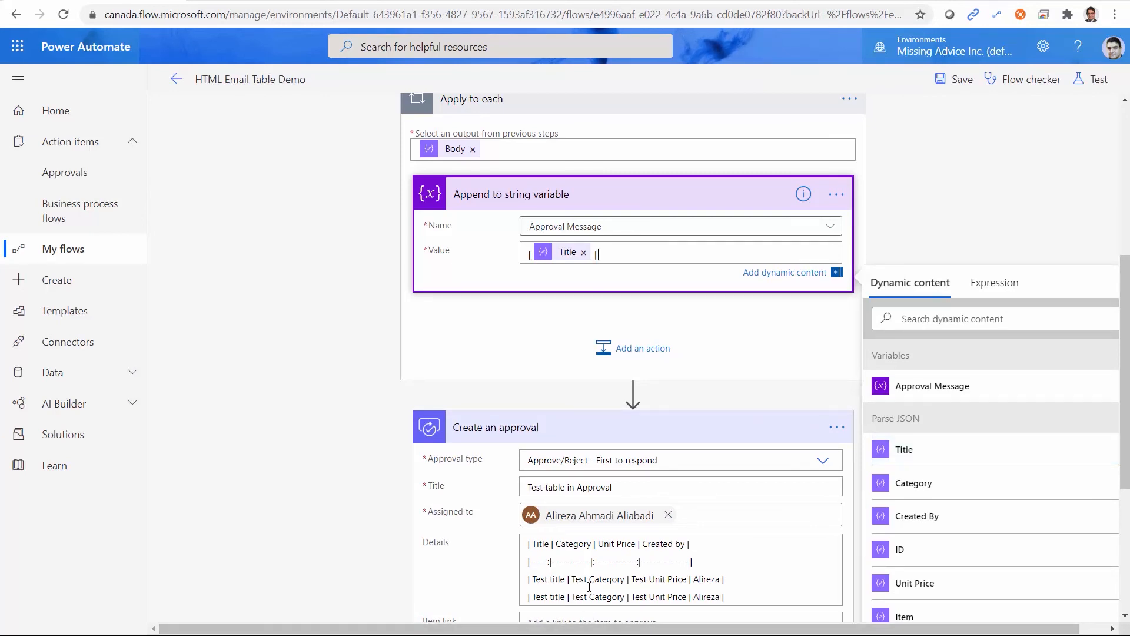
left_click(916, 485)
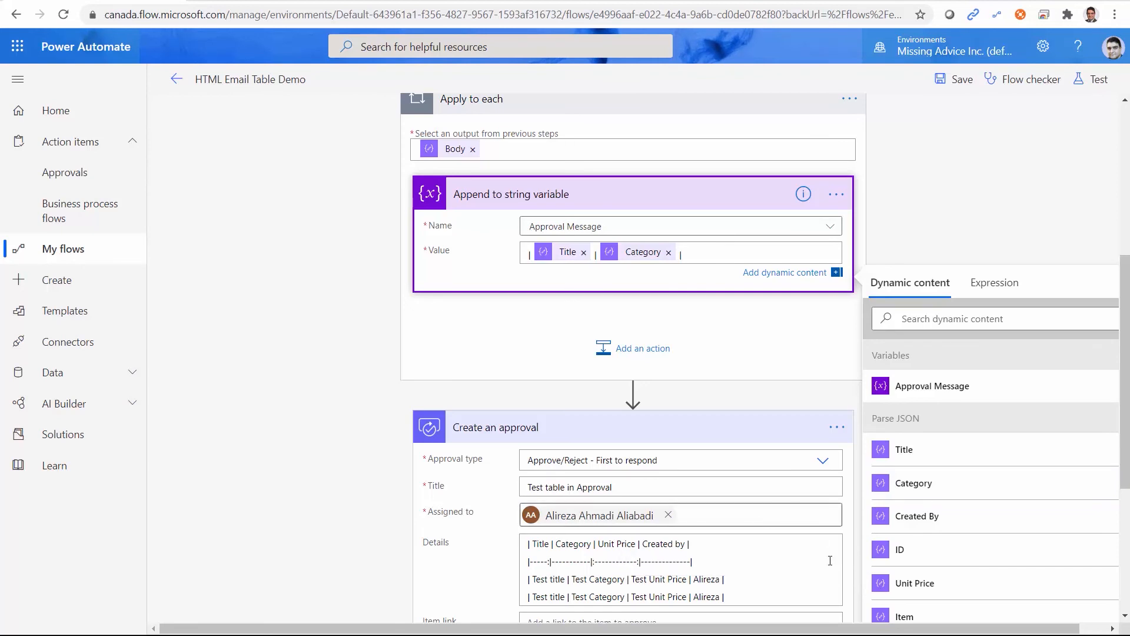
left_click(944, 590)
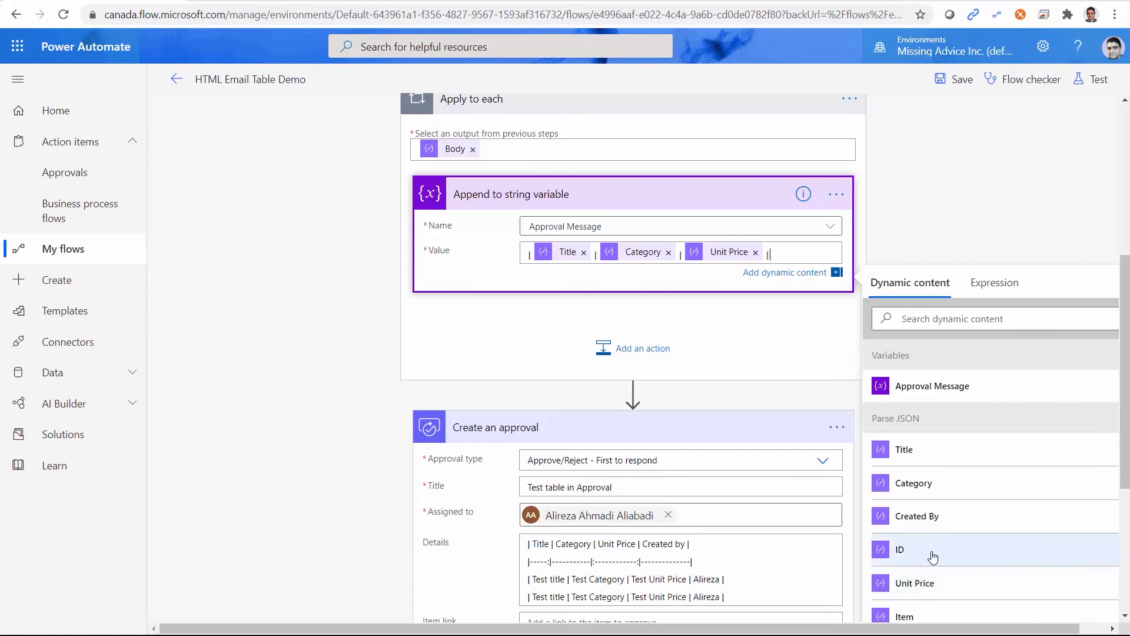
left_click(927, 525)
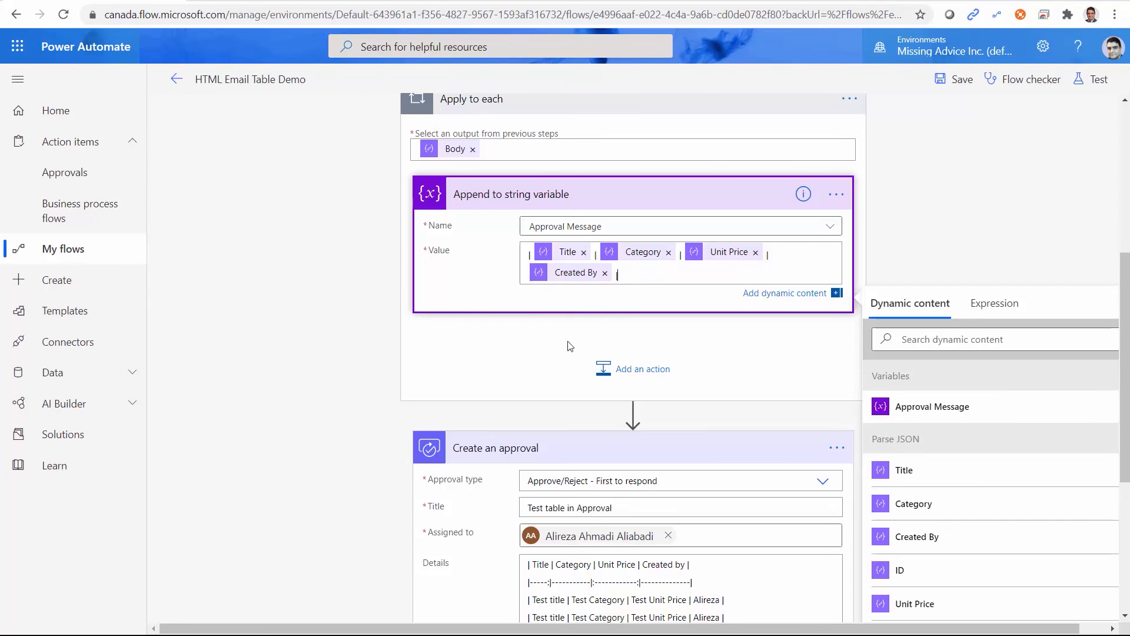
Check the initial table value in Initialize variable and add a line break before the row in the Append to string variable value.
scroll(568, 341, "up", 3)
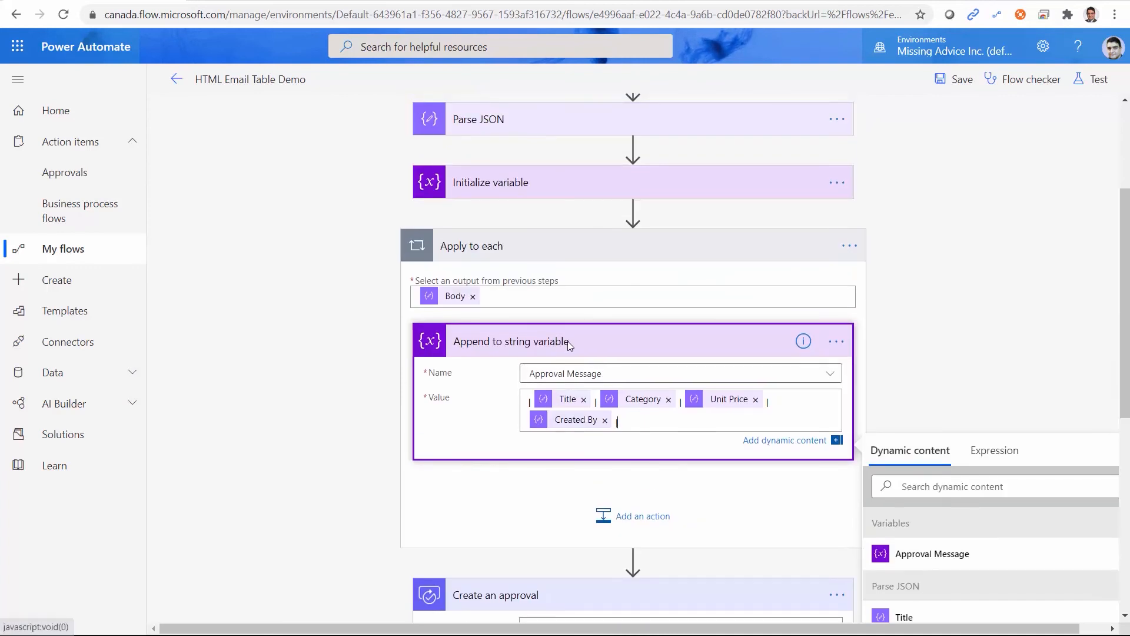
left_click(553, 193)
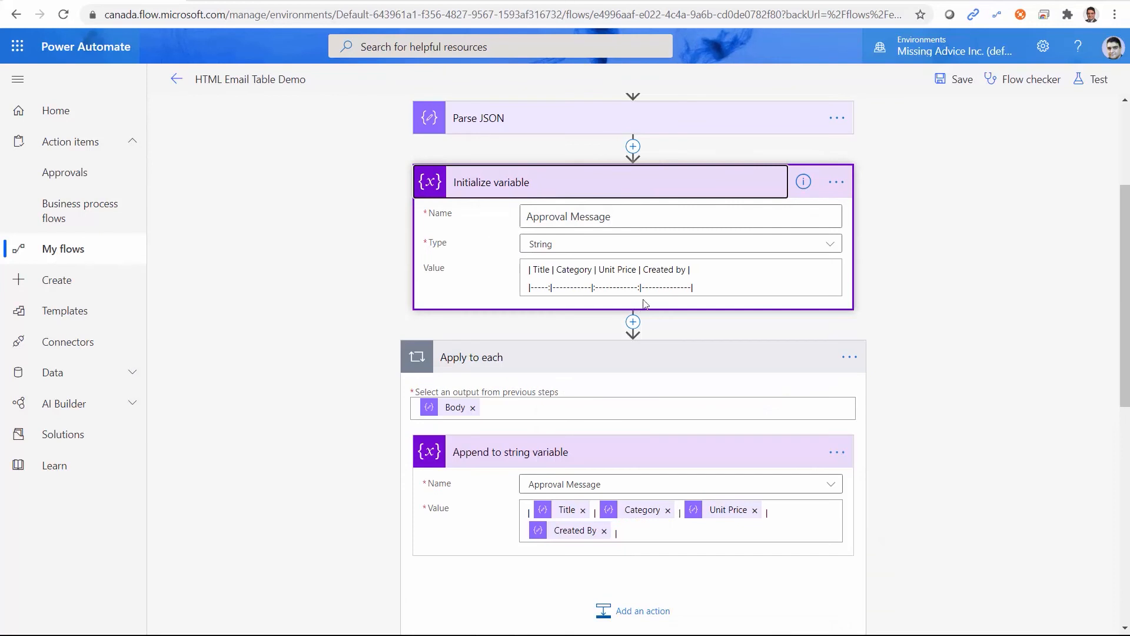
left_click(707, 286)
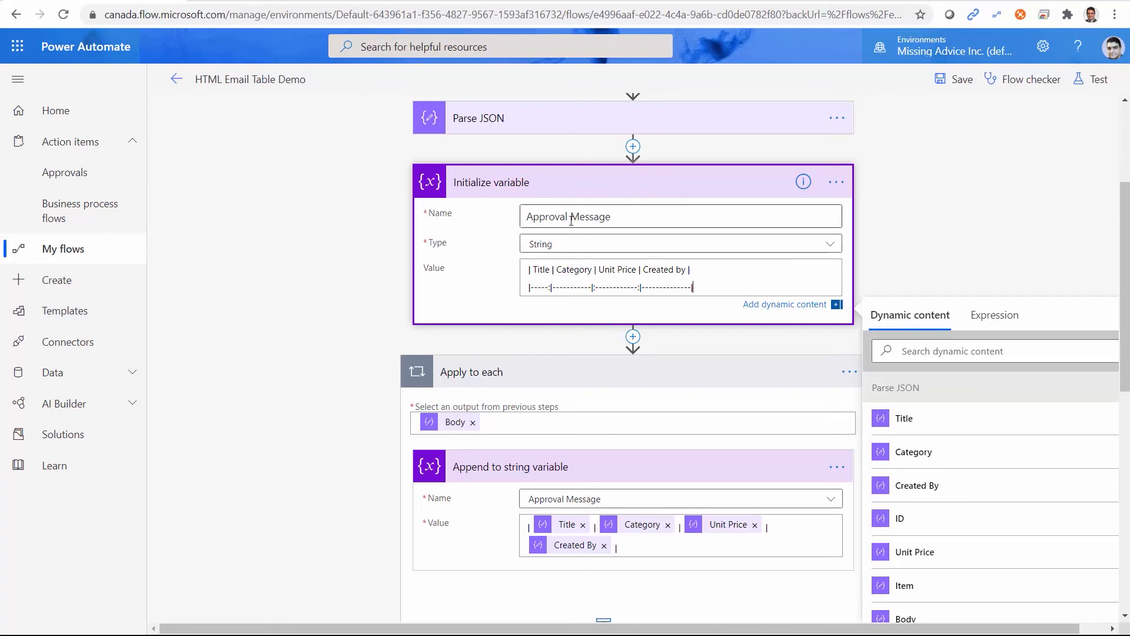
left_click(633, 533)
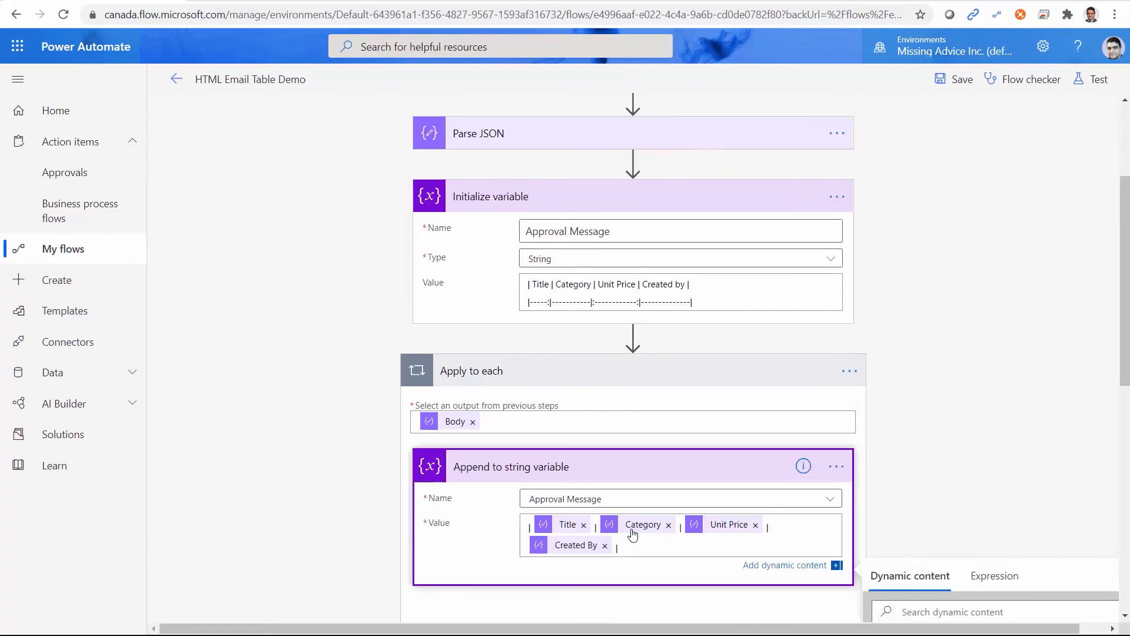
key("Return")
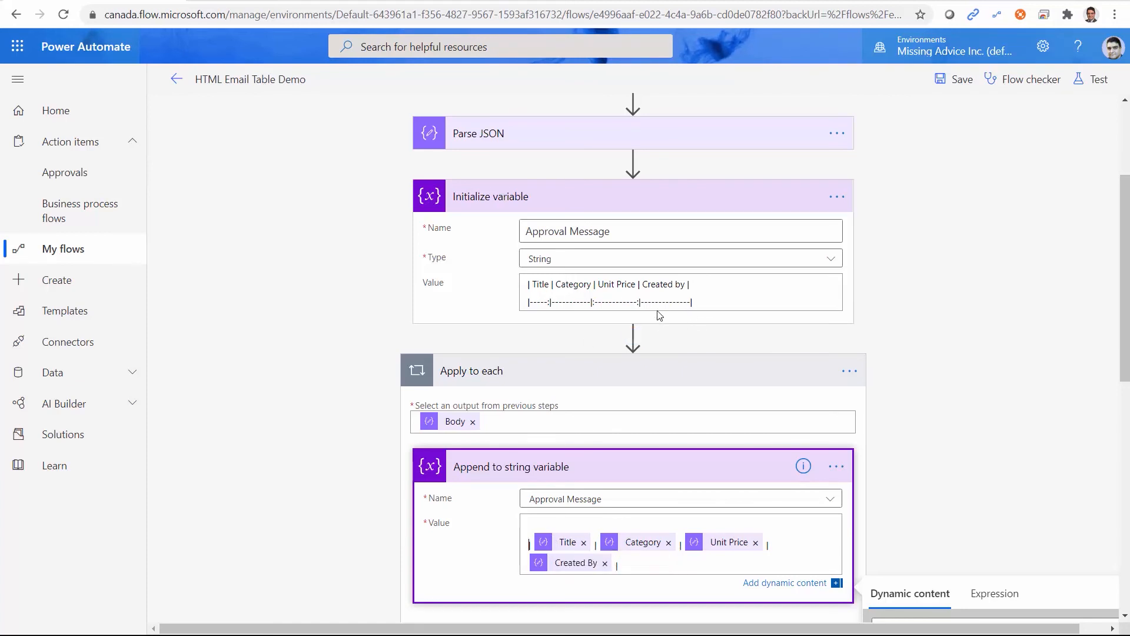
Replace the sample table in the Create an approval details with the Approval Message variable.
scroll(1013, 464, "down", 5)
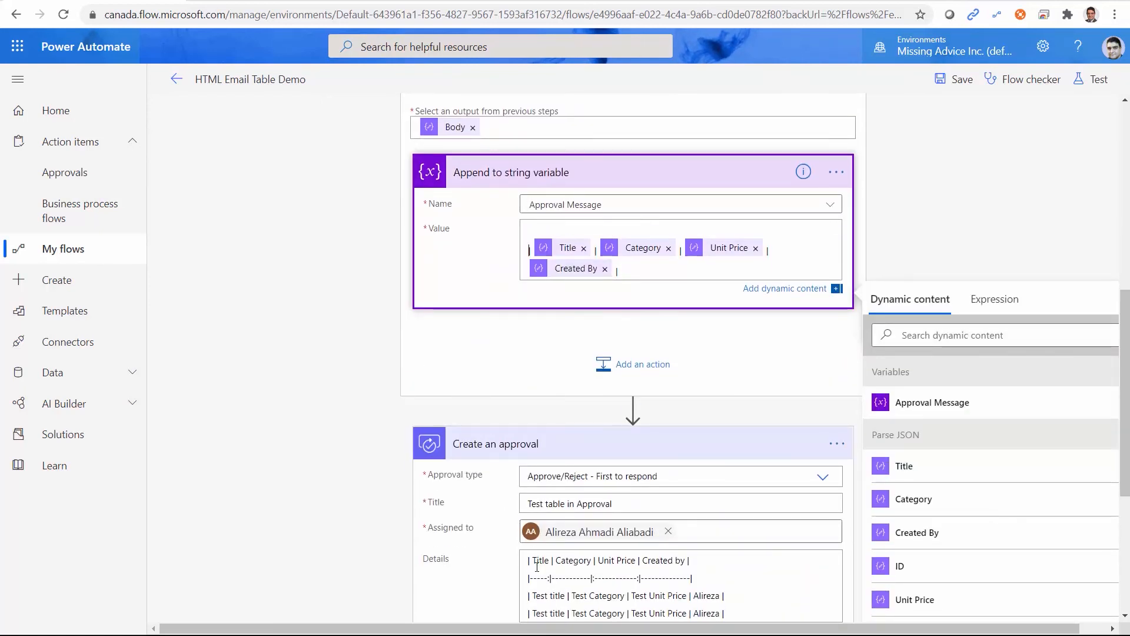
left_click(694, 571)
key("ctrl+a")
key("BackSpace")
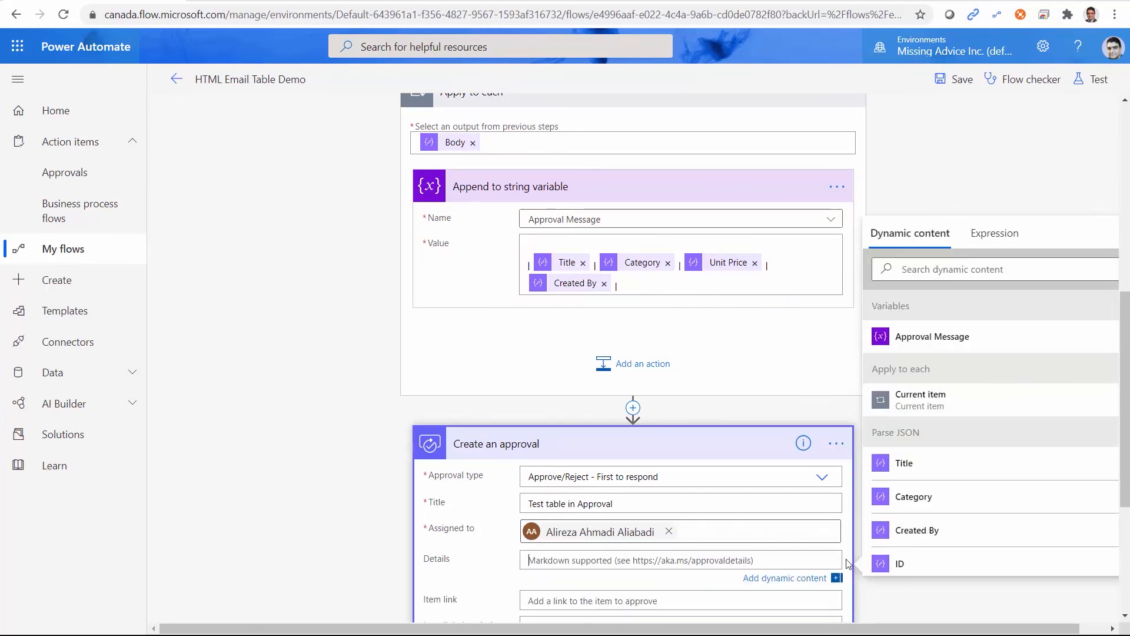
left_click(922, 338)
Save the flow, run it as a manual test and open the run's progress view.
left_click(955, 79)
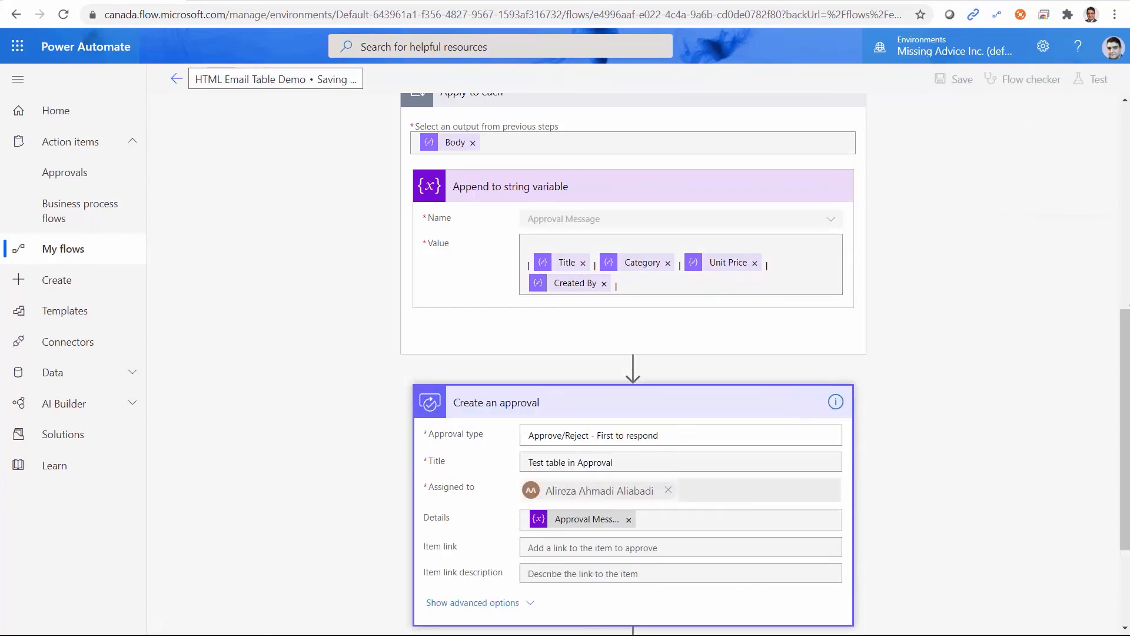
left_click(1093, 81)
left_click(936, 177)
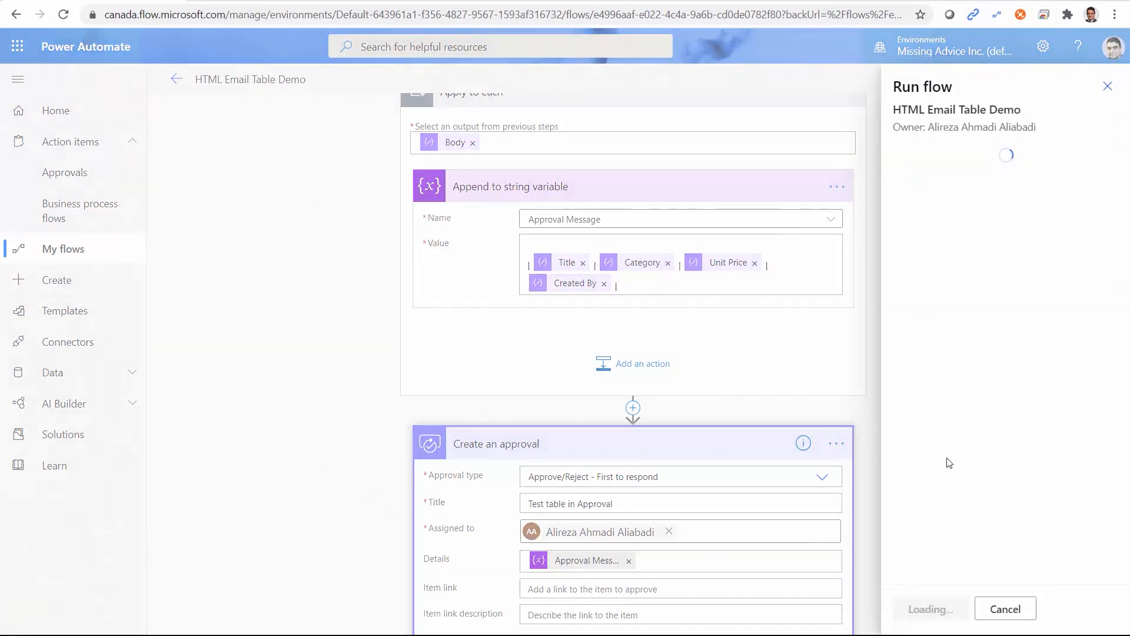
left_click(923, 615)
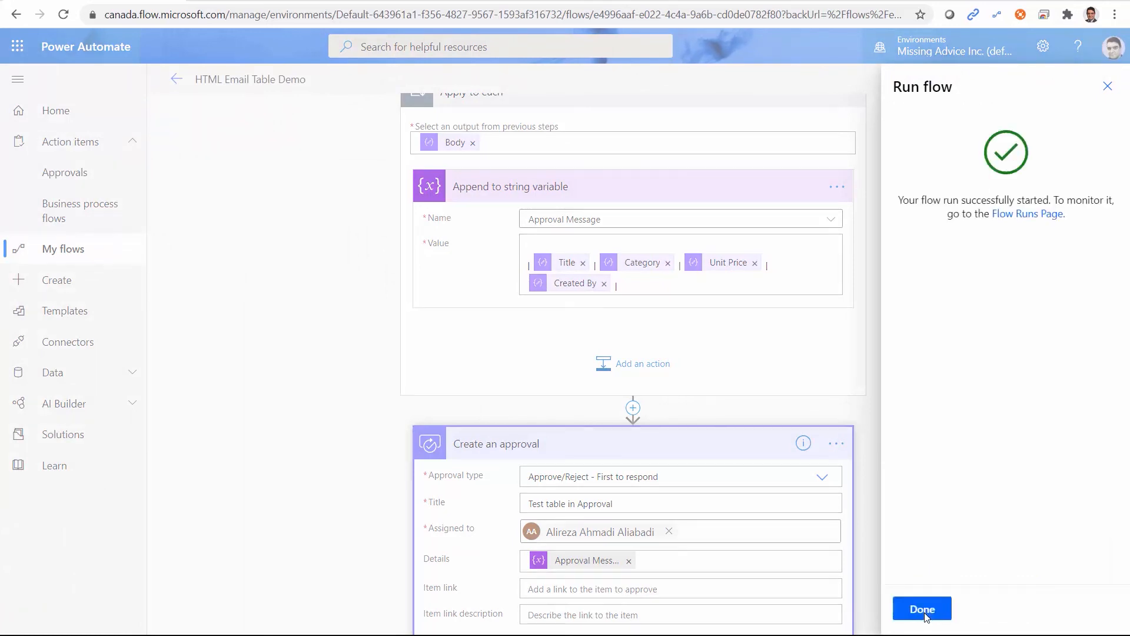
left_click(922, 613)
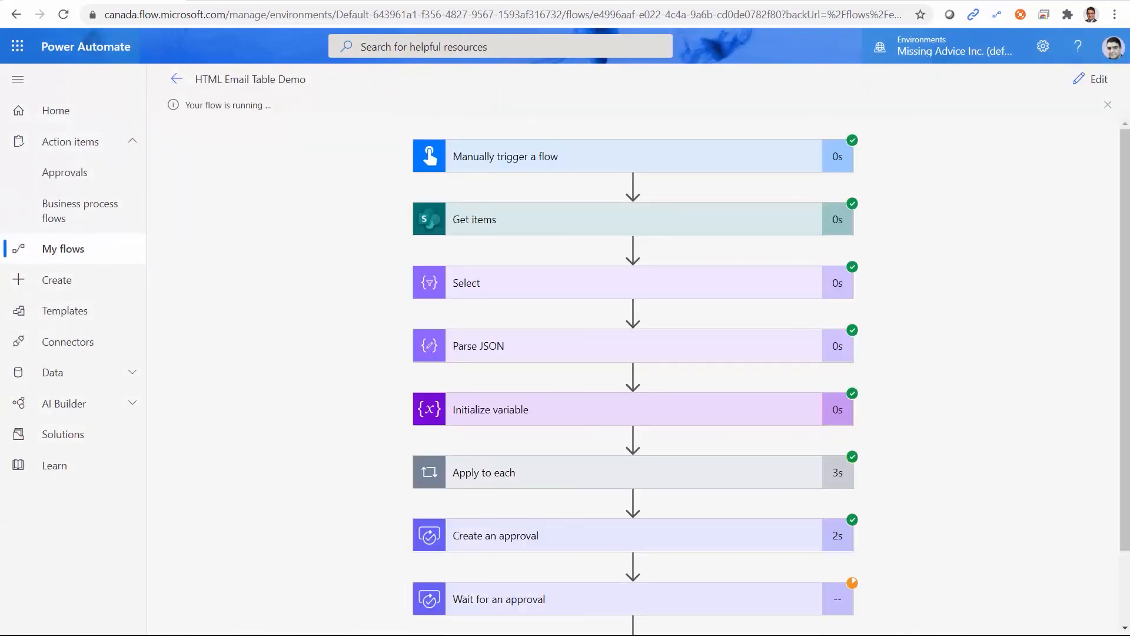
Switch to Outlook and examine the product table in the newest "Test table in Approval" email.
left_click(251, 1)
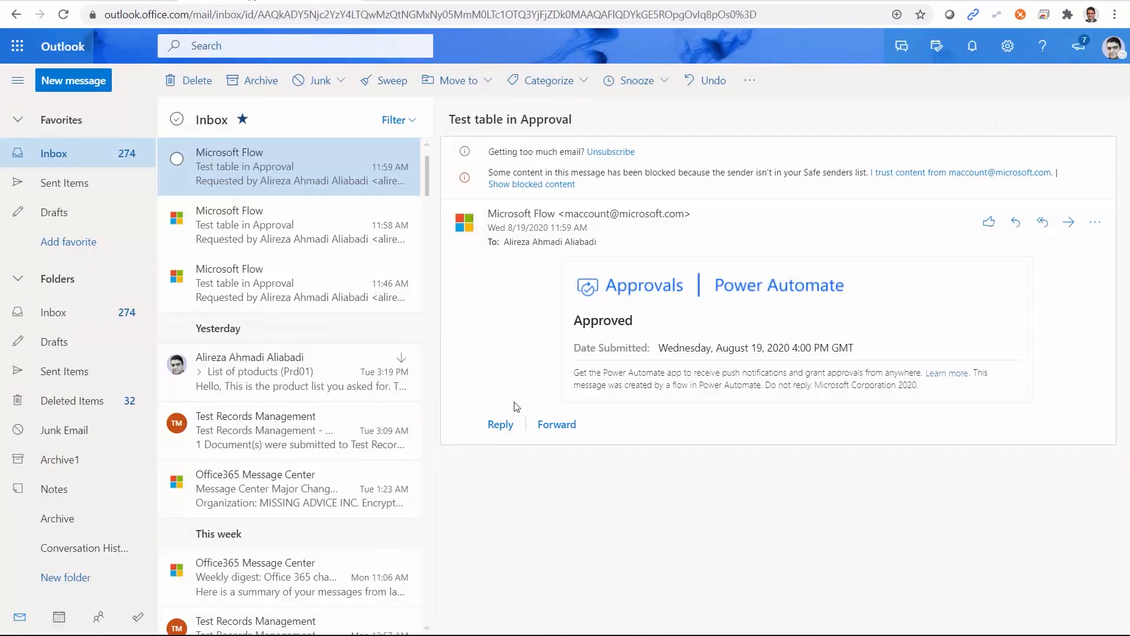
left_click(227, 174)
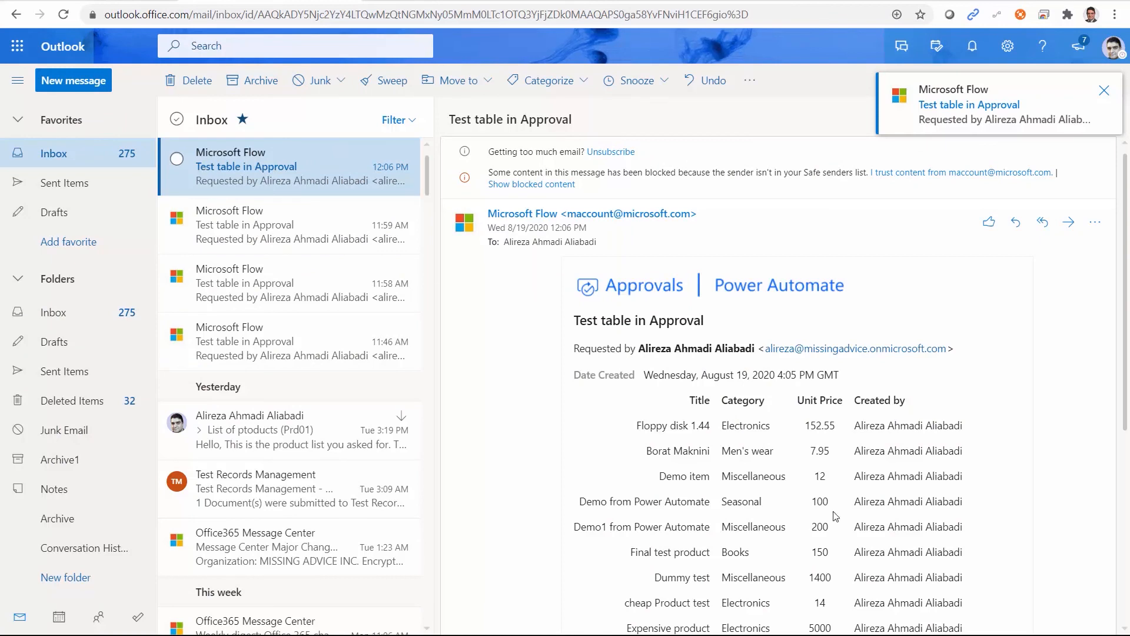
scroll(836, 516, "down", 4)
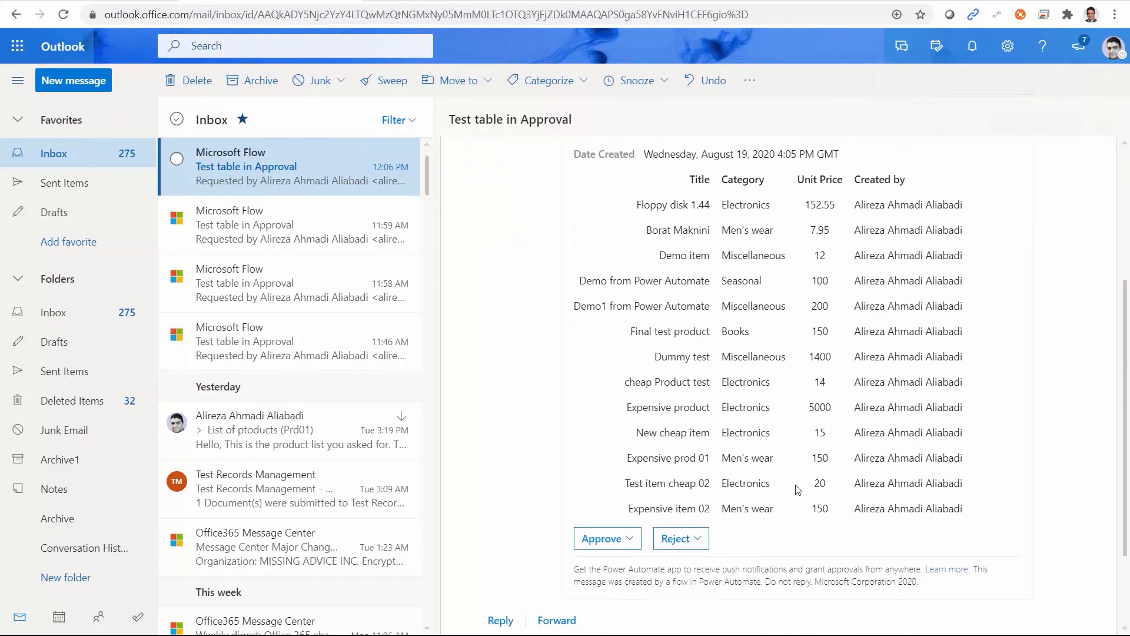
scroll(801, 490, "up", 4)
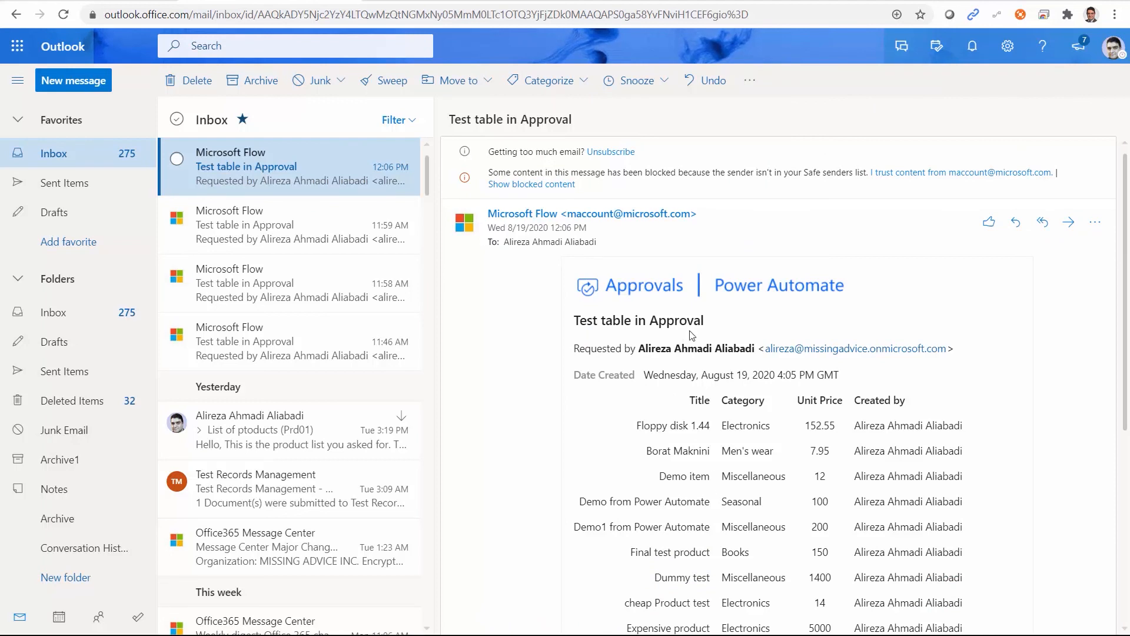
Approve the product table request from the open "Test table in Approval" email and submit the response without comments.
left_click(91, 1)
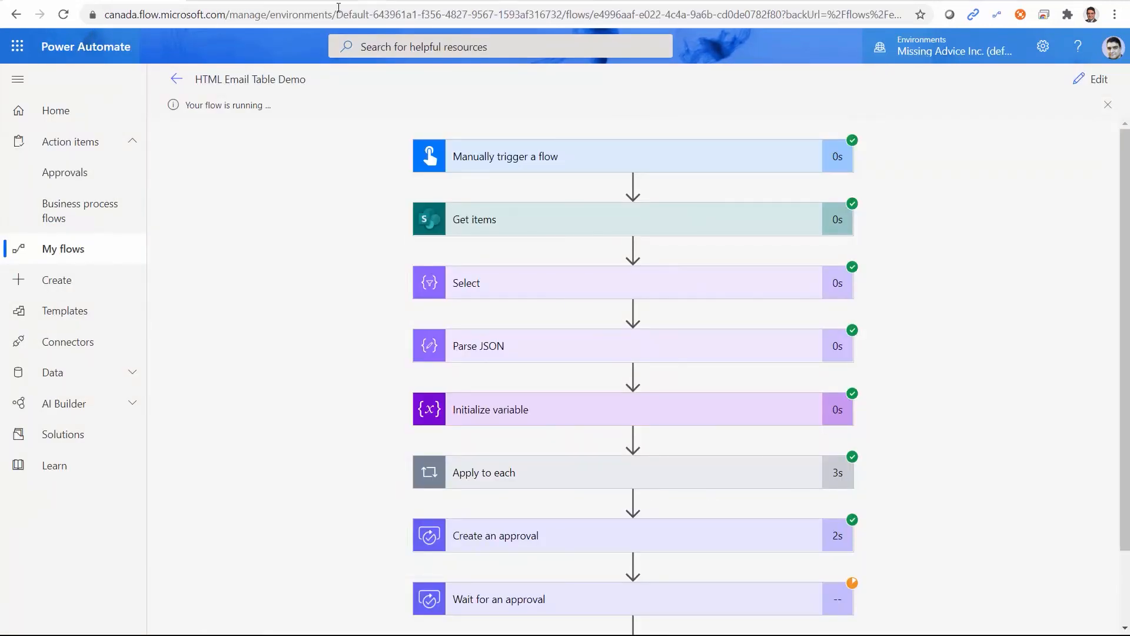
left_click(298, 2)
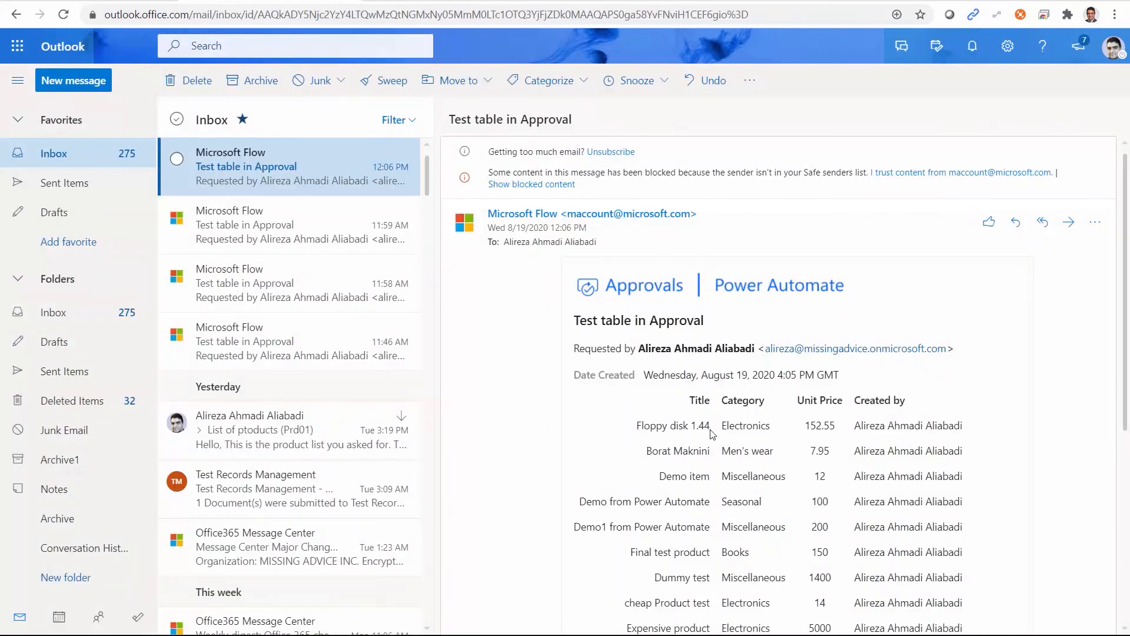
scroll(633, 493, "down", 6)
left_click(607, 434)
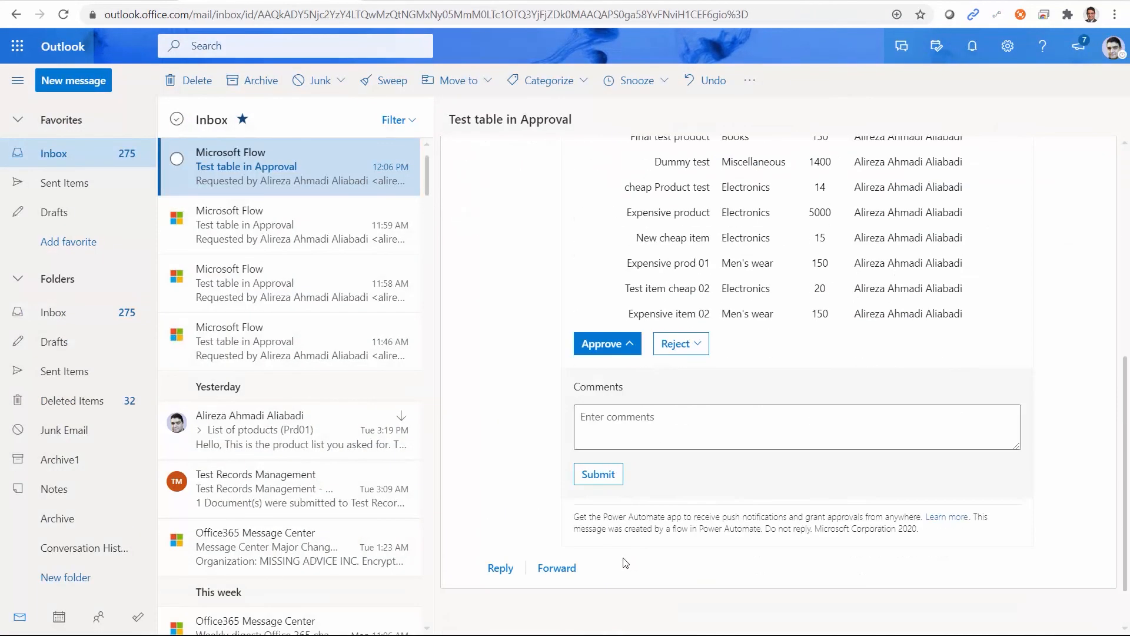
left_click(602, 476)
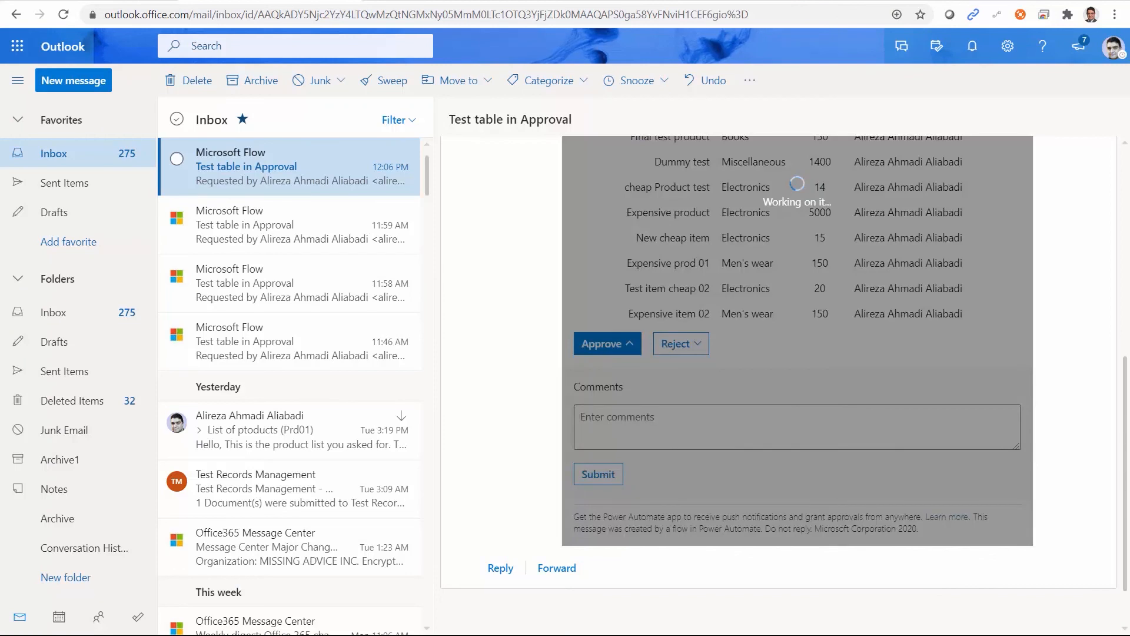
Return to the flow in Power Automate, remove the right-alignment colon under Title in the Initialize variable value and save the flow.
left_click(106, 1)
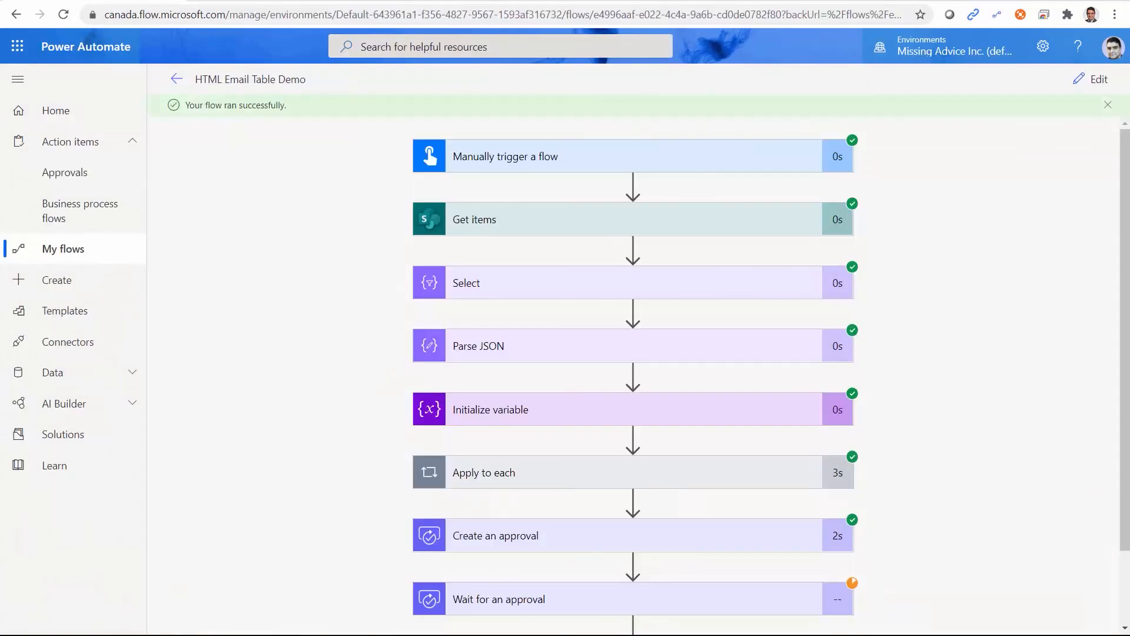
left_click(1095, 82)
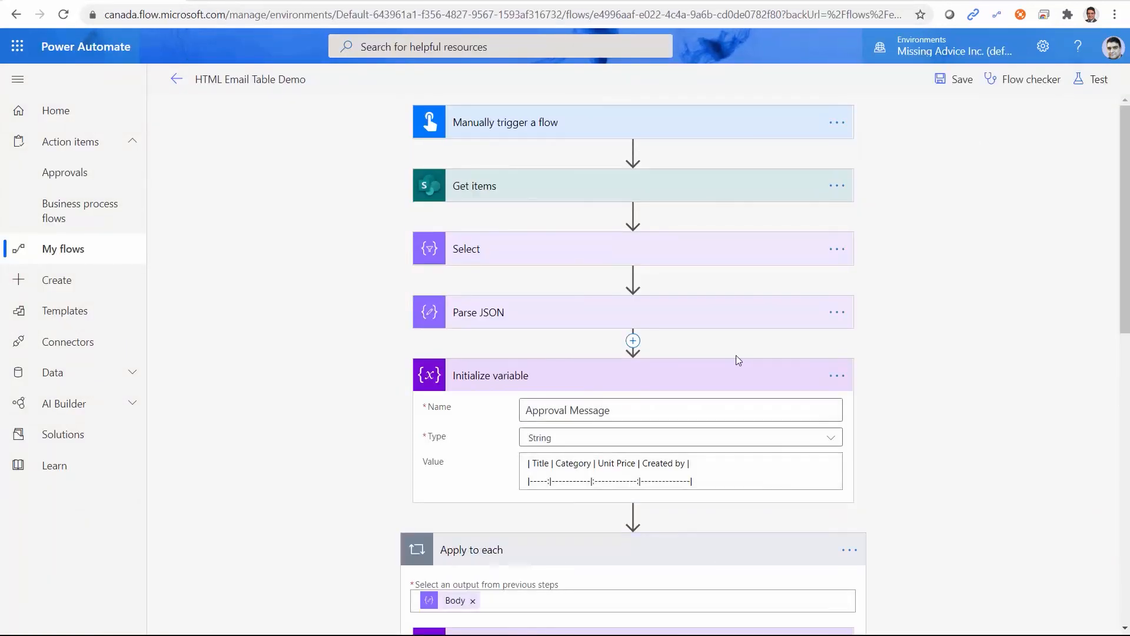
left_click(551, 483)
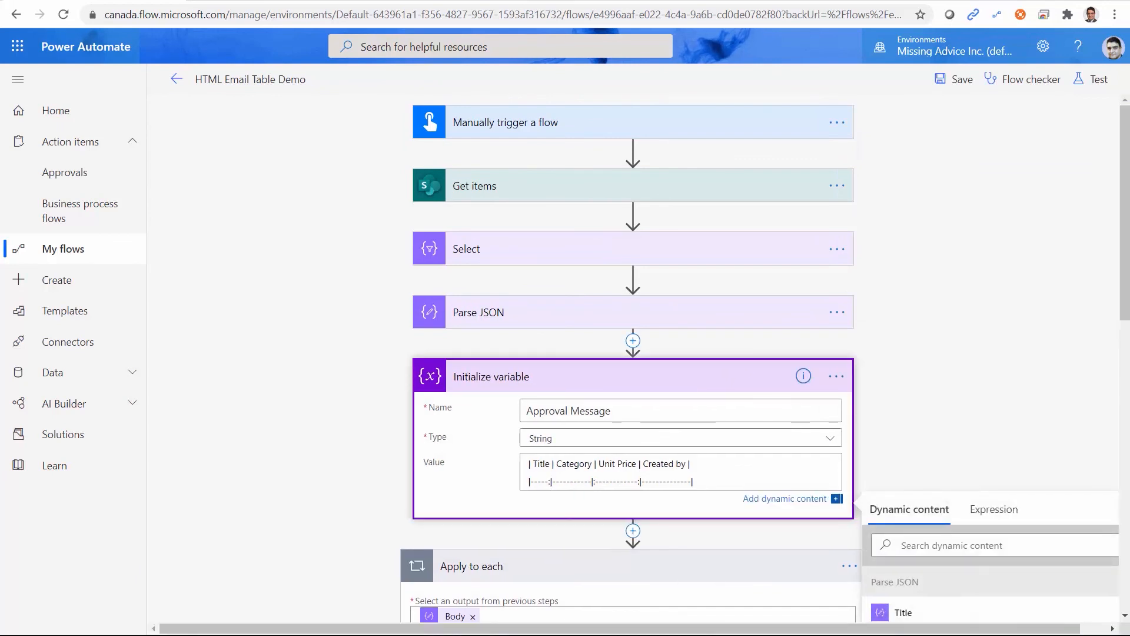
key("BackSpace")
left_click(958, 86)
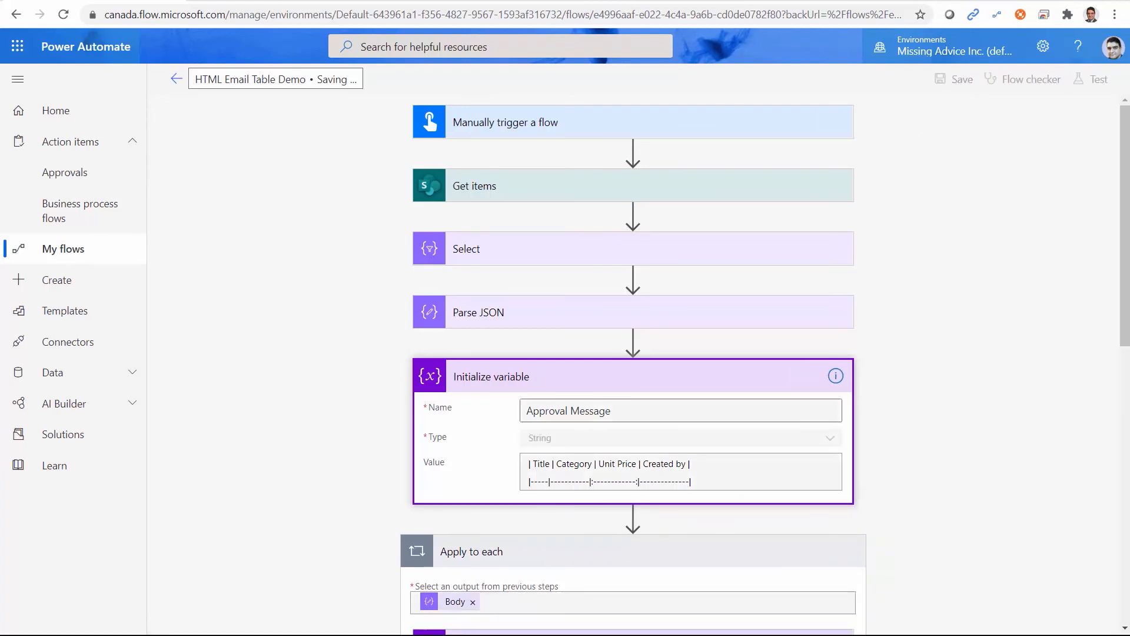
Run the flow as a manual test and open the newest "Test table in Approval" email in Outlook.
left_click(1093, 82)
left_click(916, 179)
left_click(925, 609)
left_click(922, 608)
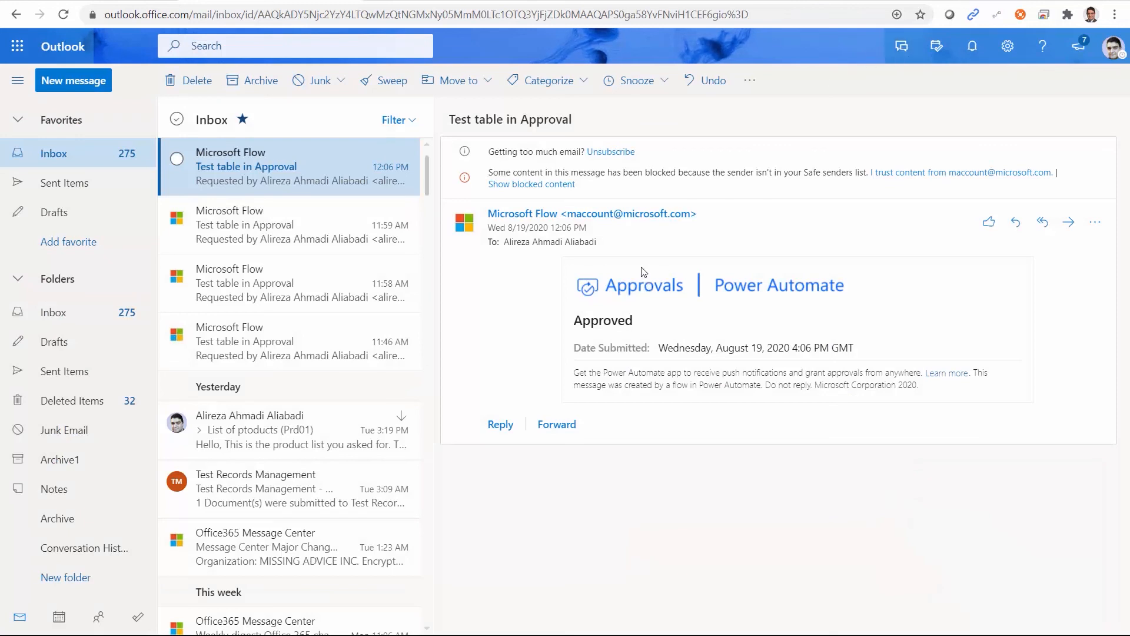
left_click(362, 188)
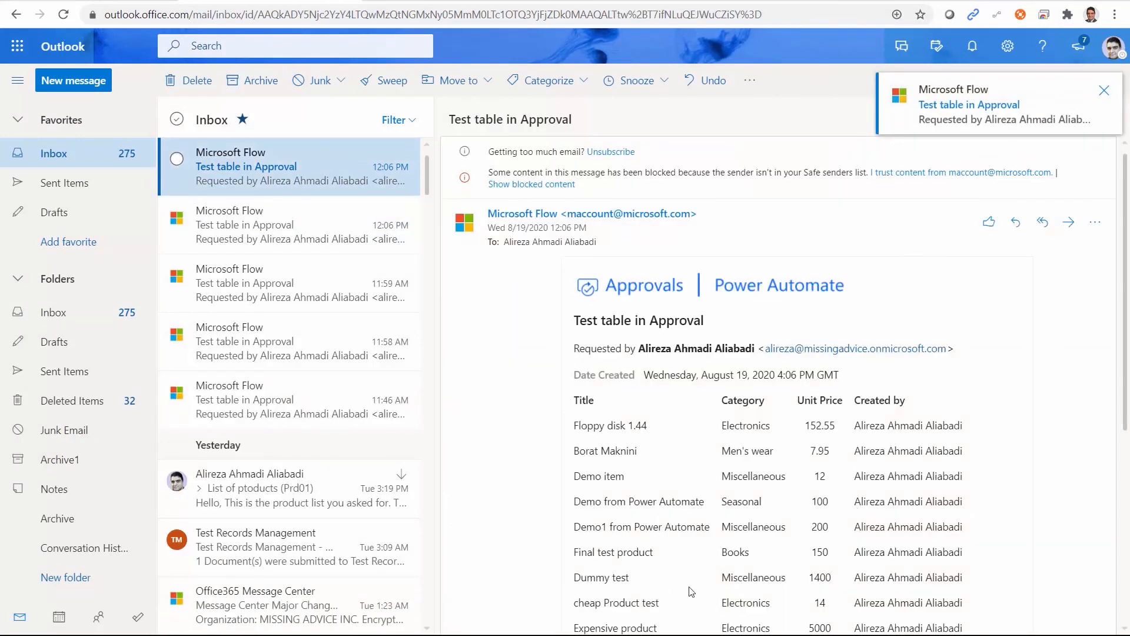